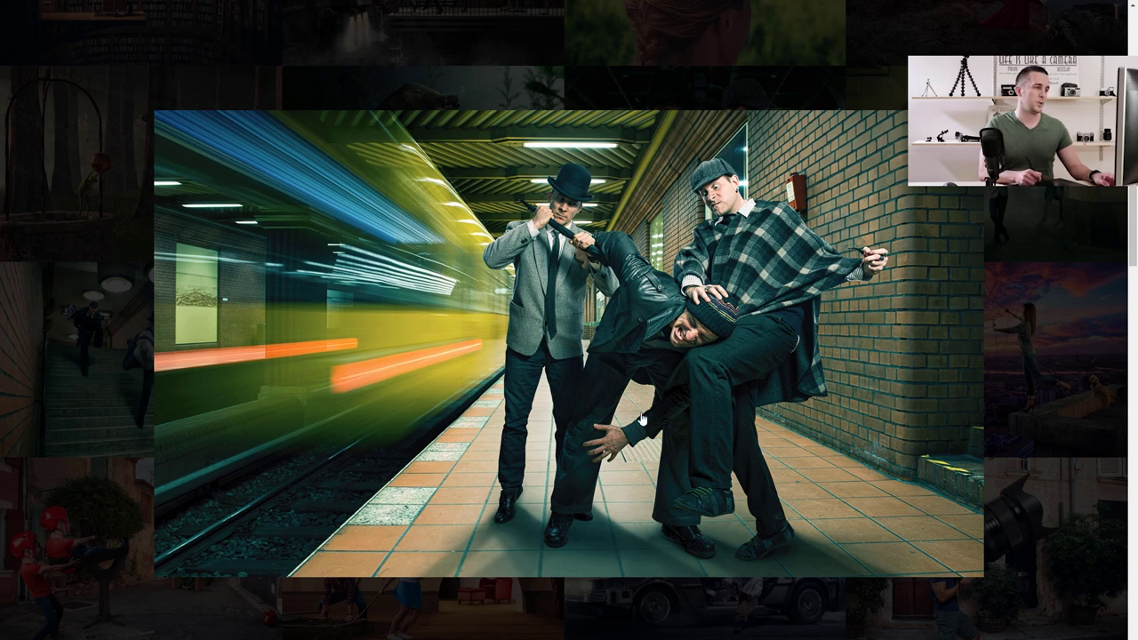
Browse the detective-themed subway photo composites in the online gallery.
{"action": "left_click", "coordinate": [547, 315]}
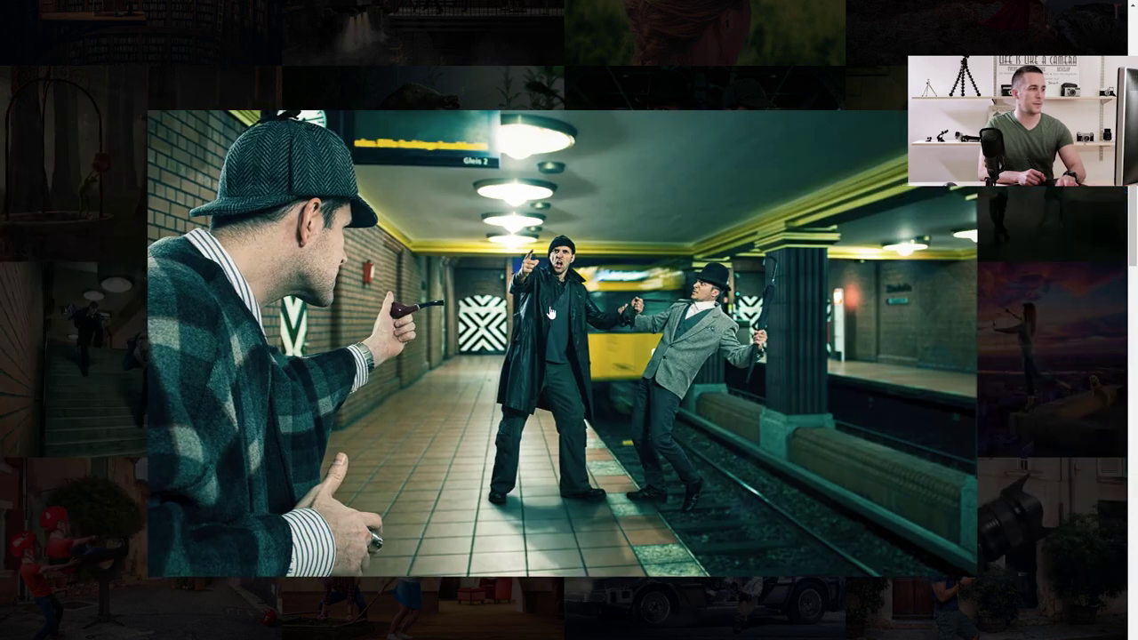
{"action": "left_click", "coordinate": [550, 313]}
{"action": "left_click", "coordinate": [551, 314]}
{"action": "left_click", "coordinate": [556, 317]}
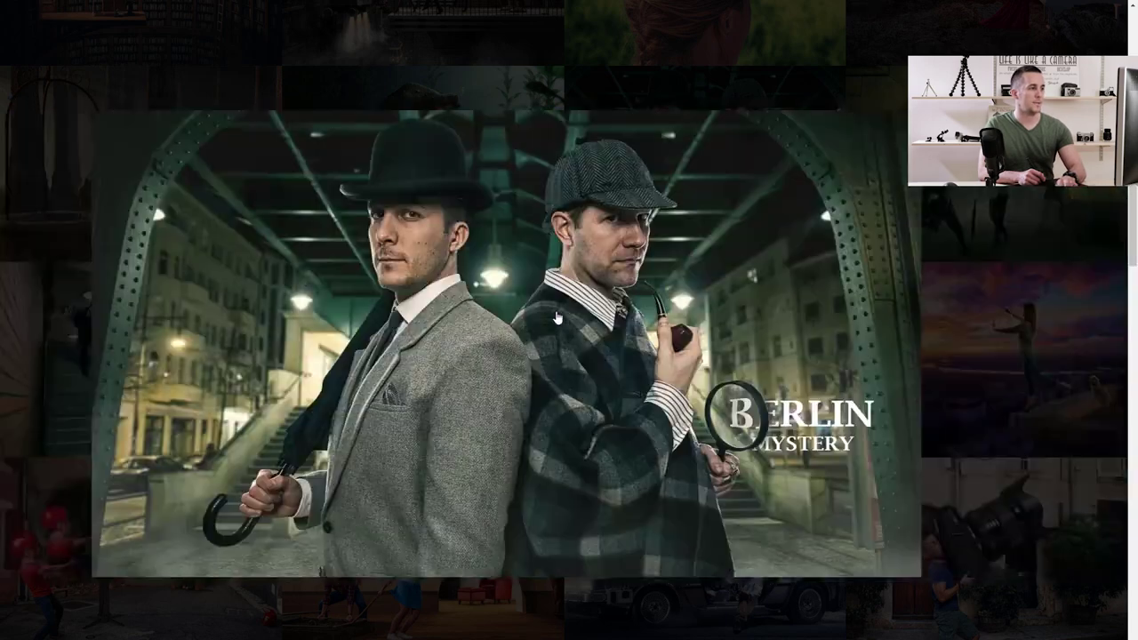
{"action": "left_click", "coordinate": [556, 316]}
{"action": "left_click", "coordinate": [556, 316]}
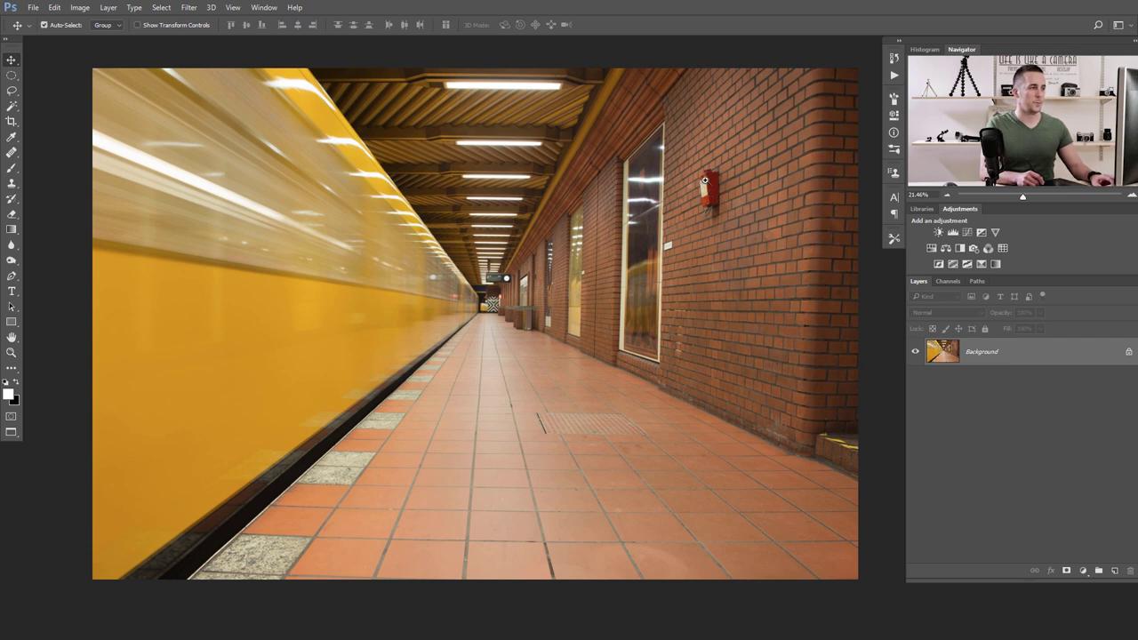
Add a new empty layer above the Background layer of the subway platform photo.
{"action": "scroll", "coordinate": [800, 151], "scroll_direction": "up", "scroll_amount": 3}
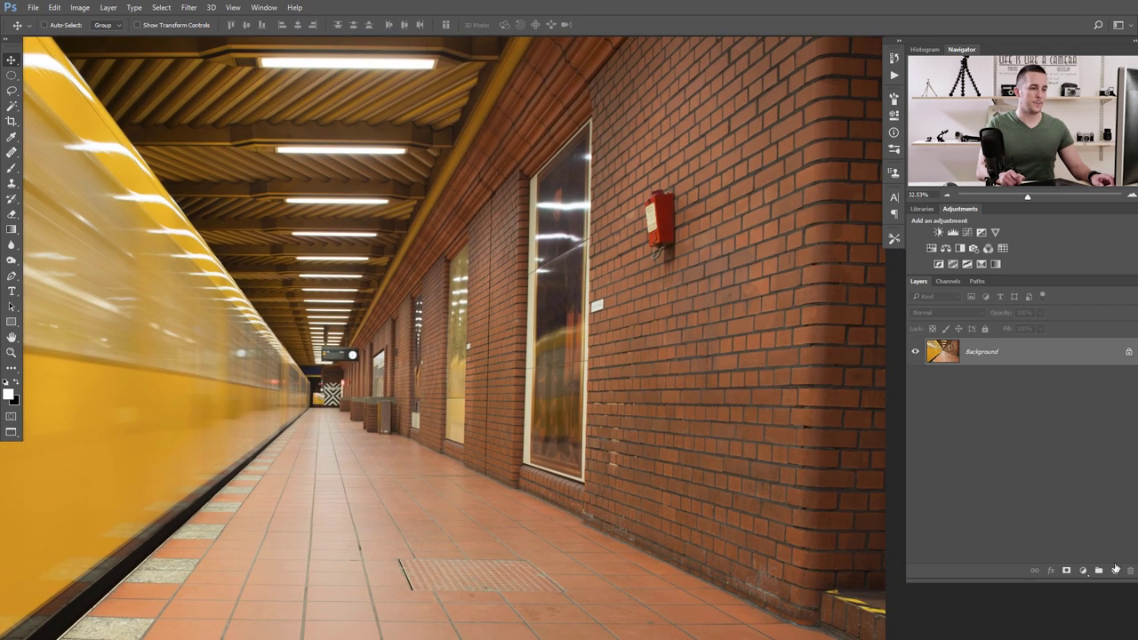
{"action": "left_click", "coordinate": [1116, 569]}
{"action": "scroll", "coordinate": [656, 211], "scroll_direction": "up", "scroll_amount": 1}
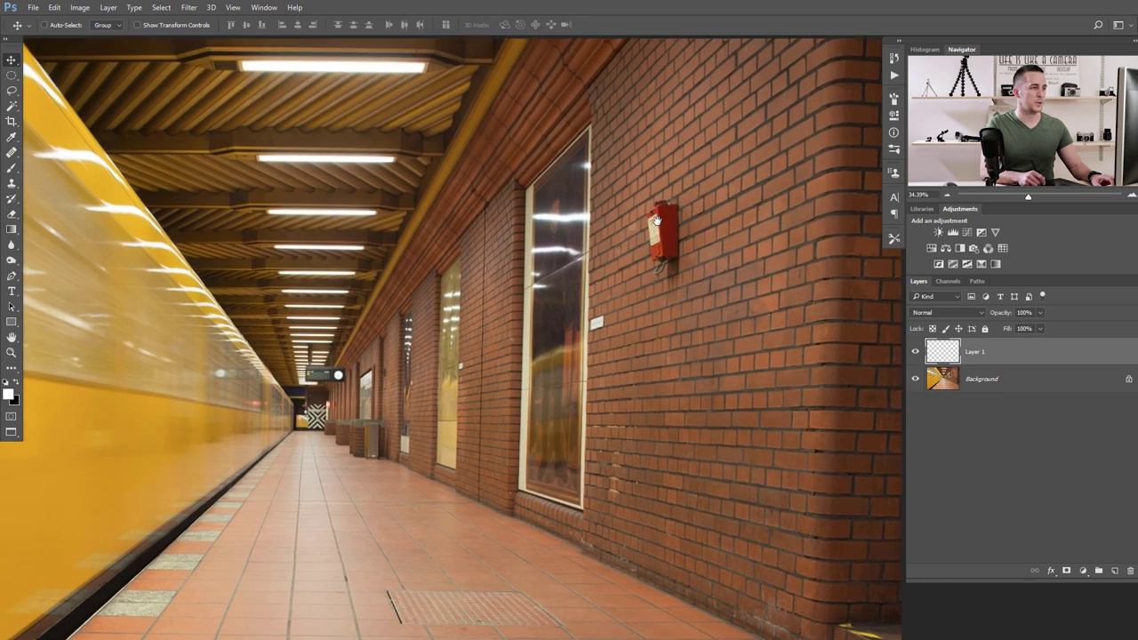
Try to cover the red box on the brick wall with the Clone Stamp, sampling nearby bricks, and undo the result.
{"action": "left_click", "coordinate": [12, 183]}
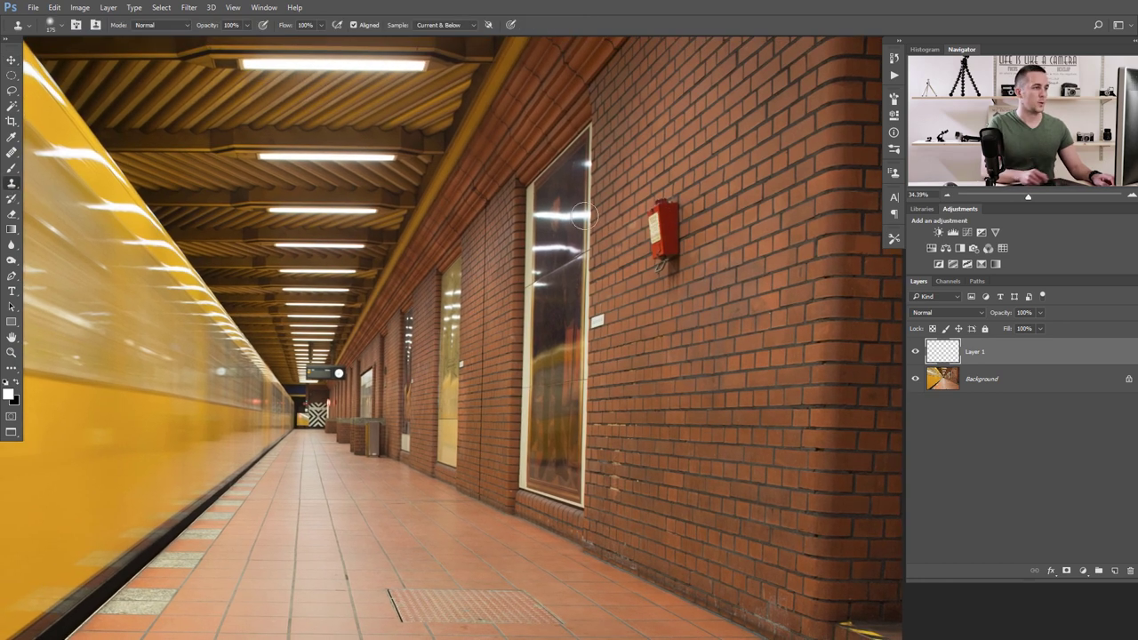
{"action": "left_click", "coordinate": [716, 179], "text": "alt"}
{"action": "mouse_move", "coordinate": [683, 203]}
{"action": "left_mouse_down"}
{"action": "mouse_move", "coordinate": [660, 210]}
{"action": "mouse_move", "coordinate": [665, 256]}
{"action": "mouse_move", "coordinate": [679, 233]}
{"action": "mouse_move", "coordinate": [662, 262]}
{"action": "left_mouse_up"}
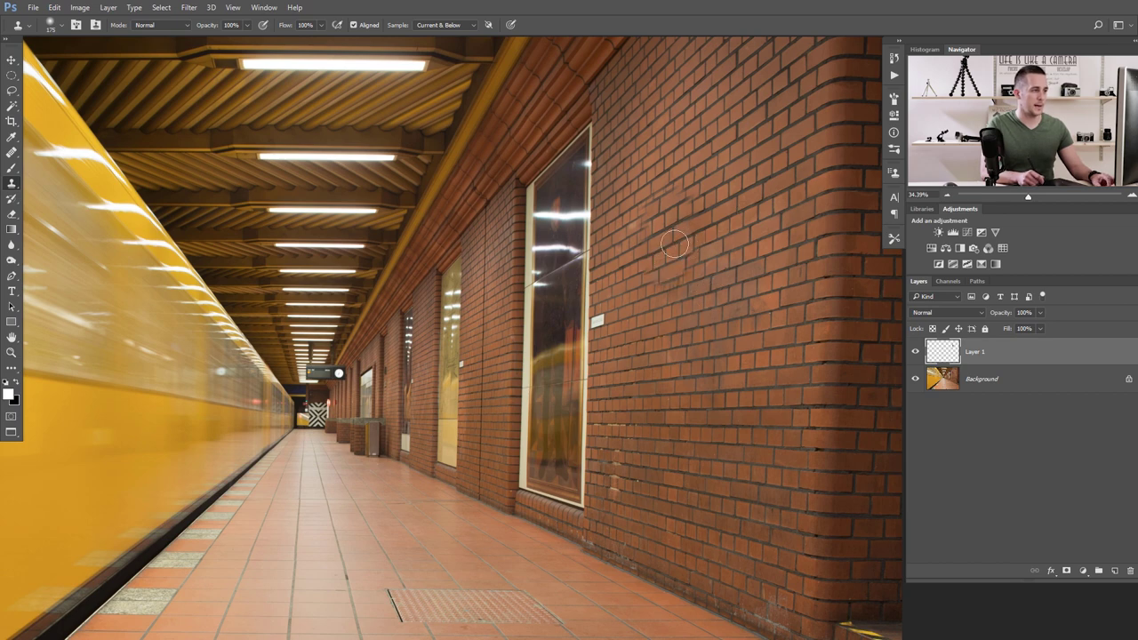
{"action": "scroll", "coordinate": [674, 244], "scroll_direction": "up", "scroll_amount": 3}
{"action": "left_click_drag", "start_coordinate": [695, 238], "coordinate": [624, 229]}
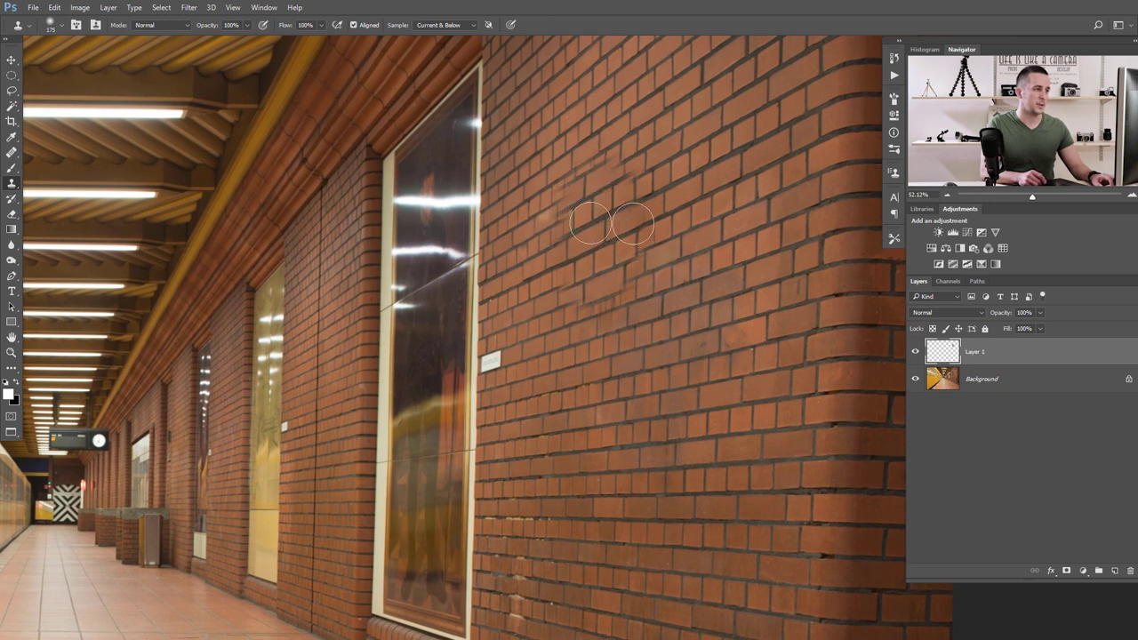
{"action": "scroll", "coordinate": [560, 242], "scroll_direction": "down", "scroll_amount": 2}
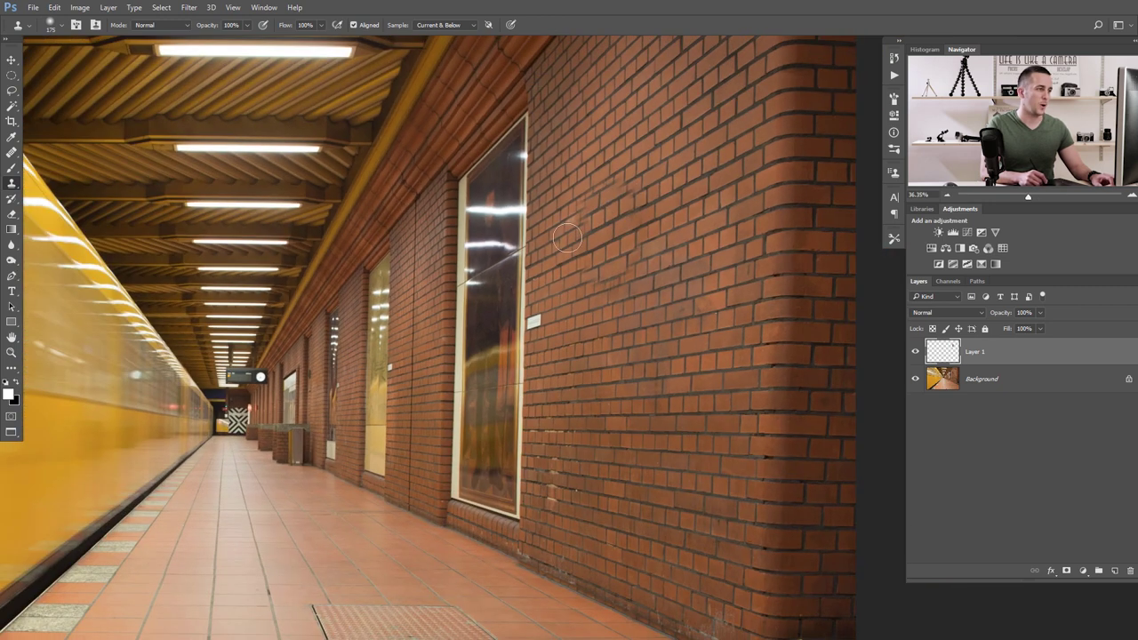
{"action": "key", "text": "ctrl+z"}
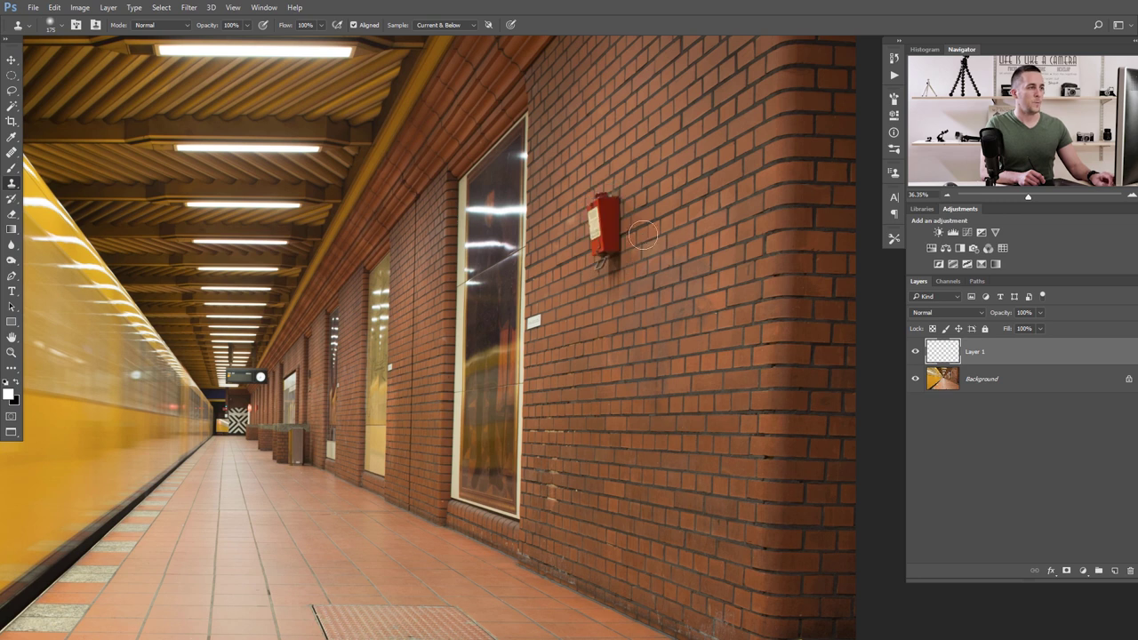
Try a second round of brick cloning over the red box, inspect the mortar lines up close, and undo it.
{"action": "scroll", "coordinate": [638, 195], "scroll_direction": "up", "scroll_amount": 3}
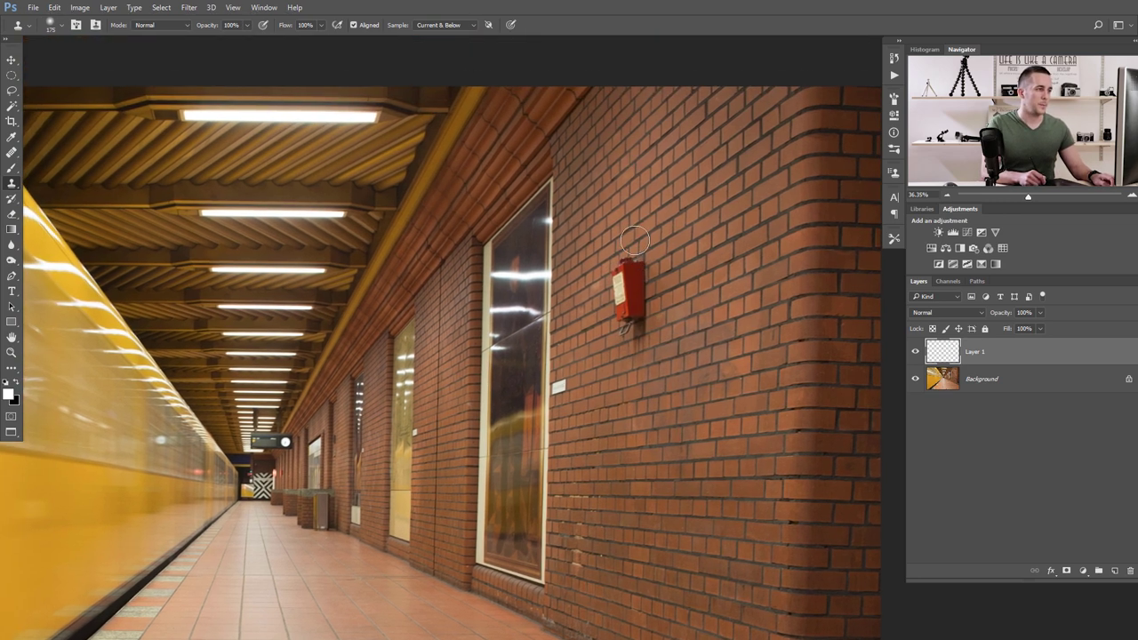
{"action": "mouse_move", "coordinate": [628, 280]}
{"action": "left_mouse_down"}
{"action": "mouse_move", "coordinate": [618, 306]}
{"action": "mouse_move", "coordinate": [636, 333]}
{"action": "mouse_move", "coordinate": [713, 296]}
{"action": "left_mouse_up"}
{"action": "scroll", "coordinate": [623, 267], "scroll_direction": "up", "scroll_amount": 3}
{"action": "key", "text": "v"}
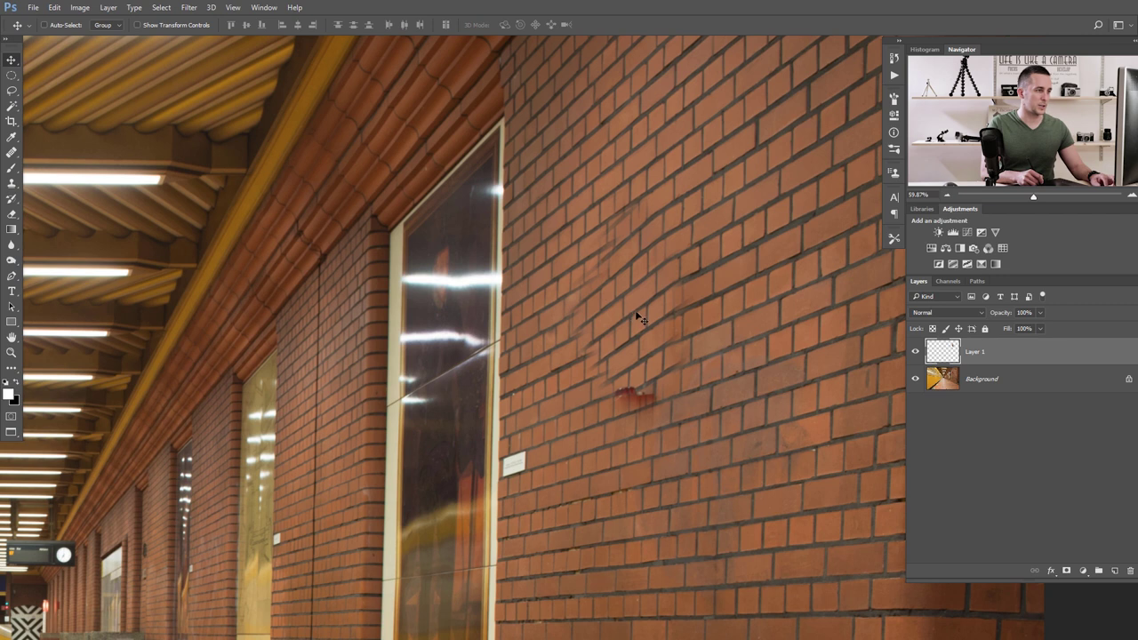
{"action": "mouse_move", "coordinate": [646, 281]}
{"action": "left_mouse_down"}
{"action": "mouse_move", "coordinate": [626, 352]}
{"action": "mouse_move", "coordinate": [619, 212]}
{"action": "mouse_move", "coordinate": [630, 236]}
{"action": "mouse_move", "coordinate": [620, 367]}
{"action": "mouse_move", "coordinate": [569, 402]}
{"action": "left_mouse_up"}
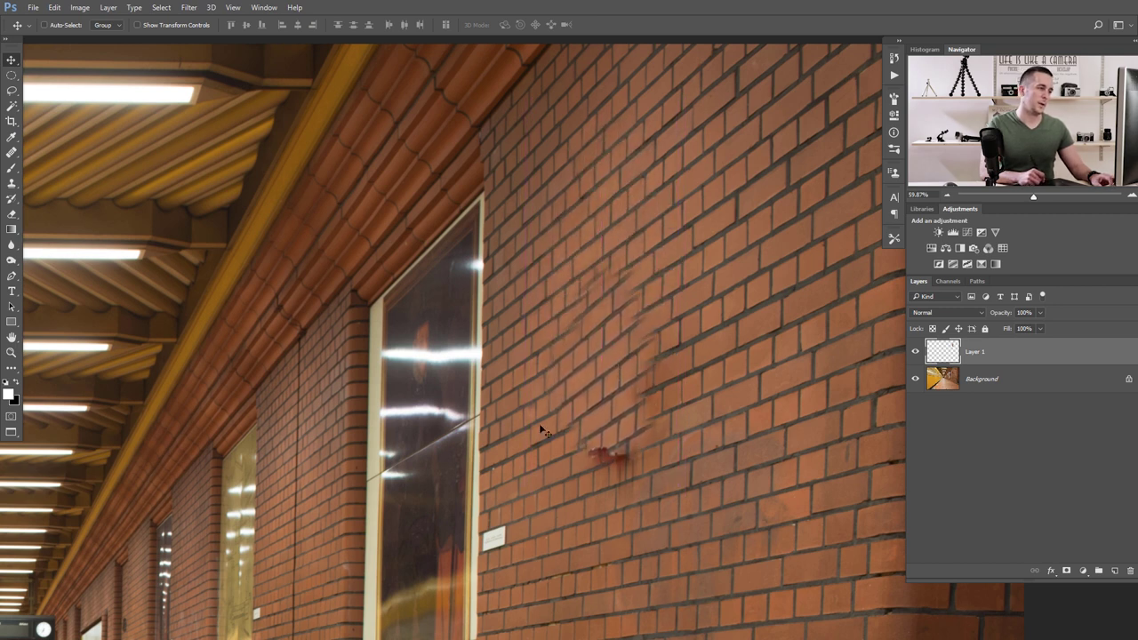
{"action": "scroll", "coordinate": [665, 323], "scroll_direction": "down", "scroll_amount": 2}
{"action": "key", "text": "ctrl+z"}
{"action": "key", "text": "ctrl+z"}
{"action": "scroll", "coordinate": [654, 317], "scroll_direction": "down", "scroll_amount": 4}
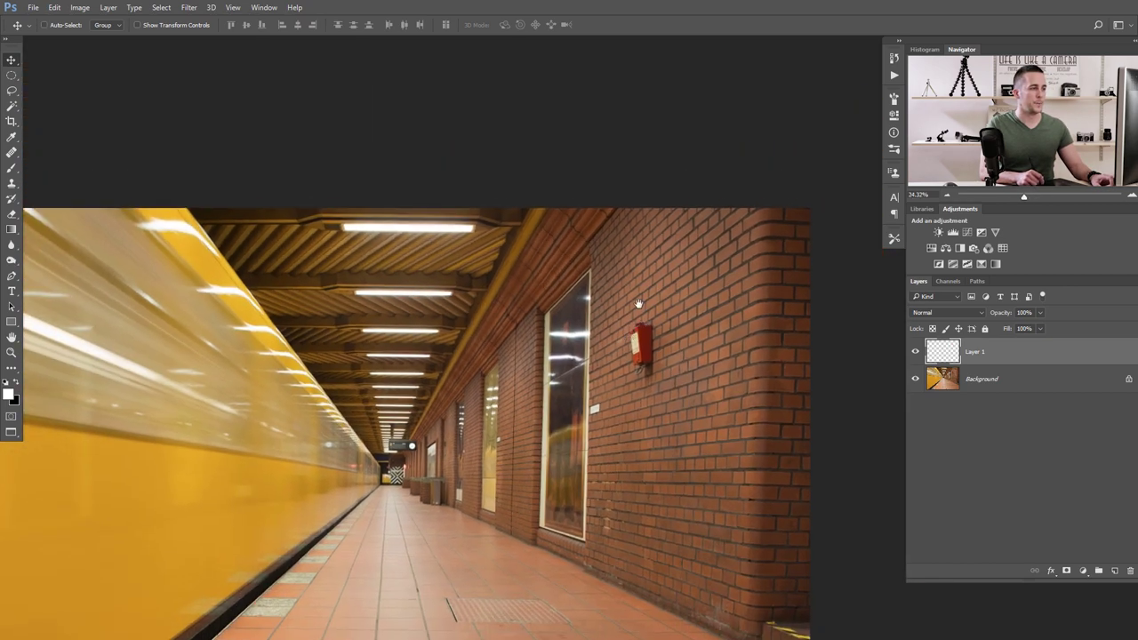
Open the Vanishing Point filter for the new layer and enlarge its window.
{"action": "scroll", "coordinate": [609, 264], "scroll_direction": "up", "scroll_amount": 3}
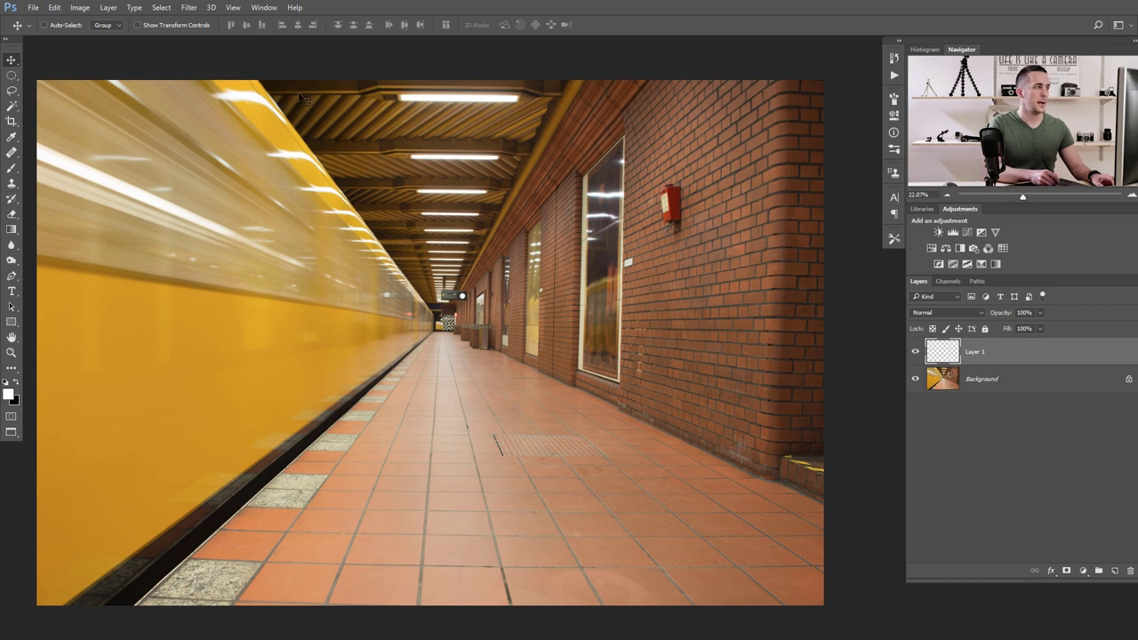
{"action": "left_click", "coordinate": [189, 10]}
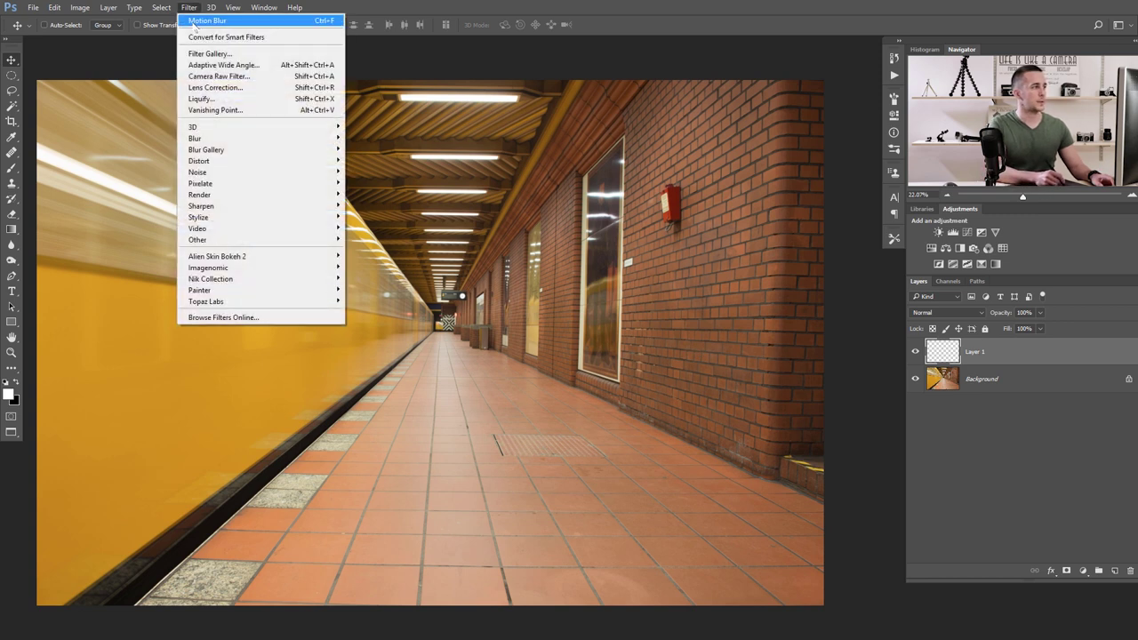
{"action": "left_click", "coordinate": [293, 113]}
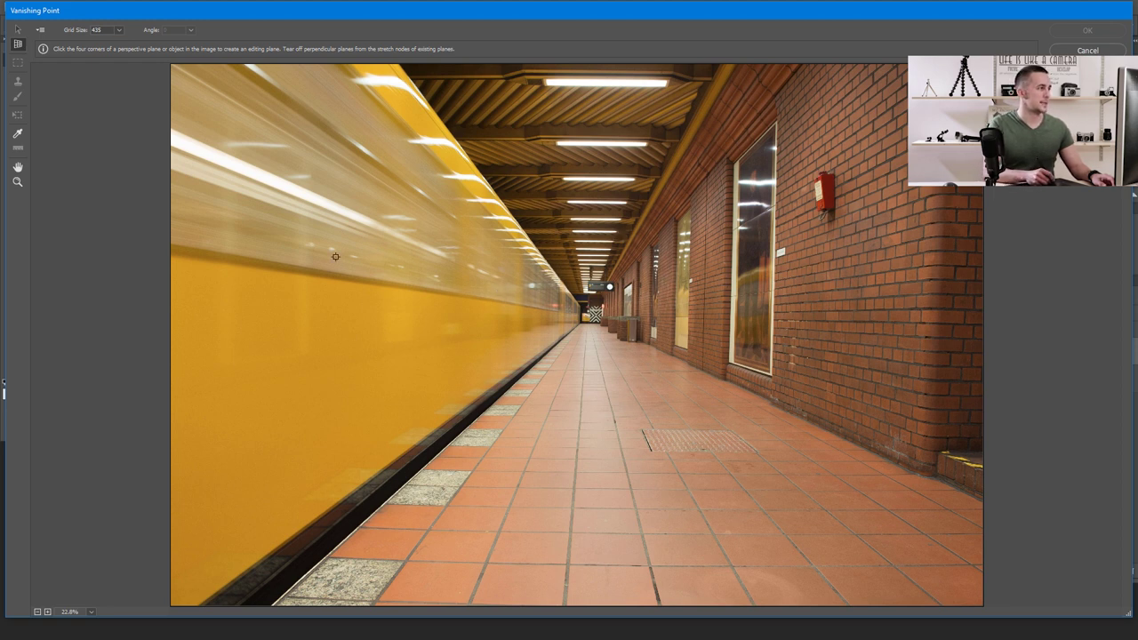
{"action": "left_click_drag", "start_coordinate": [542, 616], "coordinate": [542, 639]}
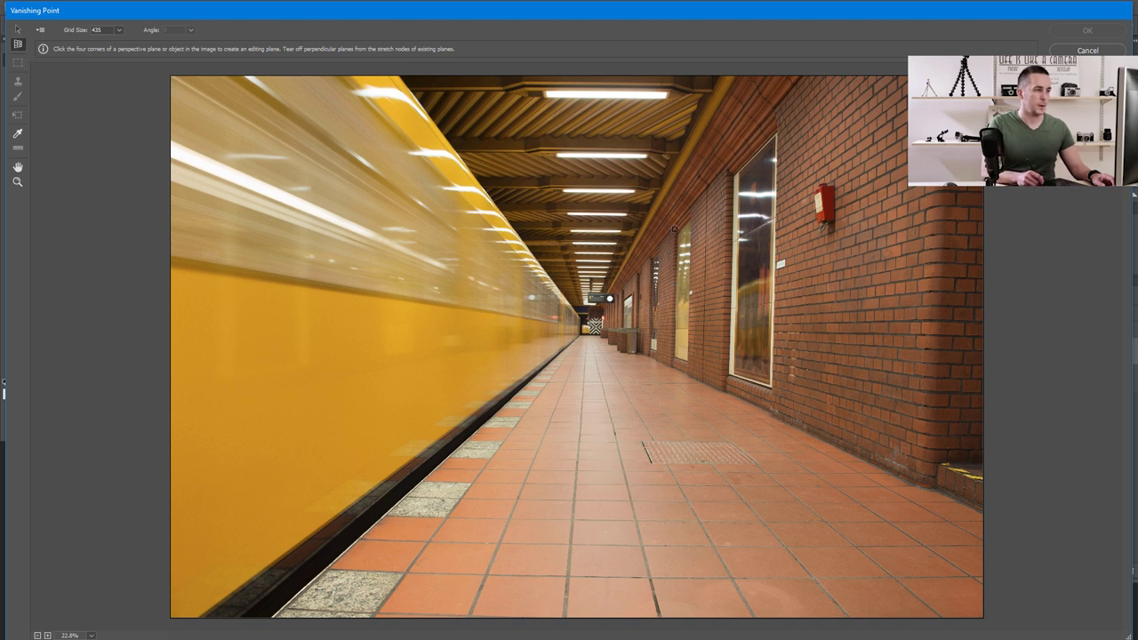
Create a four-corner perspective plane over the windows of the brick wall and adjust its far upper corner until the plane is valid.
{"action": "left_click", "coordinate": [673, 228]}
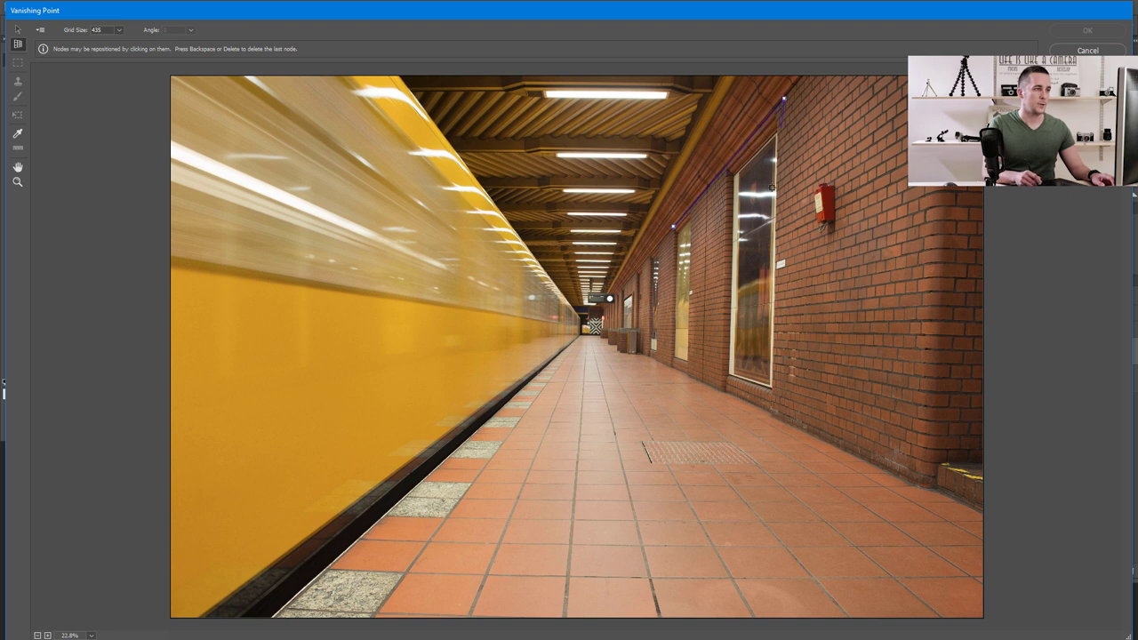
{"action": "left_click", "coordinate": [779, 421]}
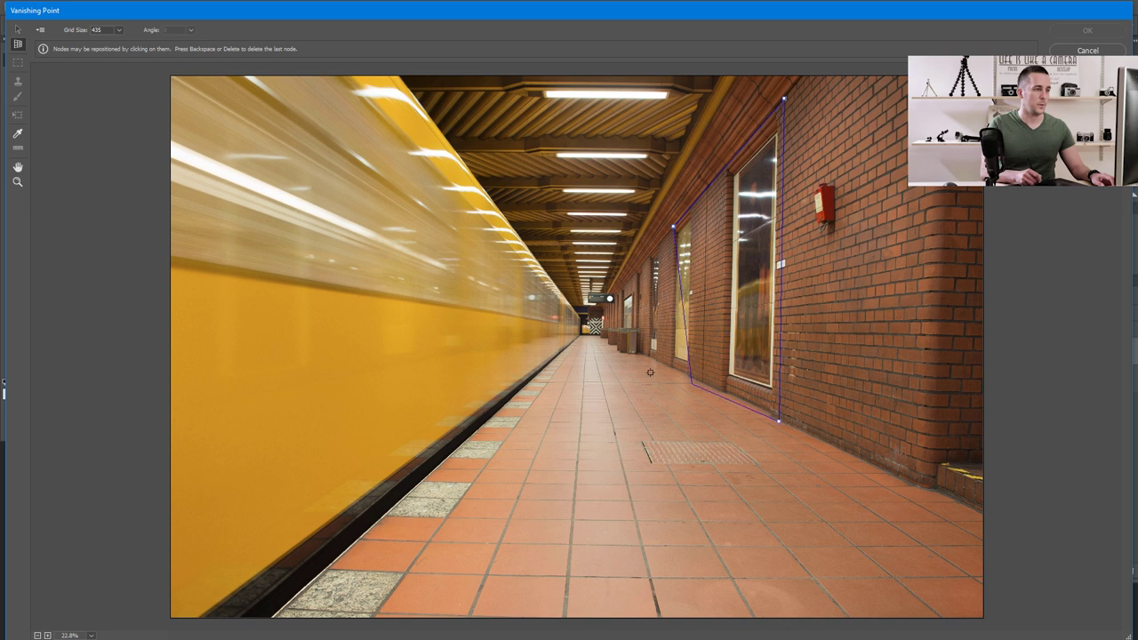
{"action": "left_click", "coordinate": [670, 365]}
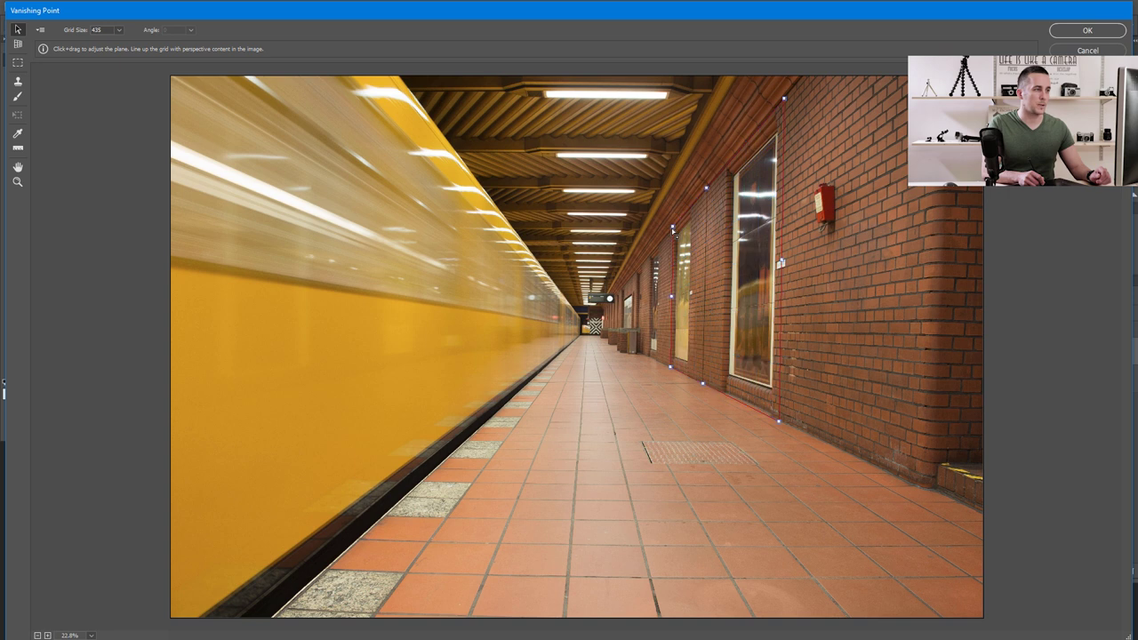
{"action": "left_click_drag", "start_coordinate": [673, 229], "coordinate": [673, 230]}
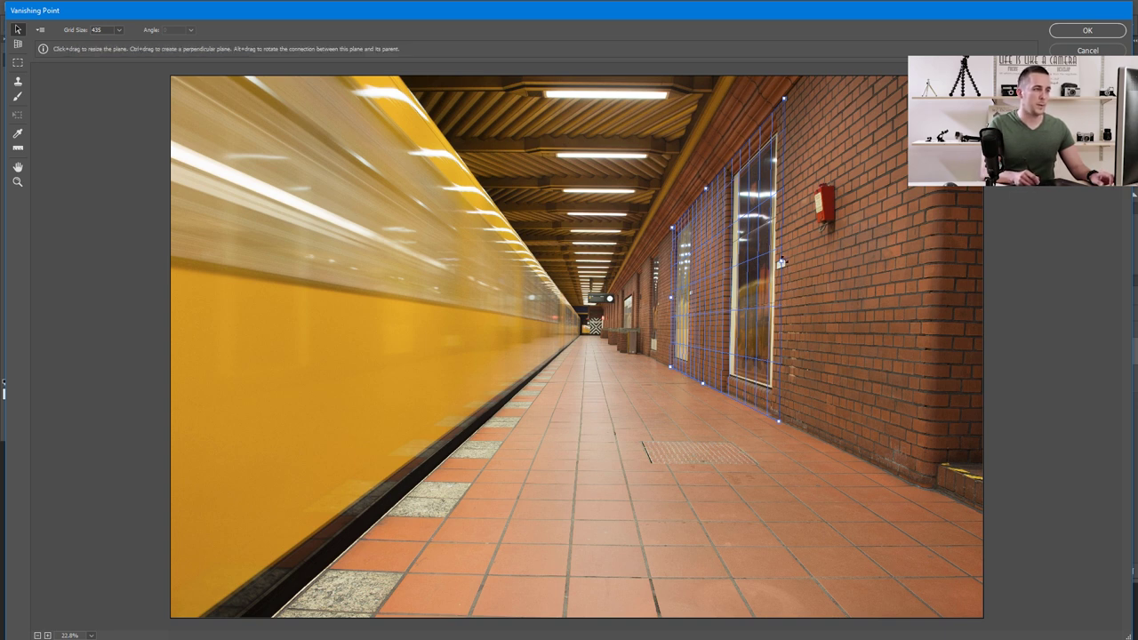
Extend the perspective plane along the brick wall in both directions, reaching the near corner, and set its grid size to 442.
{"action": "left_click_drag", "start_coordinate": [780, 264], "coordinate": [927, 212]}
{"action": "mouse_move", "coordinate": [674, 297]}
{"action": "left_mouse_down"}
{"action": "mouse_move", "coordinate": [602, 303]}
{"action": "mouse_move", "coordinate": [659, 301]}
{"action": "left_mouse_up"}
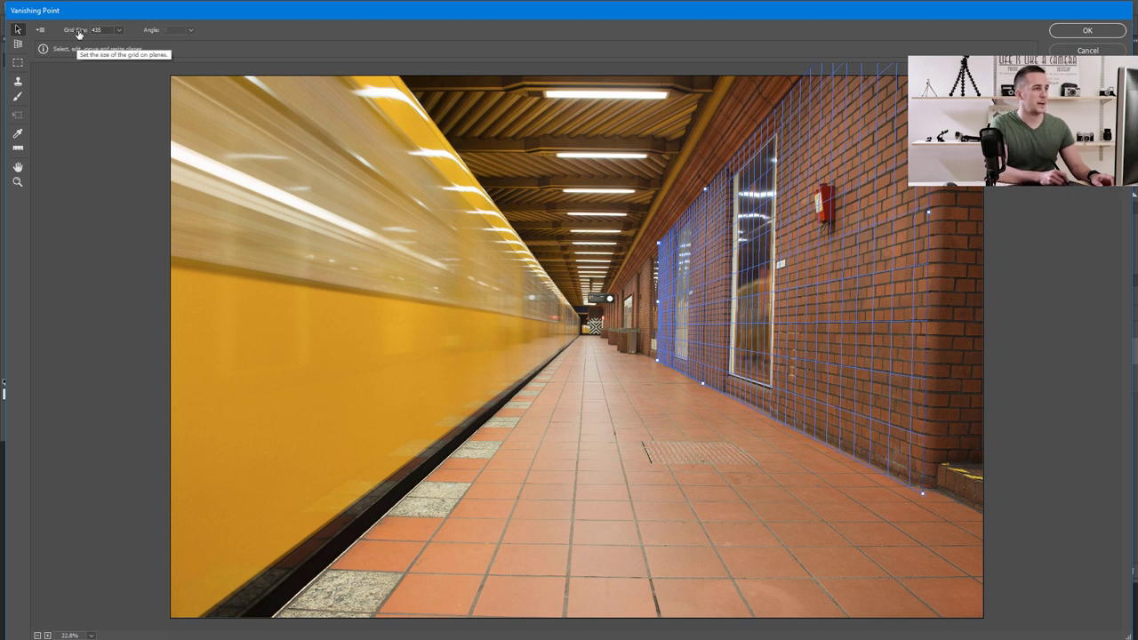
{"action": "left_click_drag", "start_coordinate": [79, 30], "coordinate": [157, 33]}
{"action": "left_click_drag", "start_coordinate": [61, 42], "coordinate": [174, 38]}
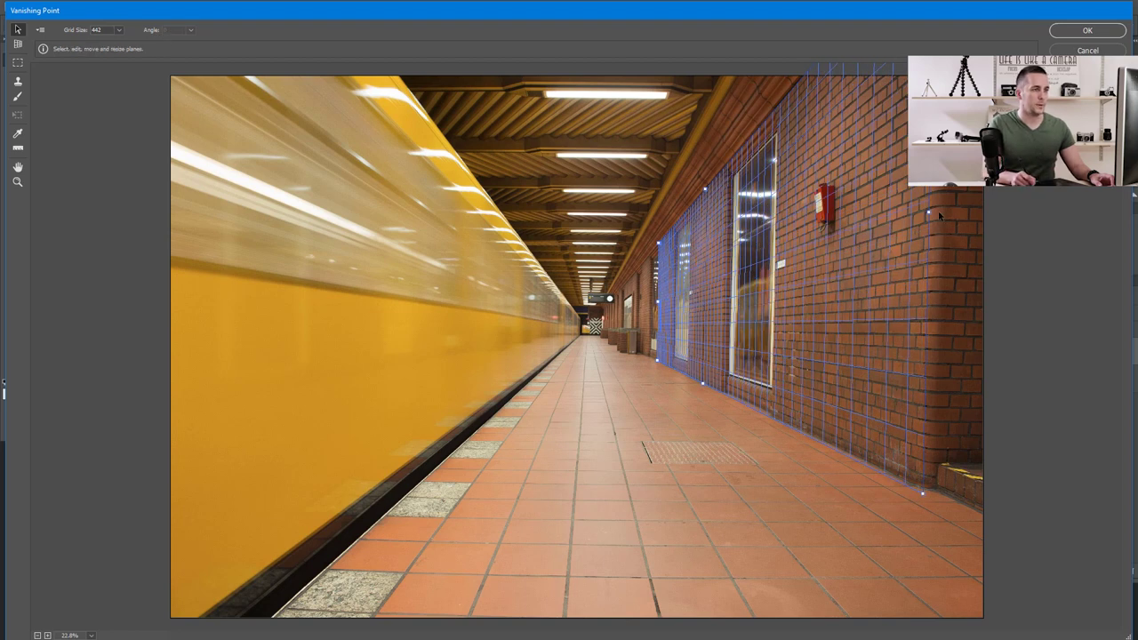
{"action": "left_click_drag", "start_coordinate": [927, 211], "coordinate": [931, 212]}
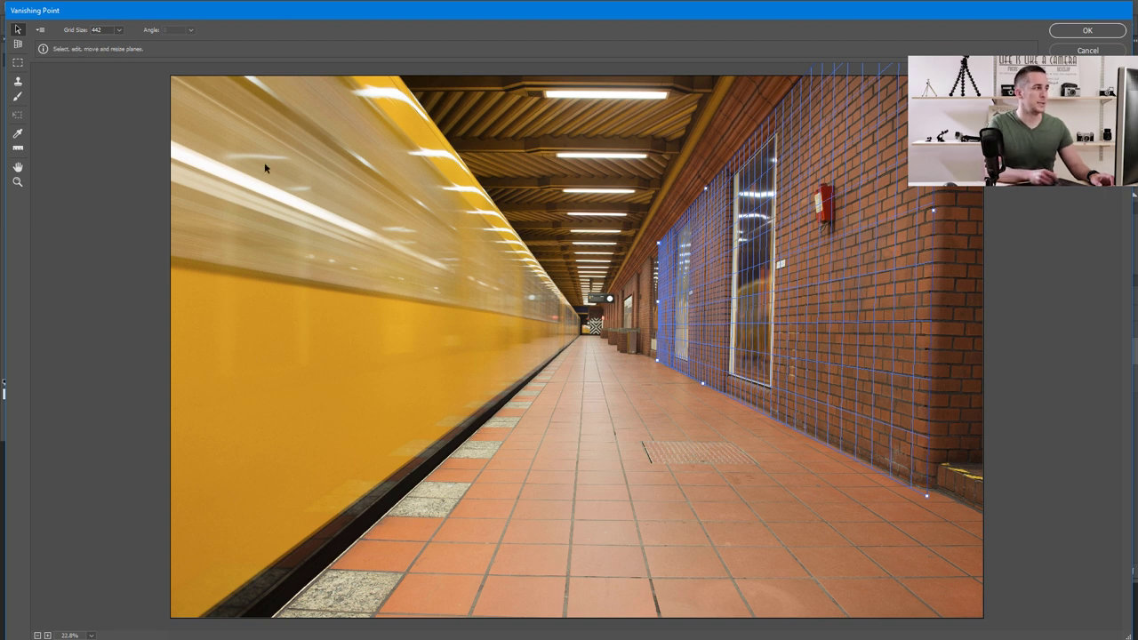
Set up the Vanishing Point Stamp tool with a diameter of 500 and sample the bricks between the red box and the near wall corner.
{"action": "left_click", "coordinate": [18, 82]}
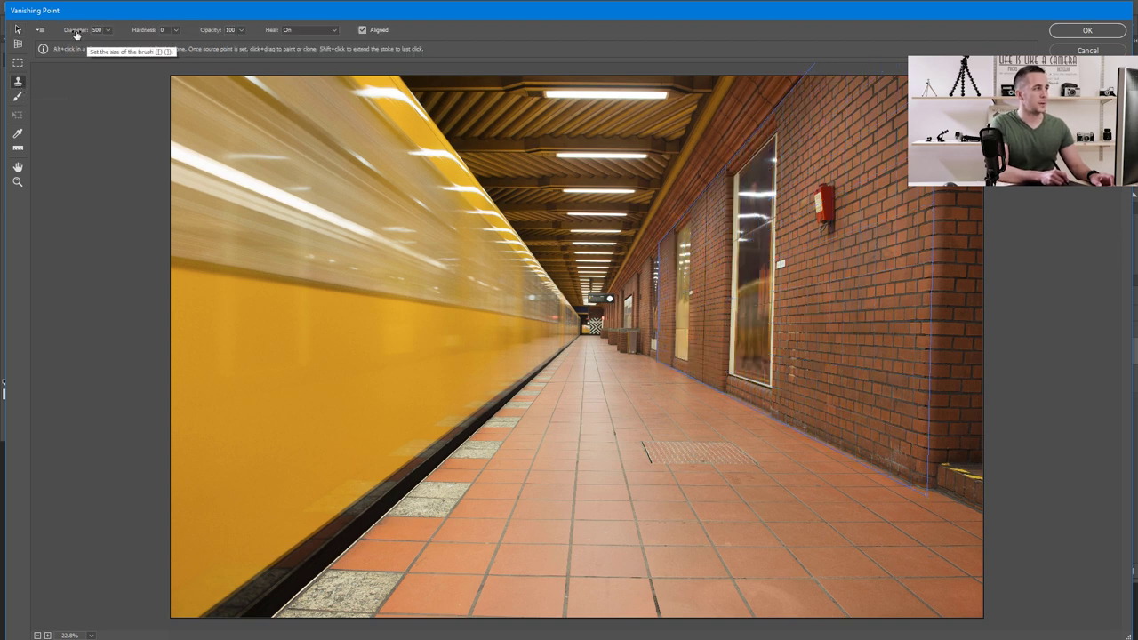
{"action": "left_click", "coordinate": [108, 30]}
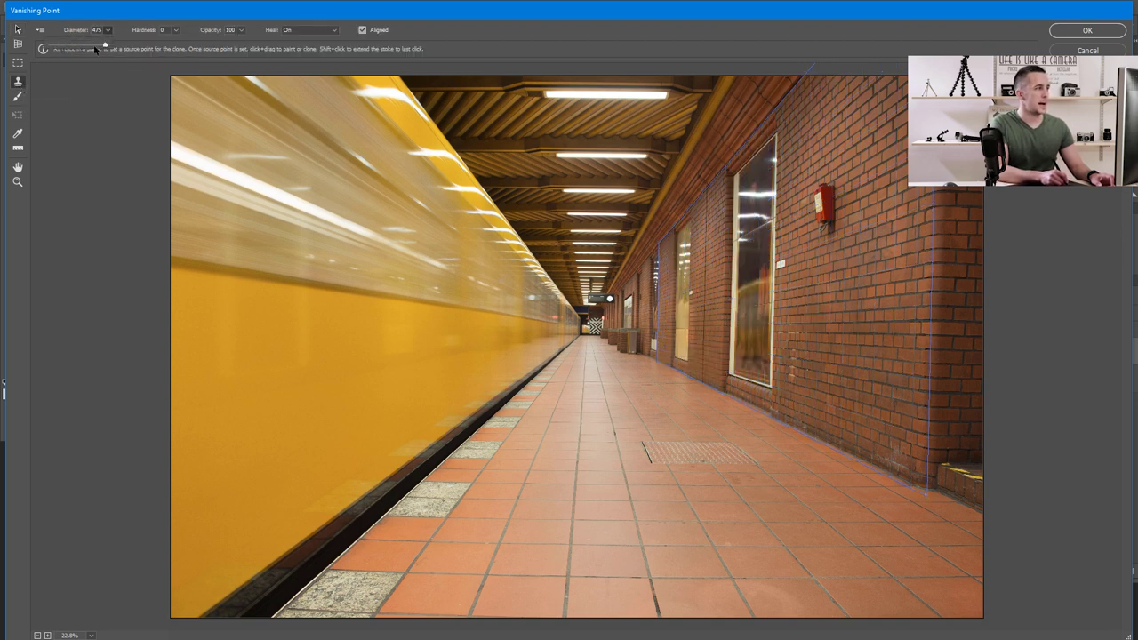
{"action": "left_click", "coordinate": [122, 26]}
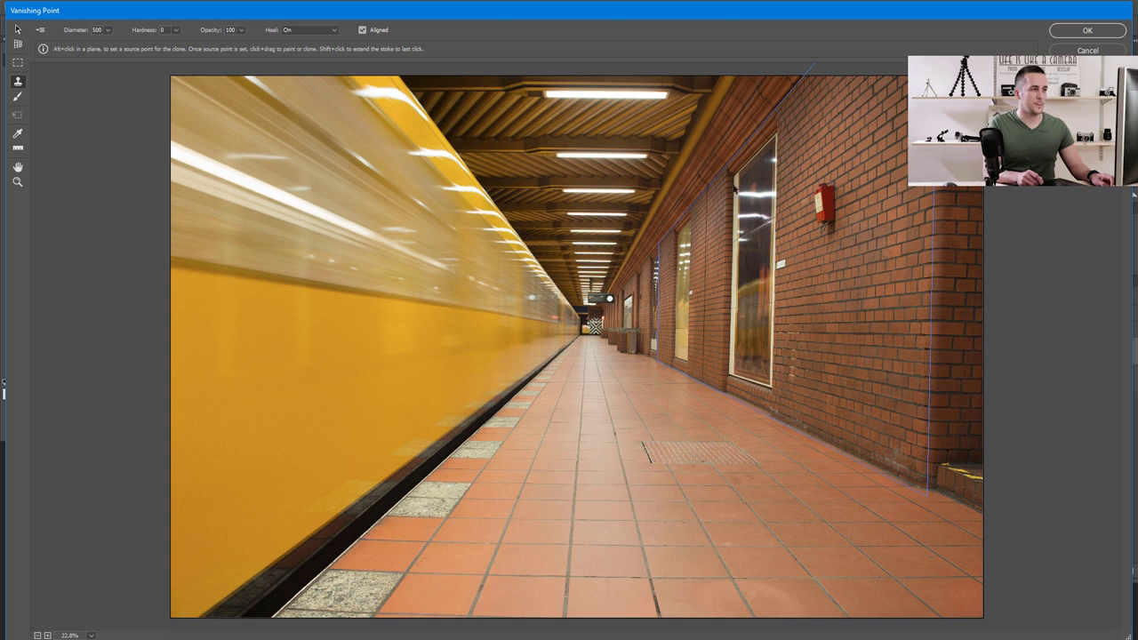
{"action": "key", "text": "alt"}
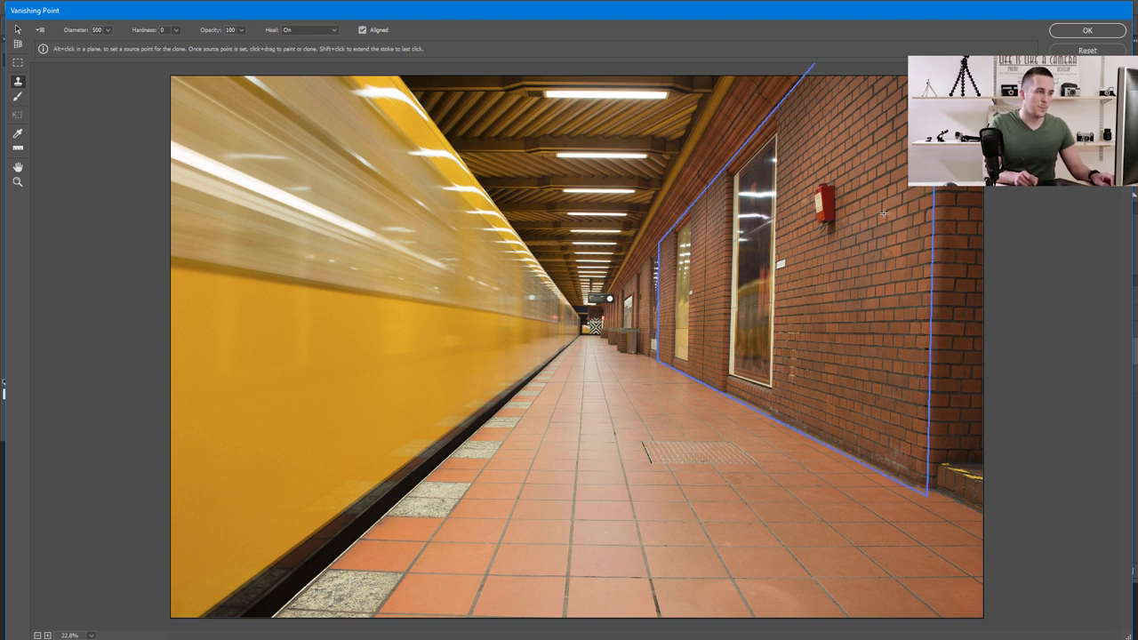
{"action": "left_click", "coordinate": [882, 211], "text": "alt"}
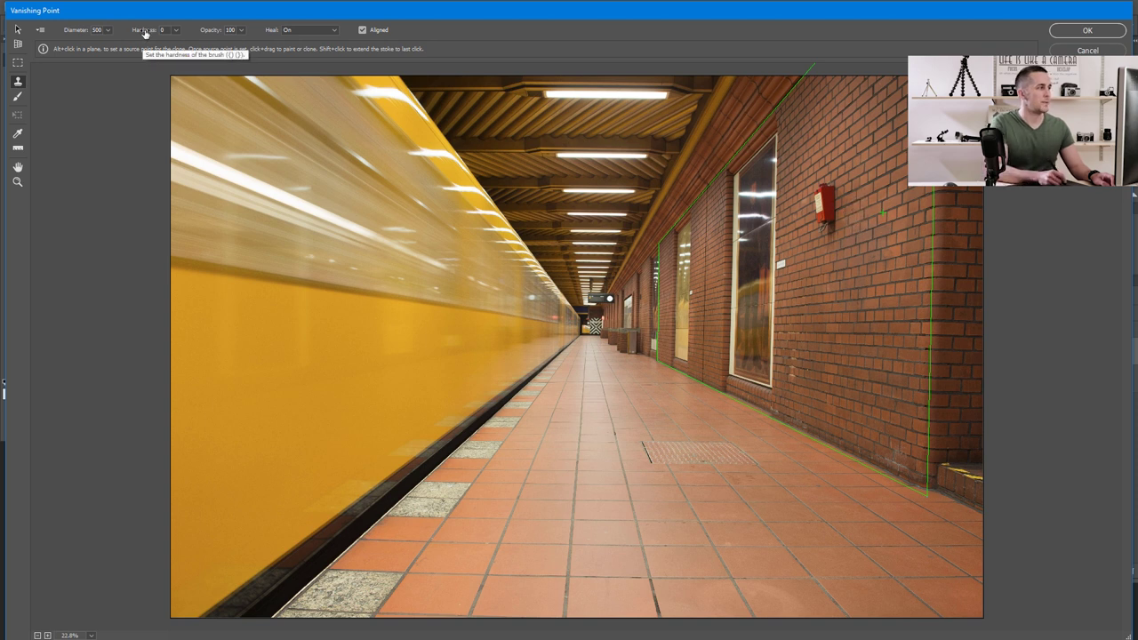
Try a stamp hardness of 98 and Heal set to Off, restoring hardness to 0 and Heal to On.
{"action": "left_click_drag", "start_coordinate": [148, 33], "coordinate": [223, 34]}
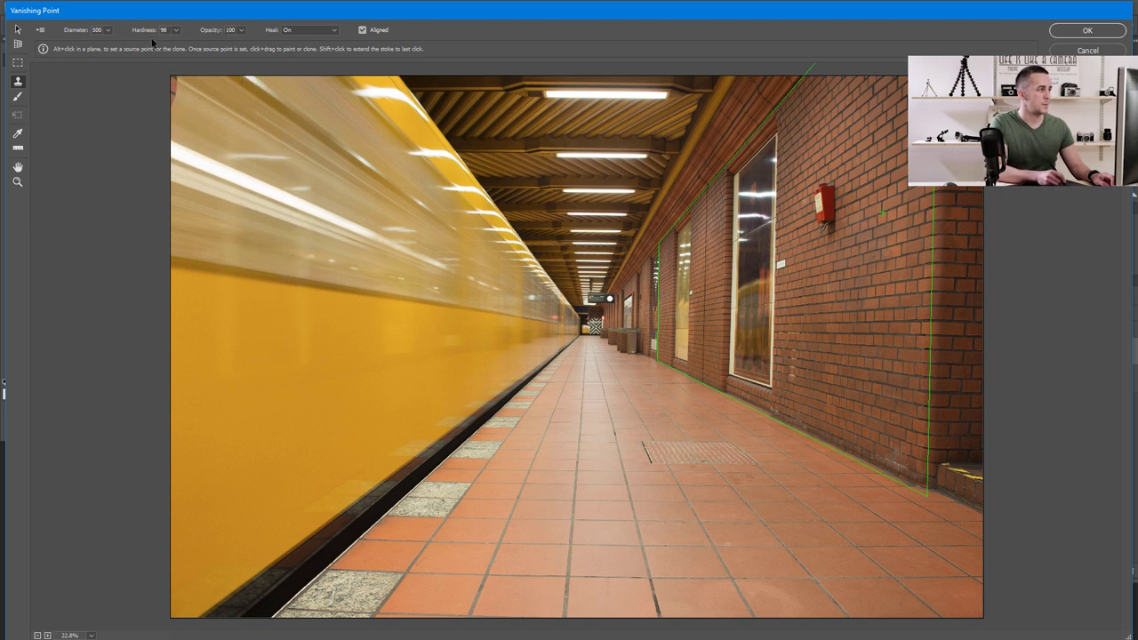
{"action": "left_click_drag", "start_coordinate": [141, 32], "coordinate": [99, 44]}
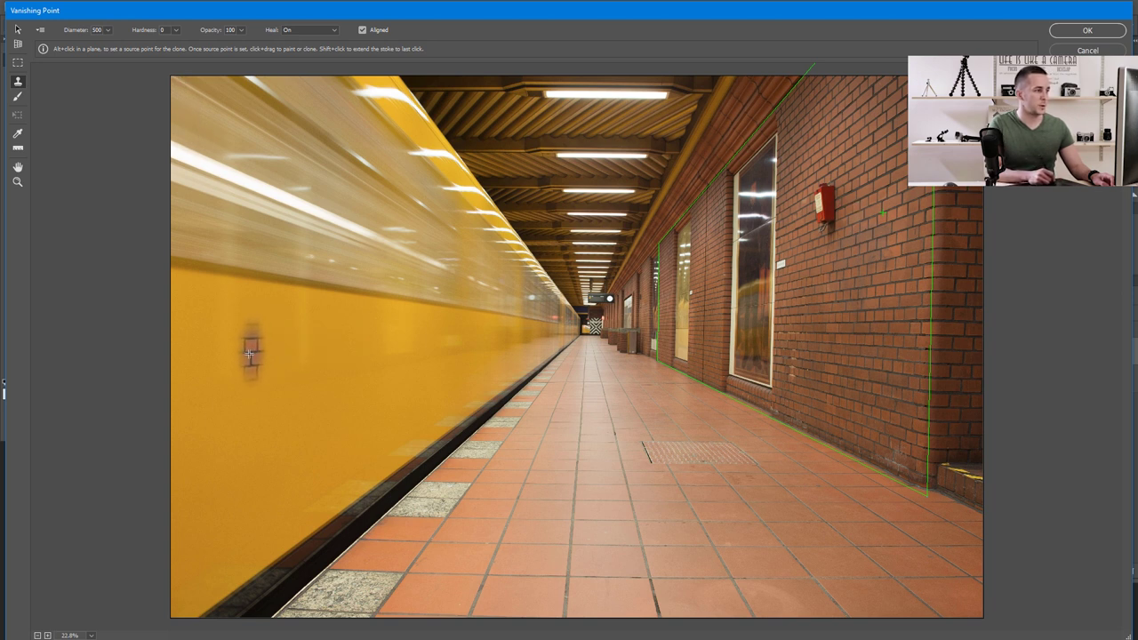
{"action": "left_click", "coordinate": [301, 32]}
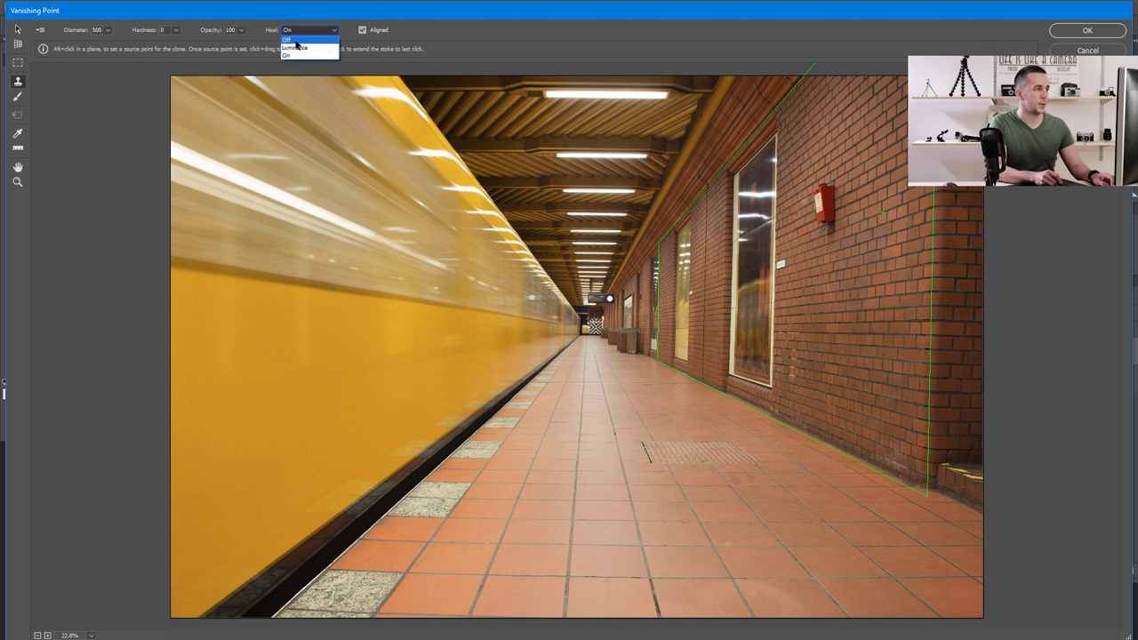
{"action": "left_click", "coordinate": [297, 41]}
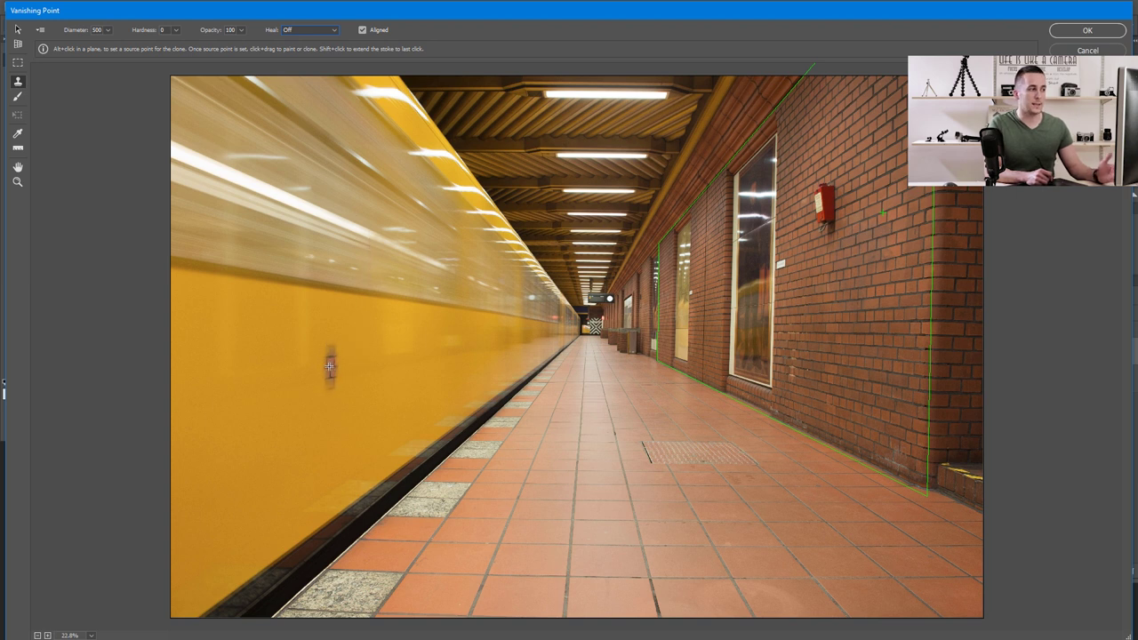
{"action": "left_click", "coordinate": [294, 31]}
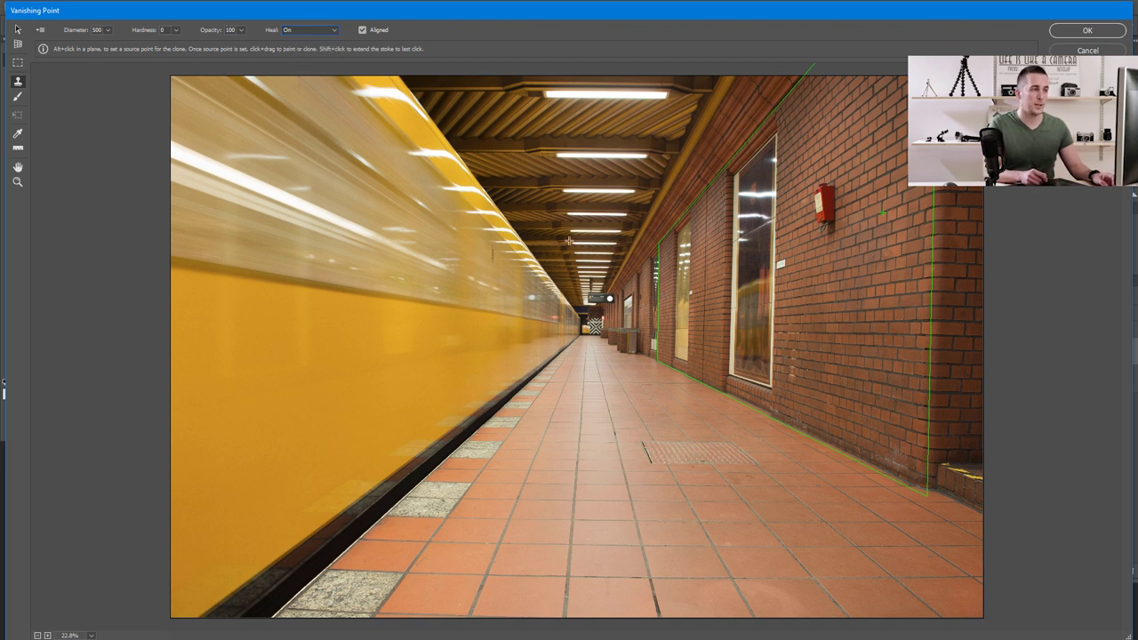
Sample the bricks between the red box and the near wall corner, clone them over the box, and apply the filter.
{"action": "key", "text": "alt"}
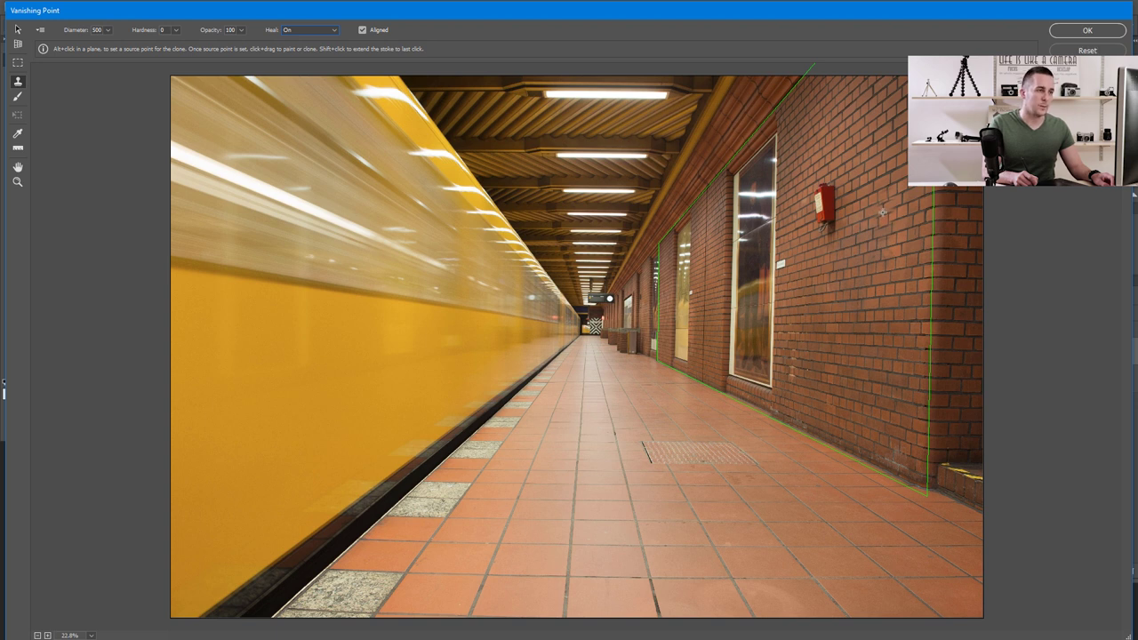
{"action": "left_click", "coordinate": [882, 212], "text": "alt"}
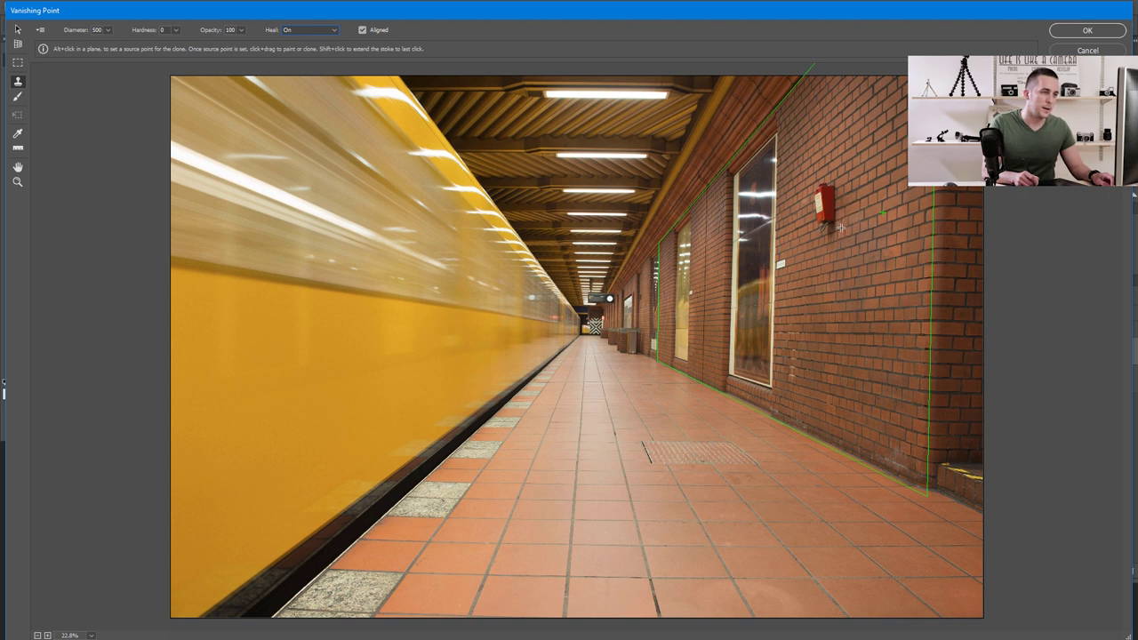
{"action": "mouse_move", "coordinate": [841, 228]}
{"action": "left_mouse_down"}
{"action": "mouse_move", "coordinate": [835, 193]}
{"action": "mouse_move", "coordinate": [823, 189]}
{"action": "mouse_move", "coordinate": [826, 213]}
{"action": "mouse_move", "coordinate": [814, 207]}
{"action": "left_mouse_up"}
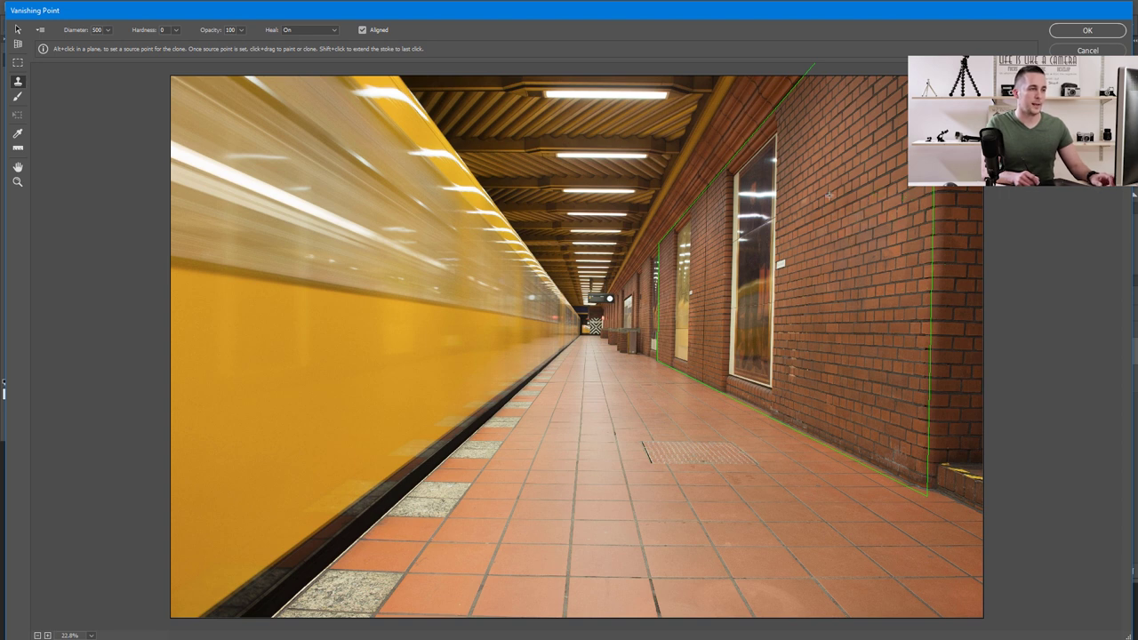
{"action": "left_click", "coordinate": [1072, 32]}
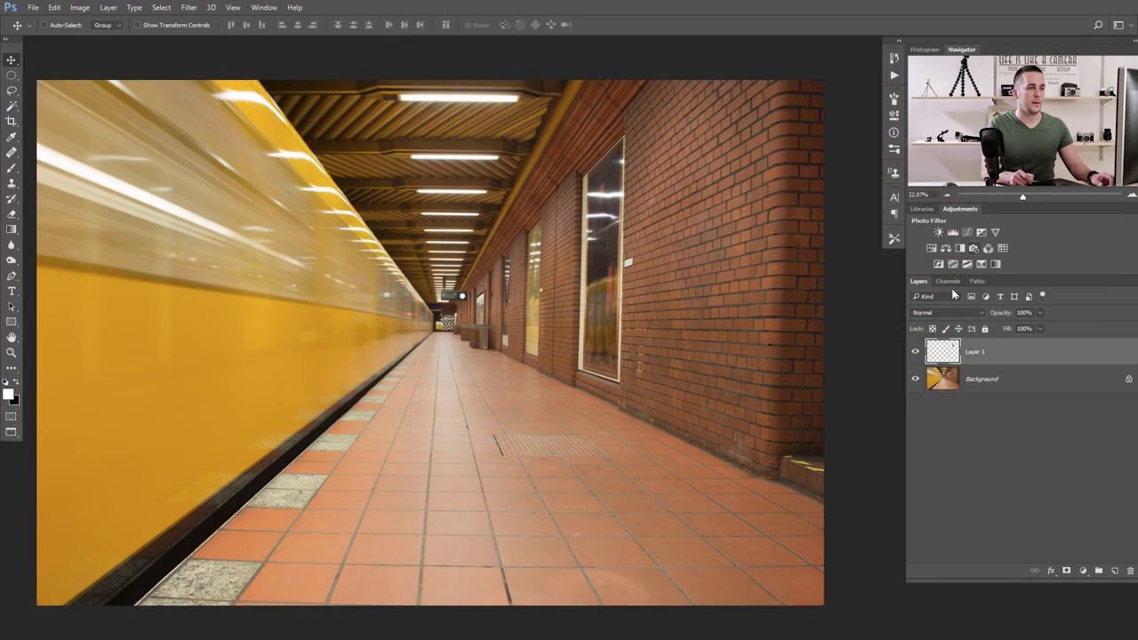
Compare the cloned brick area with the original wall by hiding and showing Layer 1.
{"action": "scroll", "coordinate": [702, 197], "scroll_direction": "up", "scroll_amount": 3}
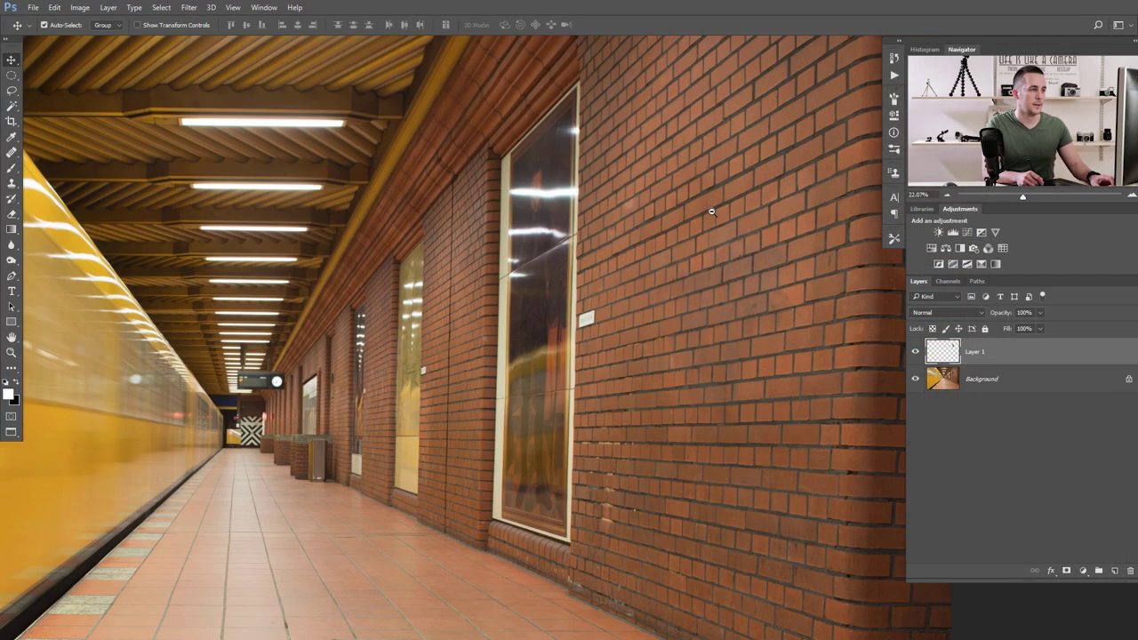
{"action": "left_click", "coordinate": [917, 354]}
{"action": "left_click", "coordinate": [913, 354]}
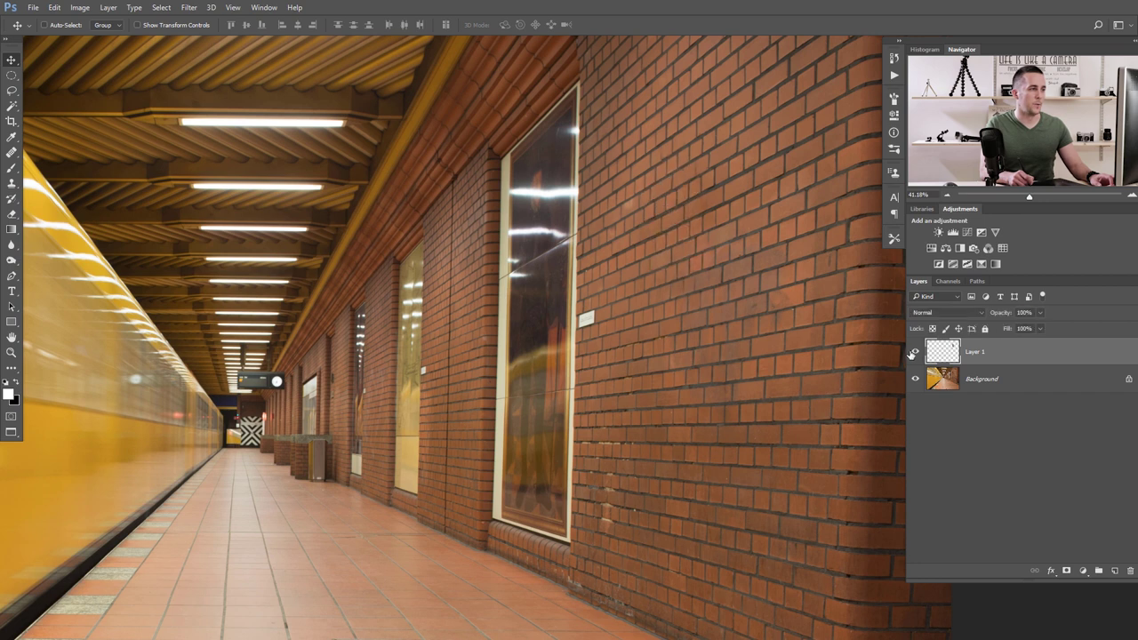
{"action": "left_click", "coordinate": [915, 354]}
{"action": "left_click", "coordinate": [915, 354]}
Add a layer mask to Layer 1 and try a black brush stroke over the cloned area, undoing the stroke.
{"action": "left_click", "coordinate": [1066, 571]}
{"action": "key", "text": "b"}
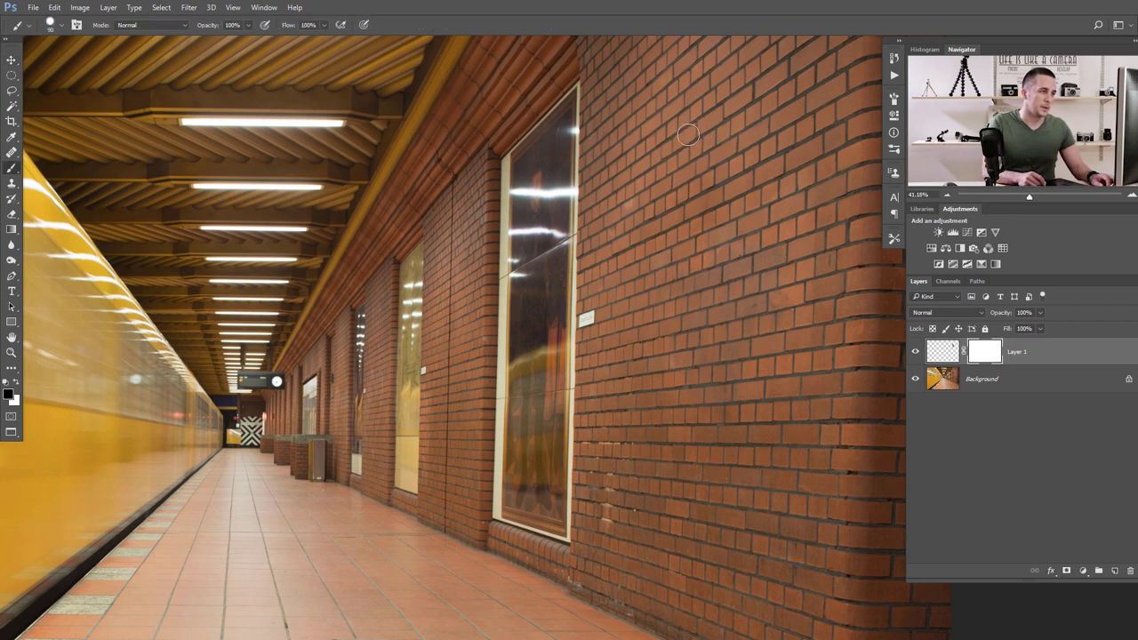
{"action": "mouse_move", "coordinate": [673, 239]}
{"action": "left_mouse_down"}
{"action": "mouse_move", "coordinate": [686, 203]}
{"action": "mouse_move", "coordinate": [666, 217]}
{"action": "mouse_move", "coordinate": [681, 172]}
{"action": "mouse_move", "coordinate": [676, 254]}
{"action": "left_mouse_up"}
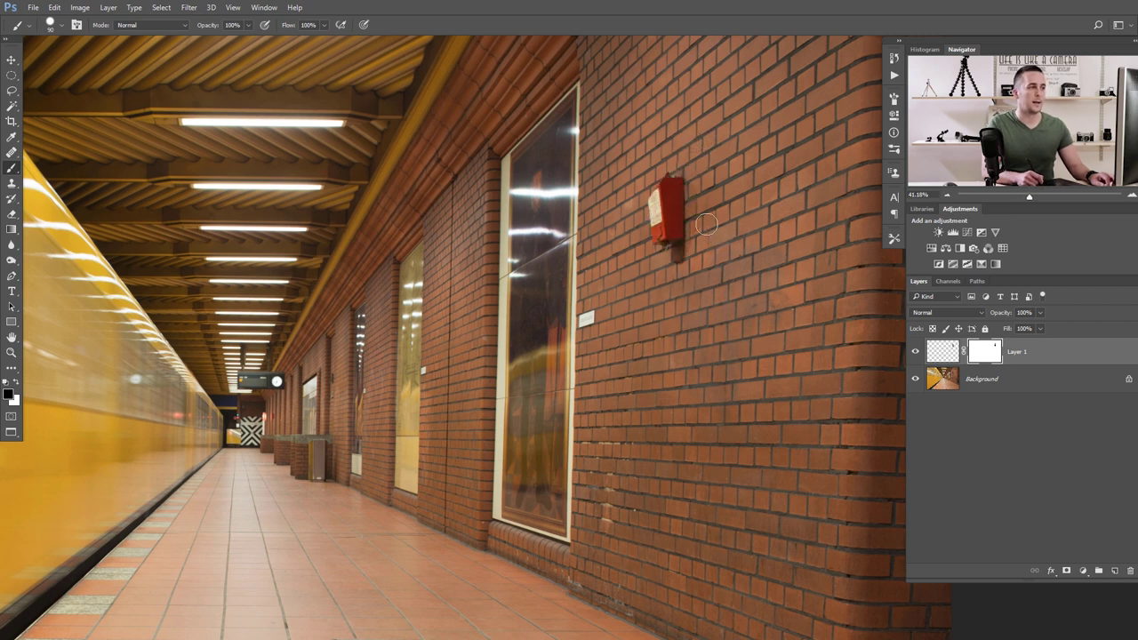
{"action": "key", "text": "ctrl+z"}
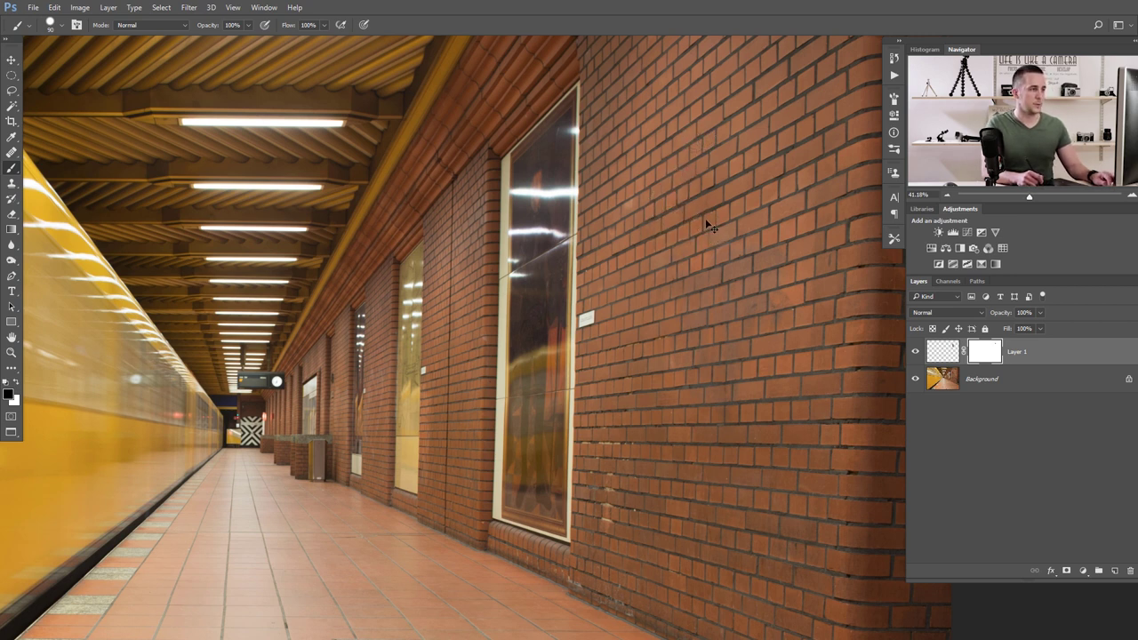
Compare the whole photo with and without Layer 1, and examine the retouched bricks up close.
{"action": "key", "text": "ctrl+0"}
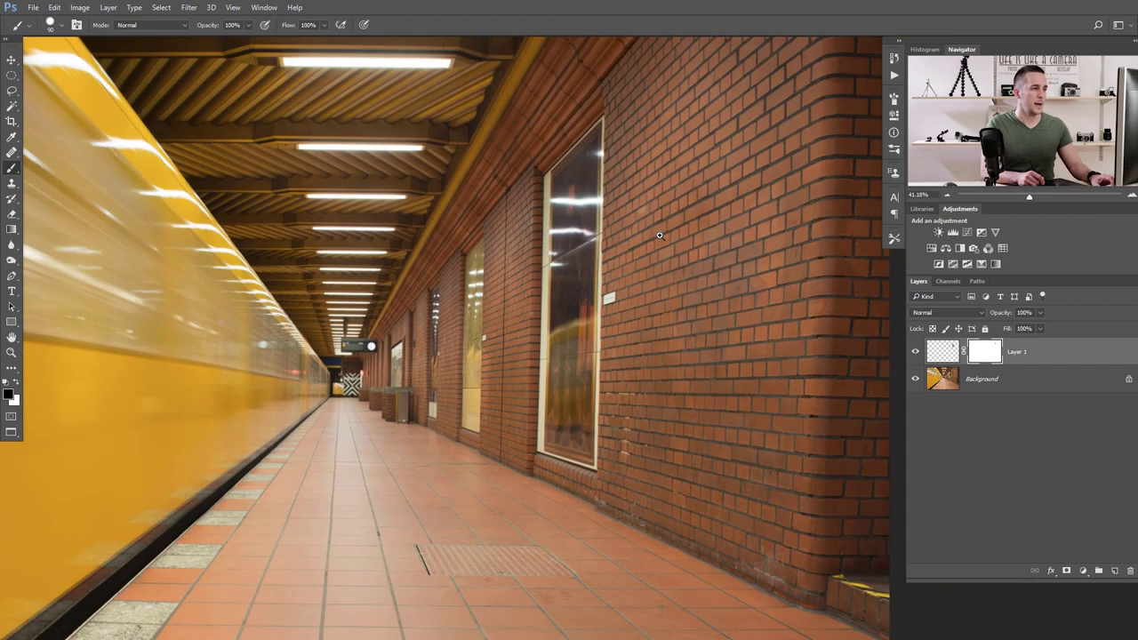
{"action": "left_click", "coordinate": [916, 354]}
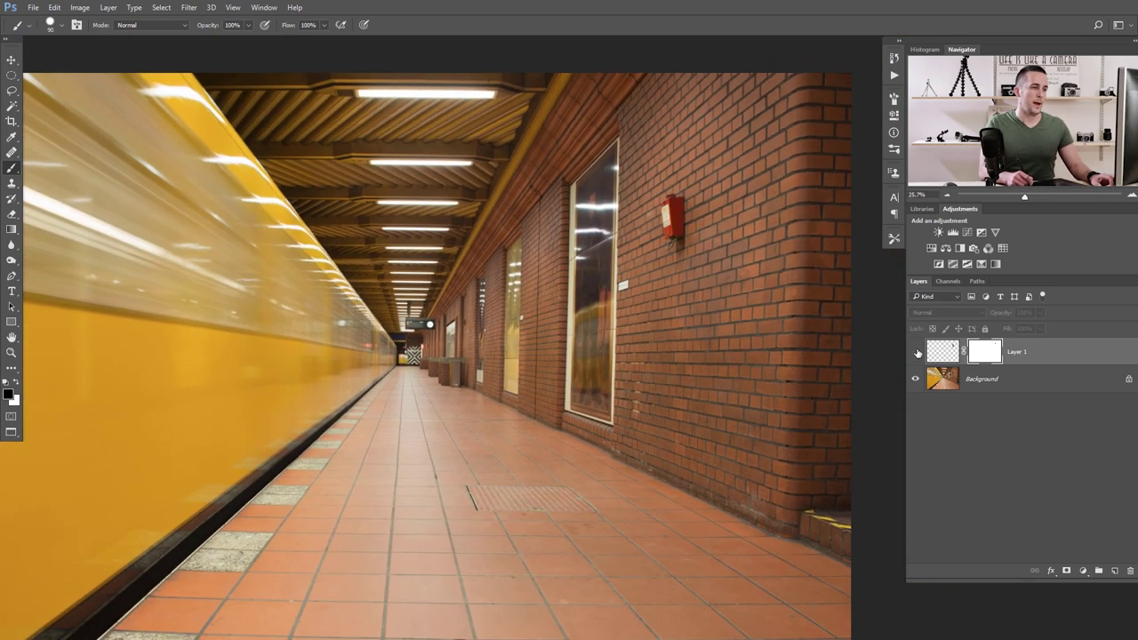
{"action": "left_click", "coordinate": [916, 353]}
{"action": "left_click", "coordinate": [915, 354]}
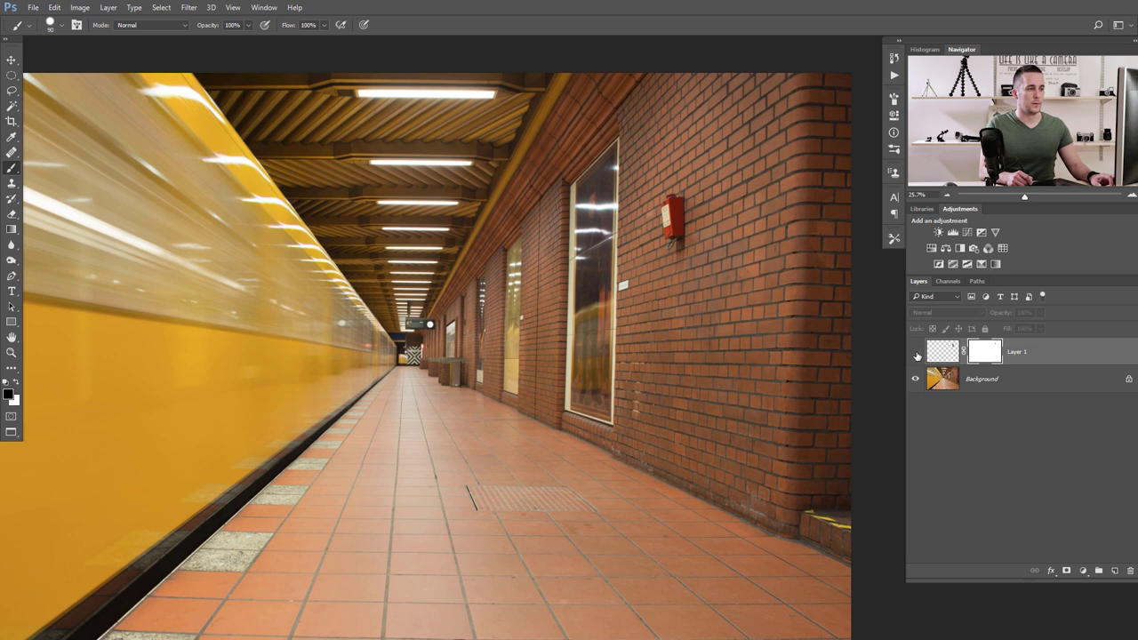
{"action": "left_click", "coordinate": [916, 353]}
{"action": "left_click", "coordinate": [943, 352]}
{"action": "left_click", "coordinate": [916, 354]}
{"action": "left_click", "coordinate": [916, 354]}
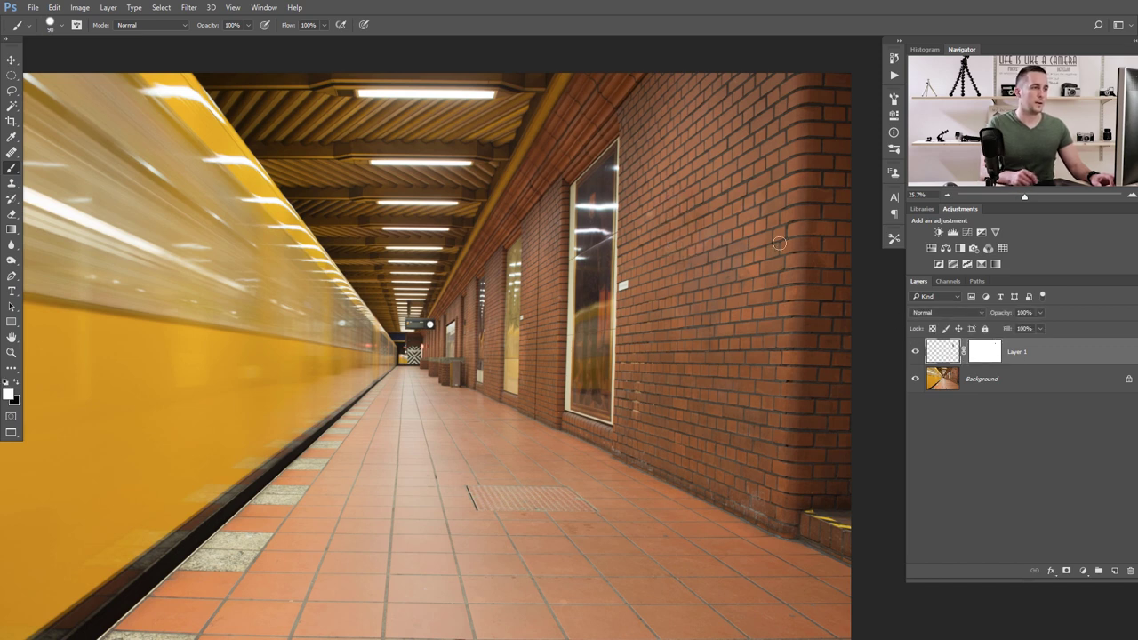
{"action": "scroll", "coordinate": [678, 228], "scroll_direction": "up", "scroll_amount": 3}
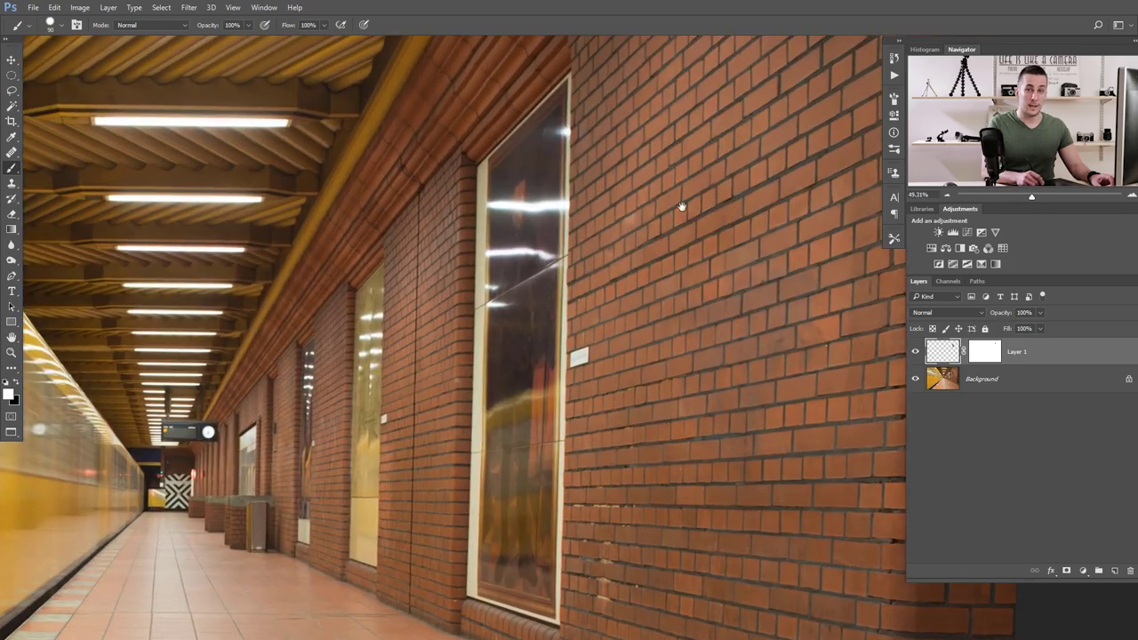
{"action": "scroll", "coordinate": [682, 198], "scroll_direction": "up", "scroll_amount": 1}
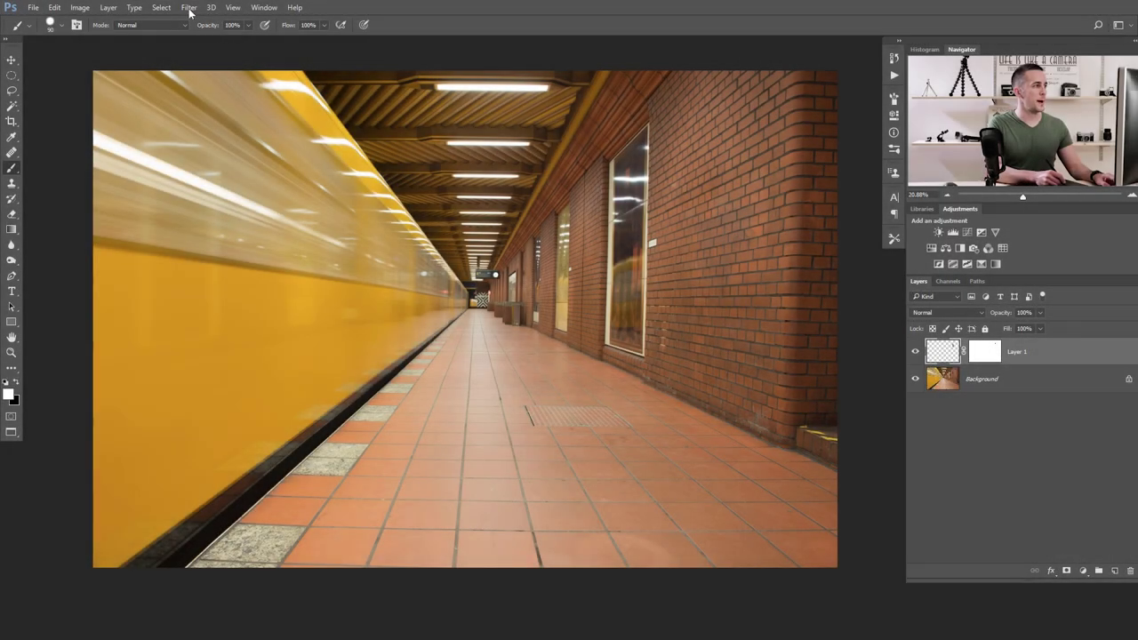
Reopen the Vanishing Point filter, adjust the wall plane's far edge, and create a perpendicular plane across the platform floor.
{"action": "left_click", "coordinate": [190, 8]}
{"action": "left_click", "coordinate": [218, 111]}
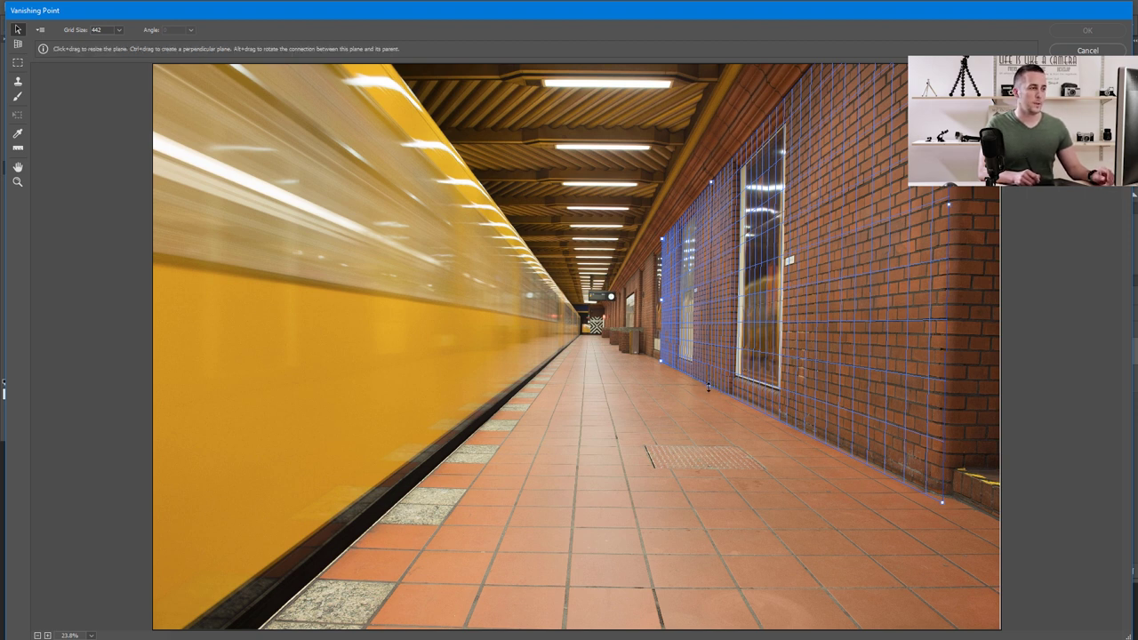
{"action": "mouse_move", "coordinate": [679, 310]}
{"action": "left_mouse_down"}
{"action": "mouse_move", "coordinate": [604, 302]}
{"action": "mouse_move", "coordinate": [666, 304]}
{"action": "left_mouse_up"}
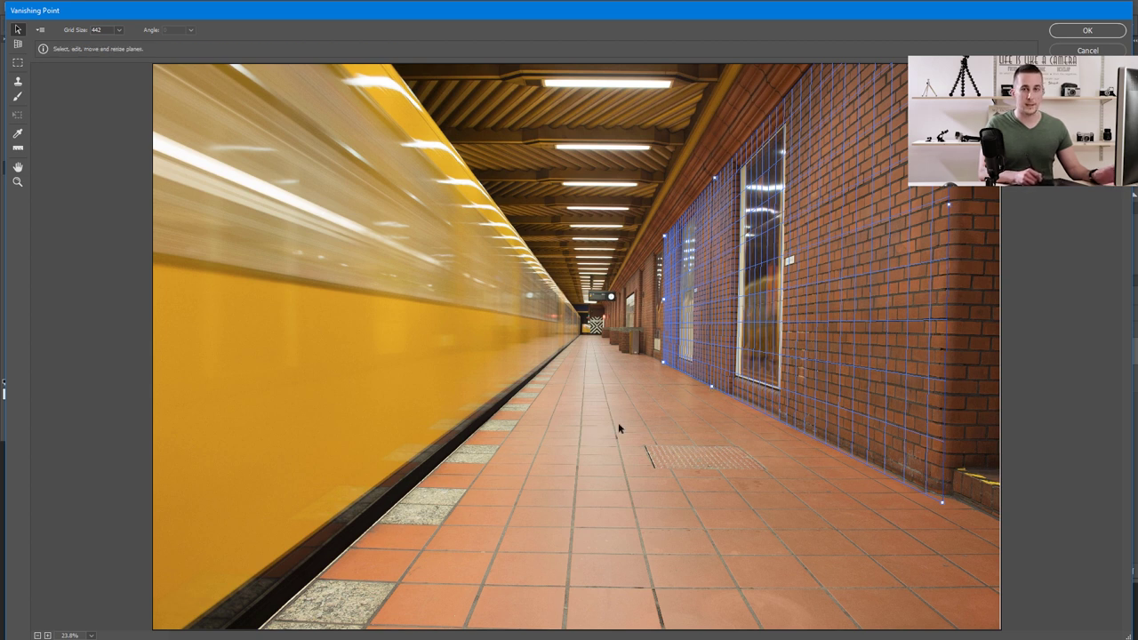
{"action": "key", "text": "ctrl"}
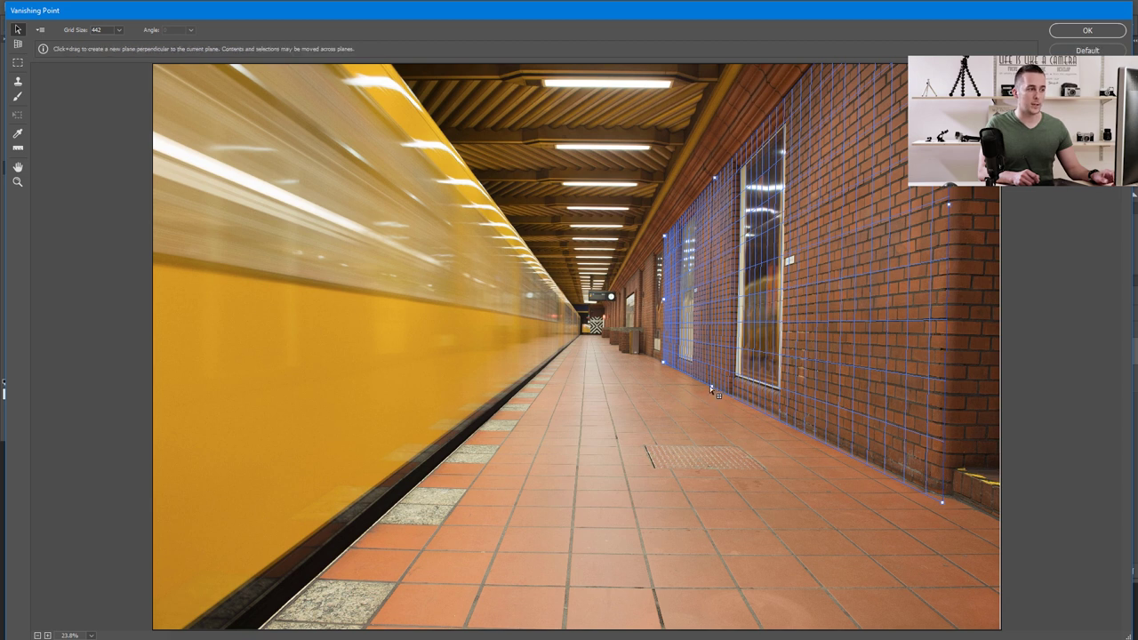
{"action": "left_click_drag", "start_coordinate": [711, 387], "coordinate": [521, 382]}
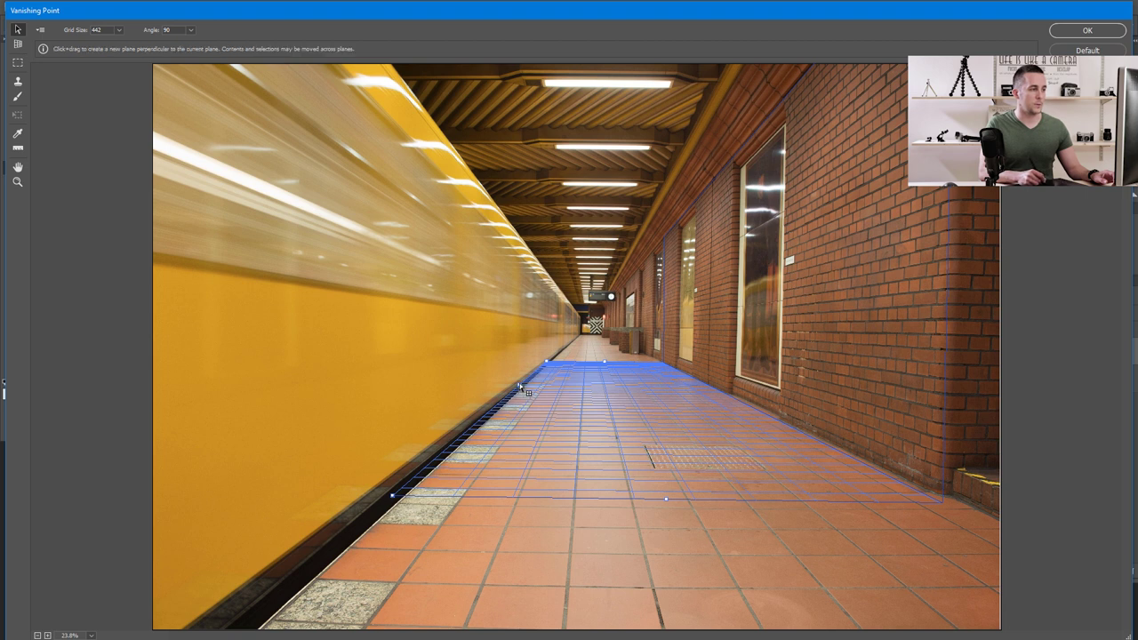
Try adding perpendicular planes up the side of the train and across the ceiling, and remove them.
{"action": "left_click_drag", "start_coordinate": [520, 383], "coordinate": [524, 240]}
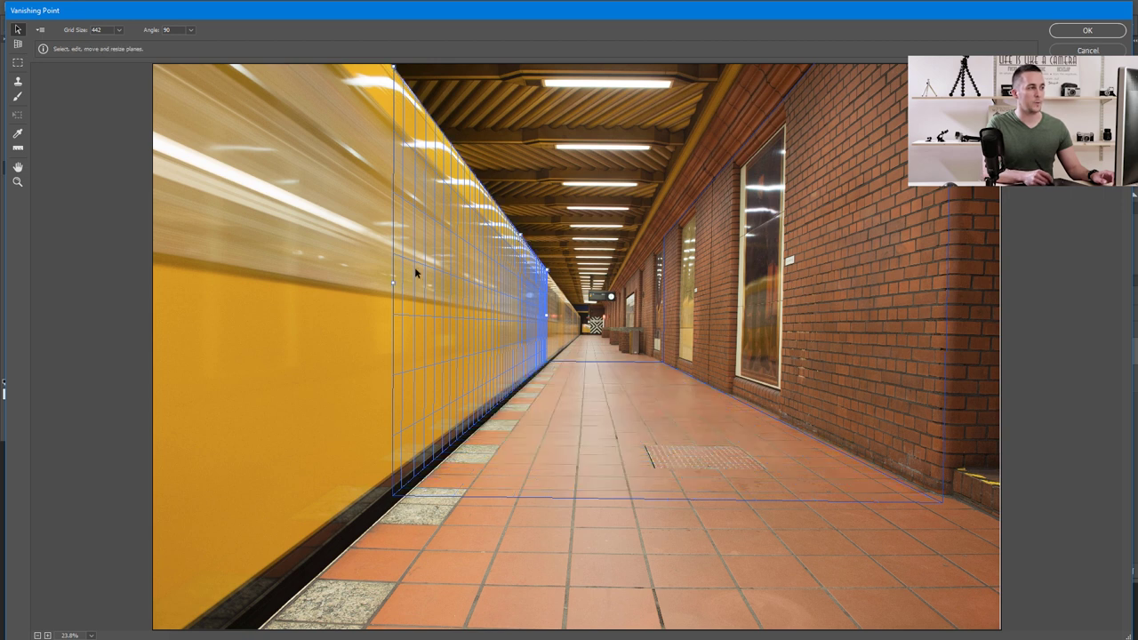
{"action": "key", "text": "alt"}
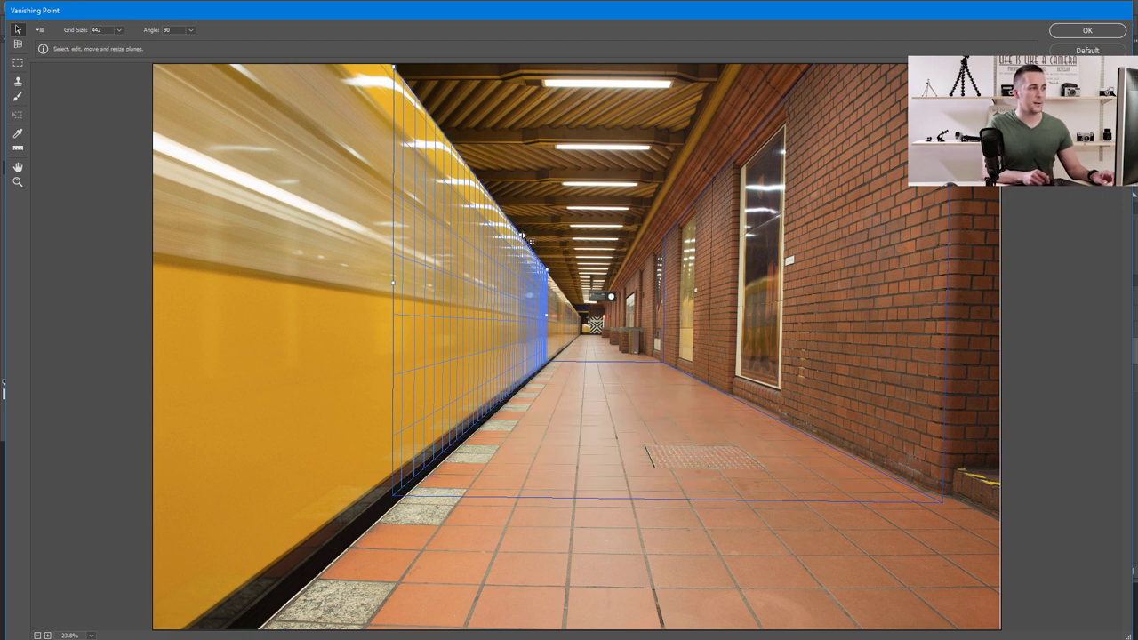
{"action": "left_click_drag", "start_coordinate": [524, 233], "coordinate": [665, 253]}
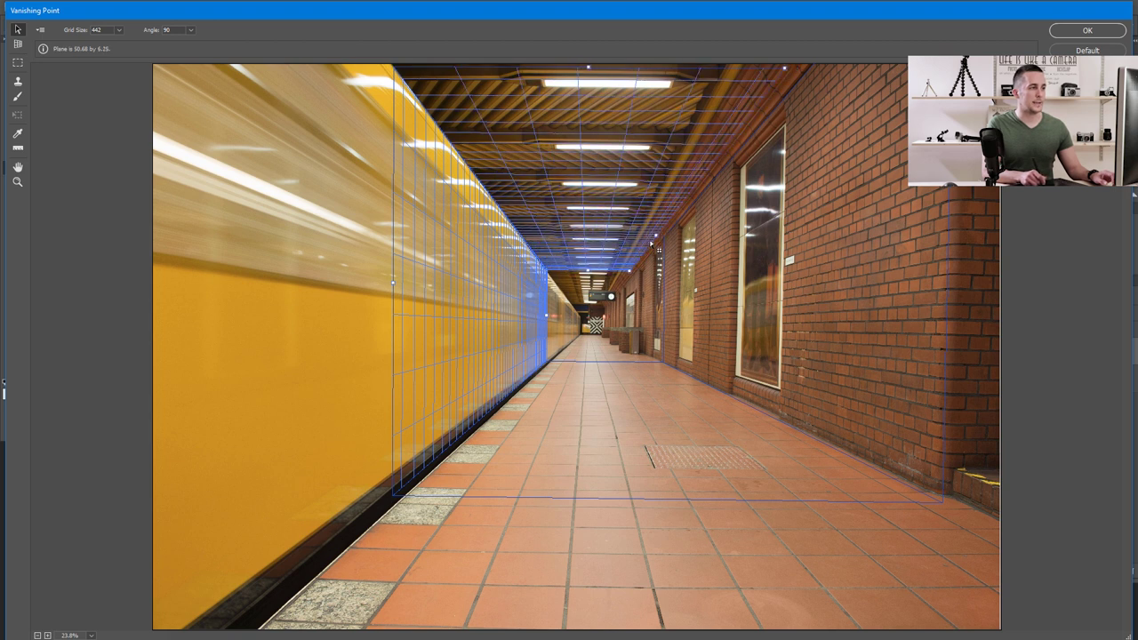
{"action": "key", "text": "BackSpace"}
{"action": "key", "text": "ctrl+z"}
Widen the floor plane to the base of the train and create a perpendicular plane up the train's side from it.
{"action": "left_click", "coordinate": [689, 418]}
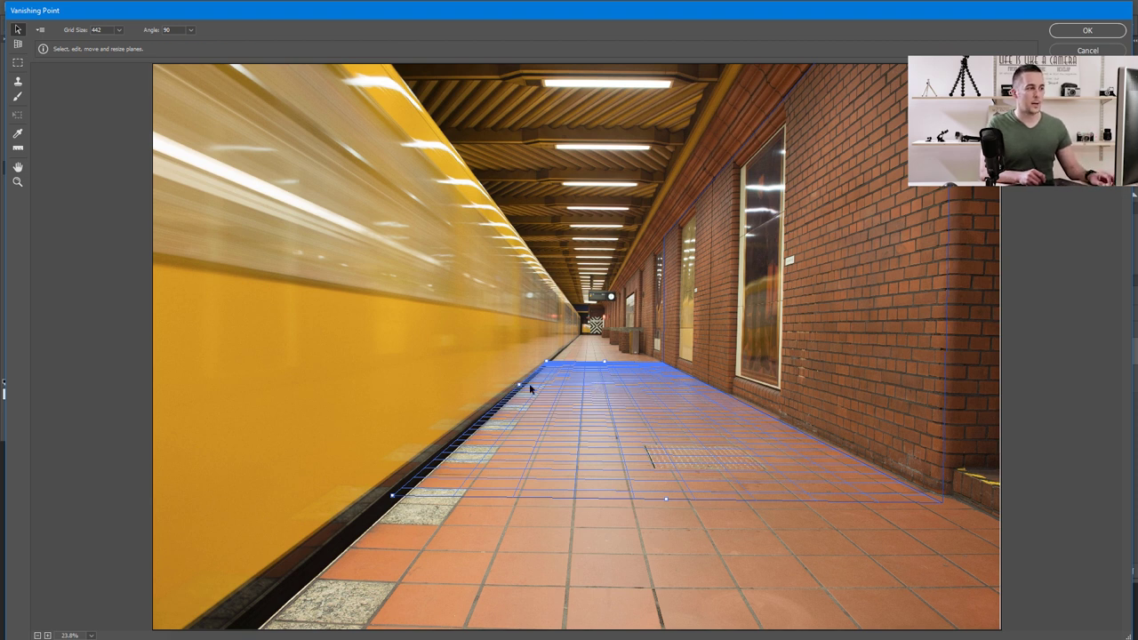
{"action": "key", "text": "alt"}
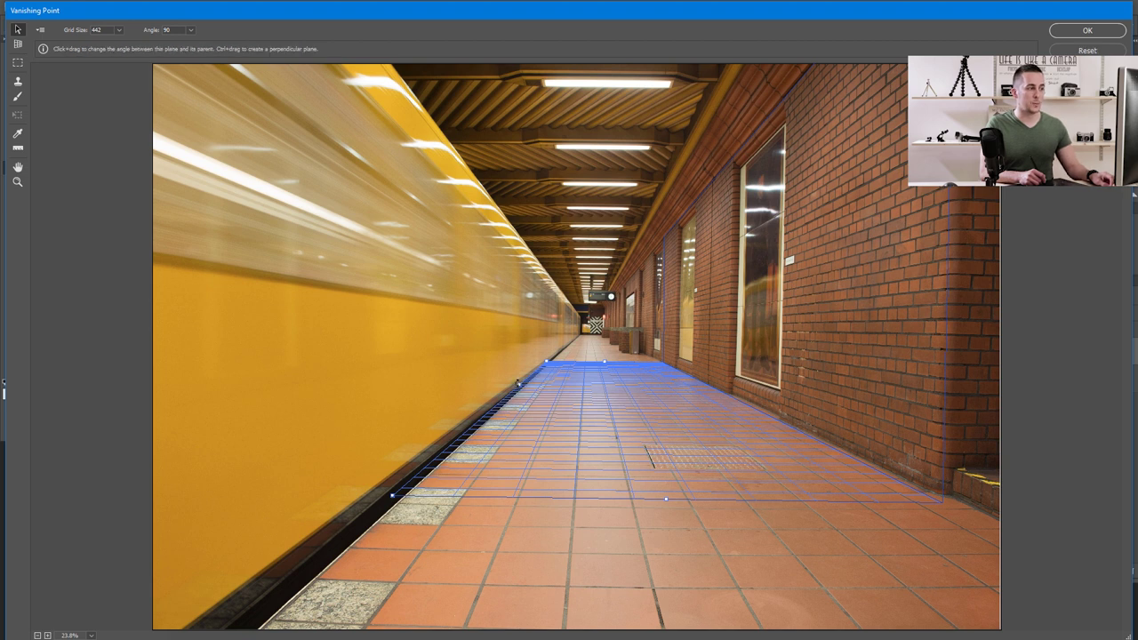
{"action": "mouse_move", "coordinate": [518, 384]}
{"action": "left_mouse_down"}
{"action": "mouse_move", "coordinate": [526, 355]}
{"action": "mouse_move", "coordinate": [514, 417]}
{"action": "mouse_move", "coordinate": [518, 389]}
{"action": "left_mouse_up"}
{"action": "left_click_drag", "start_coordinate": [518, 390], "coordinate": [514, 227]}
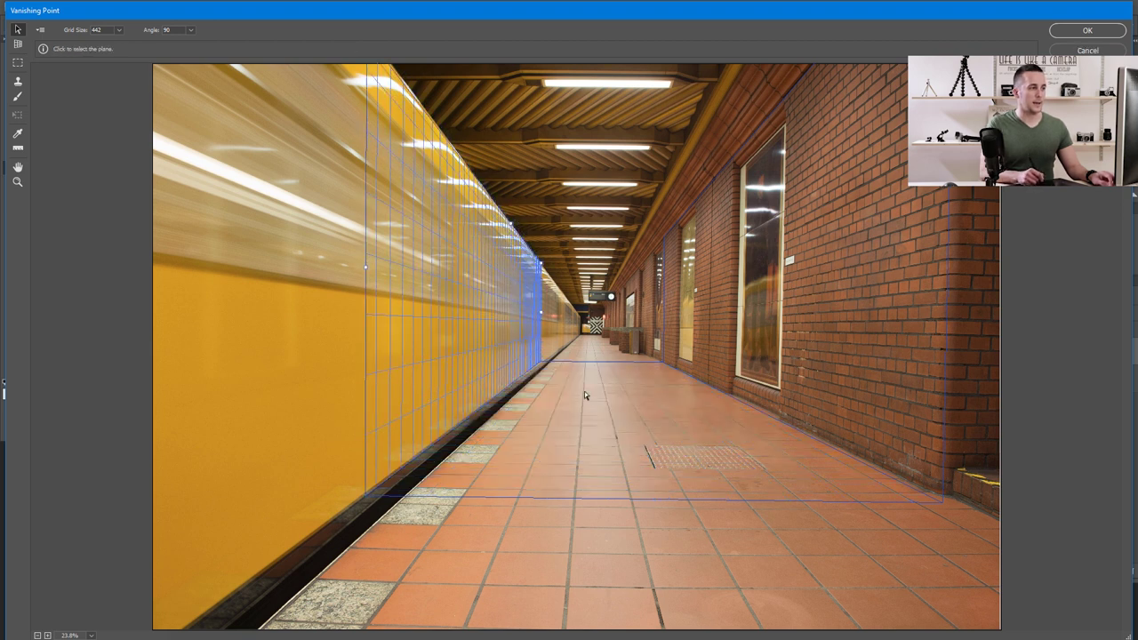
Extend the train, floor and wall planes toward the far end of the platform.
{"action": "left_click", "coordinate": [670, 360]}
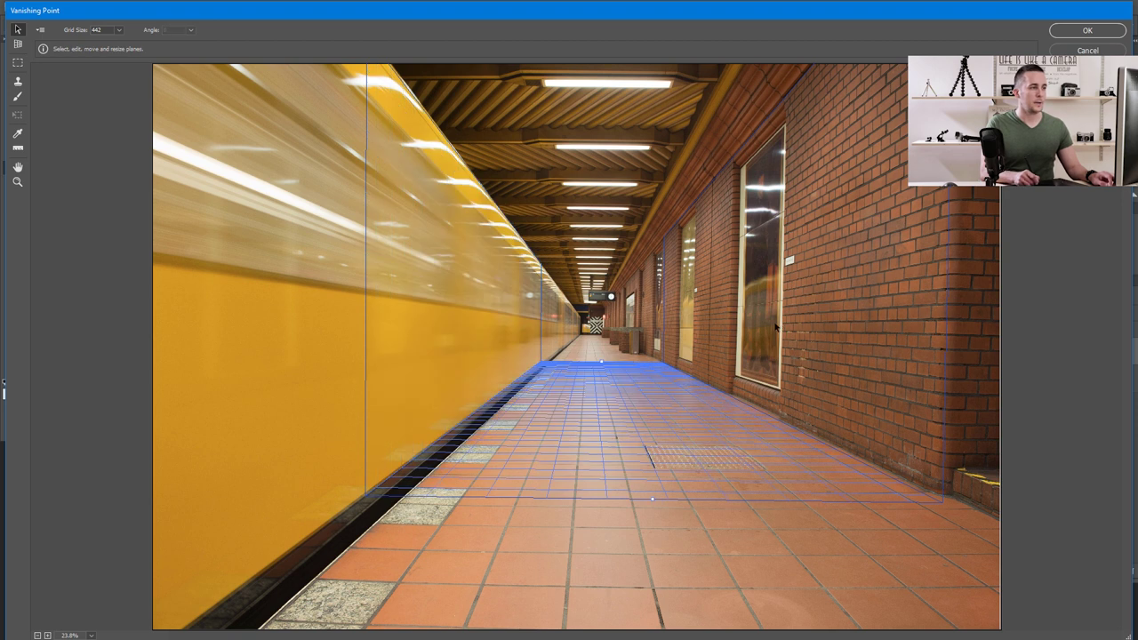
{"action": "left_click", "coordinate": [500, 312]}
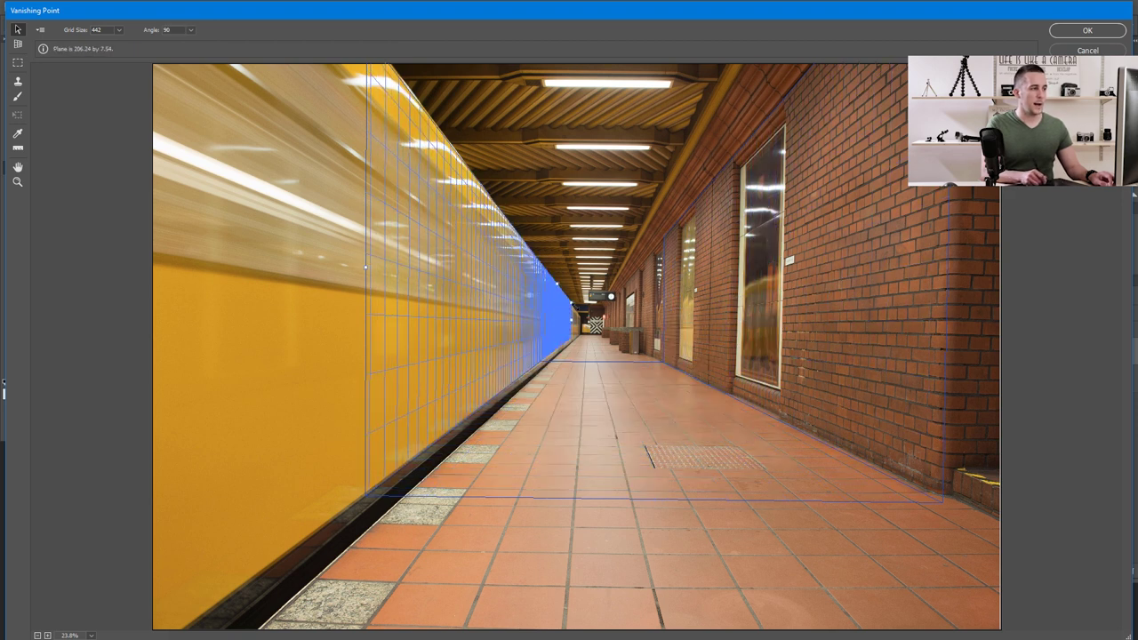
{"action": "left_click", "coordinate": [607, 366]}
{"action": "left_click_drag", "start_coordinate": [607, 365], "coordinate": [601, 334]}
{"action": "left_click", "coordinate": [675, 303]}
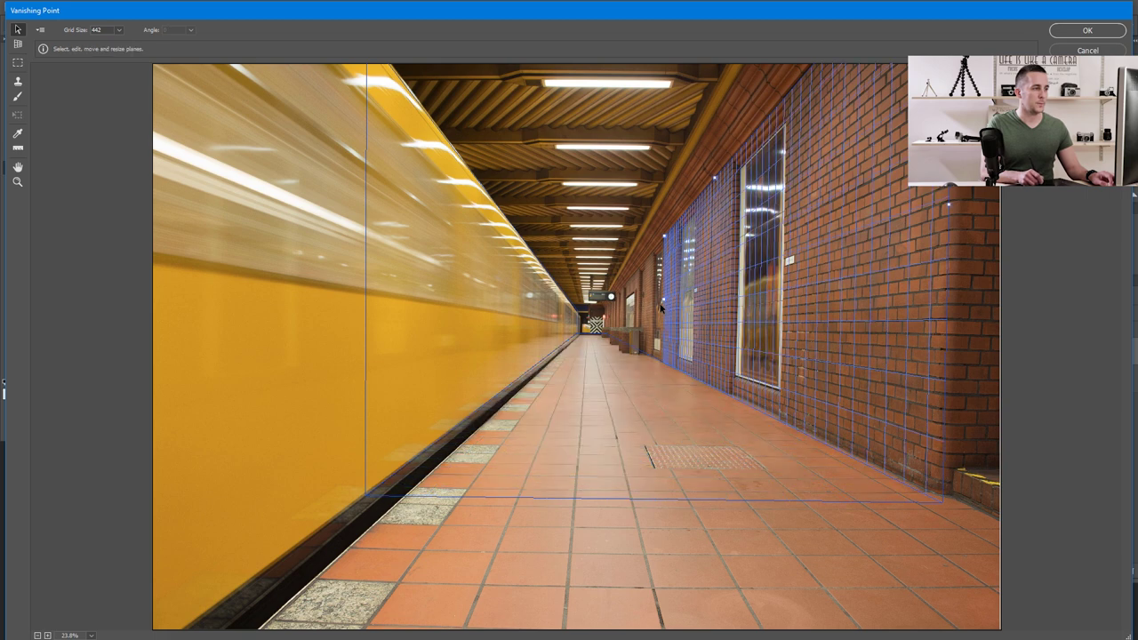
{"action": "left_click_drag", "start_coordinate": [669, 298], "coordinate": [607, 303]}
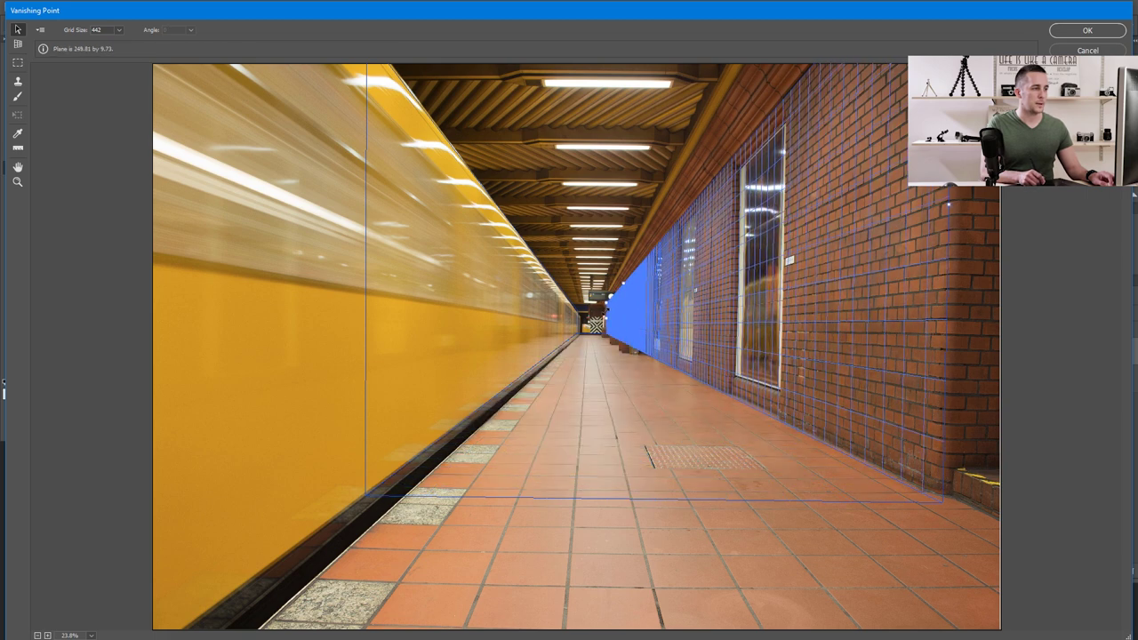
Extend the train, floor and wall planes to the near edges of the photo and apply the filter.
{"action": "left_click_drag", "start_coordinate": [364, 271], "coordinate": [151, 330]}
{"action": "left_click", "coordinate": [637, 500]}
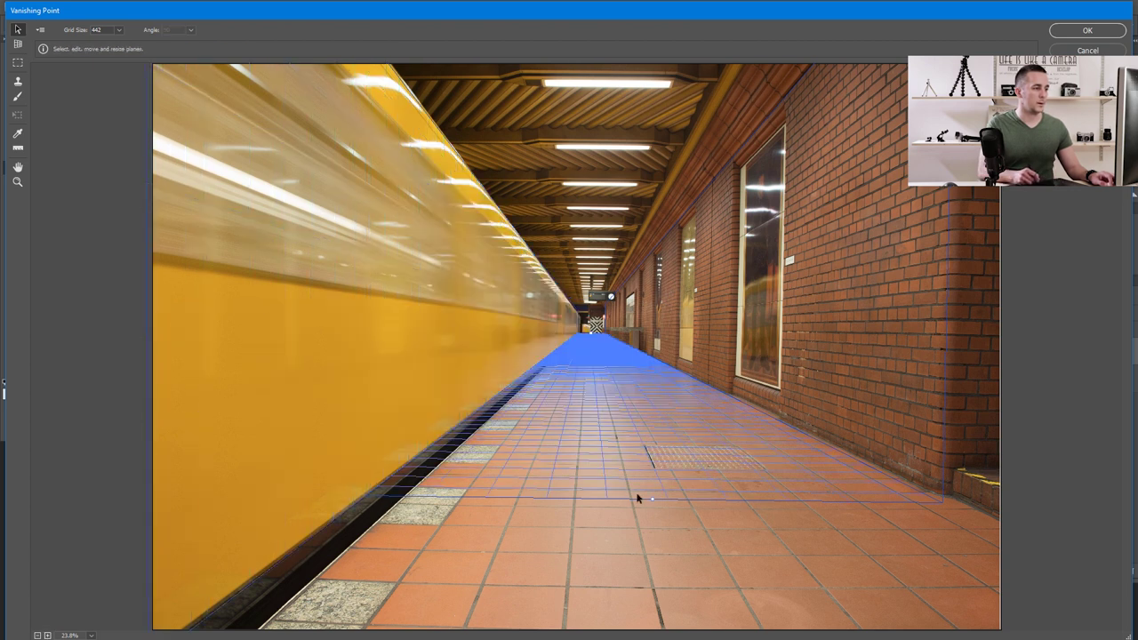
{"action": "left_click", "coordinate": [652, 589]}
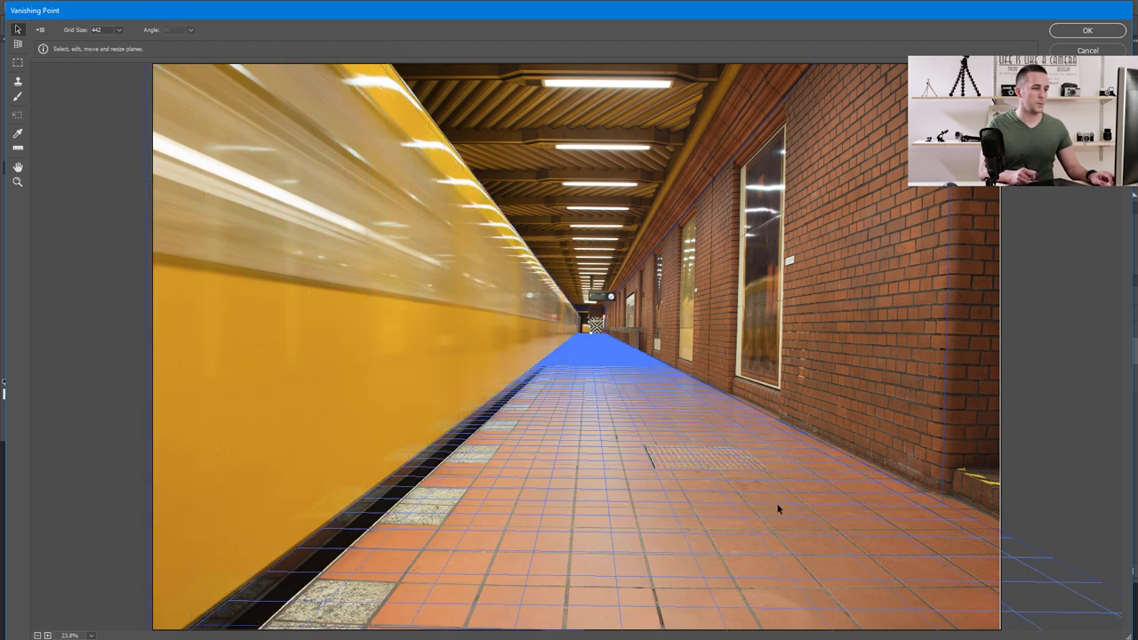
{"action": "left_click", "coordinate": [935, 319]}
{"action": "left_click_drag", "start_coordinate": [957, 212], "coordinate": [1002, 213]}
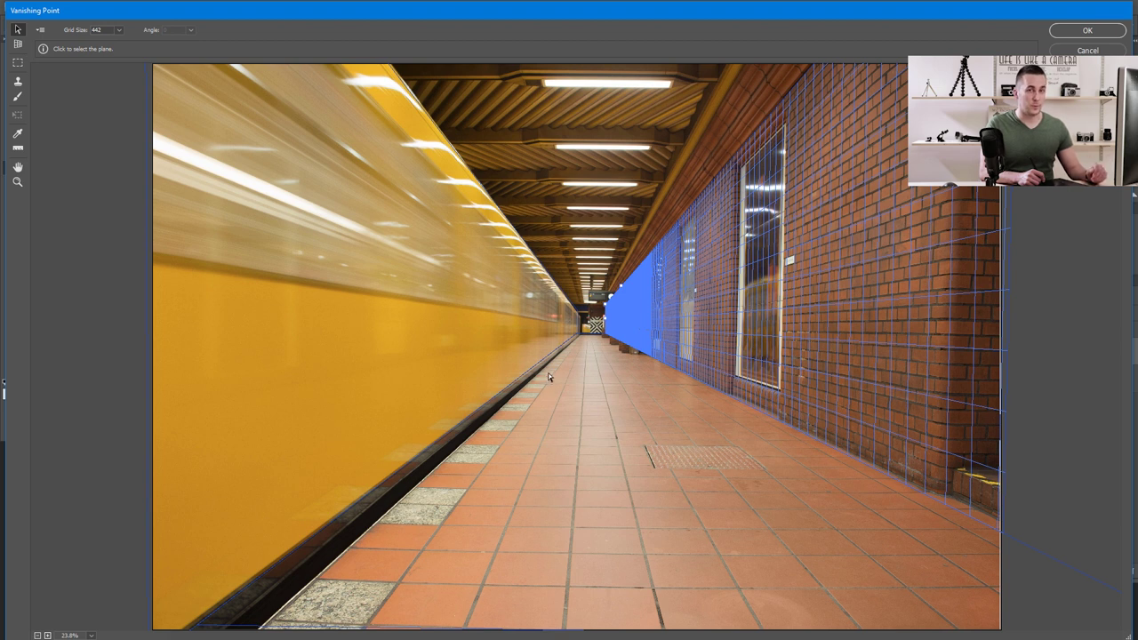
{"action": "left_click", "coordinate": [1088, 31]}
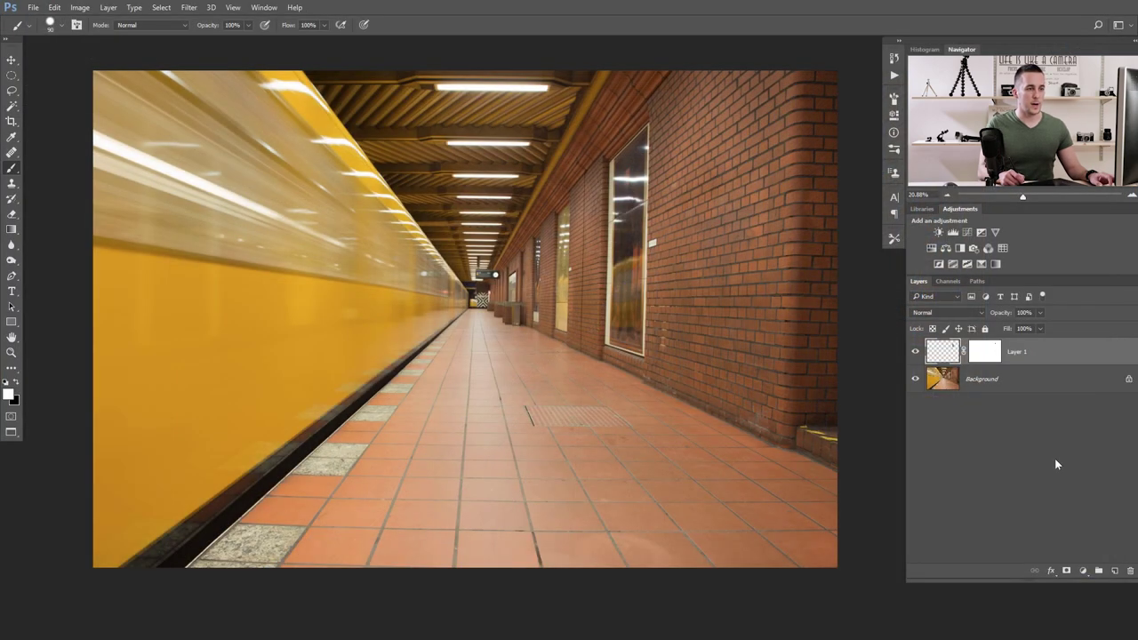
Add a new empty layer above Layer 1 and open the Vanishing Point filter on it.
{"action": "left_click", "coordinate": [1115, 571]}
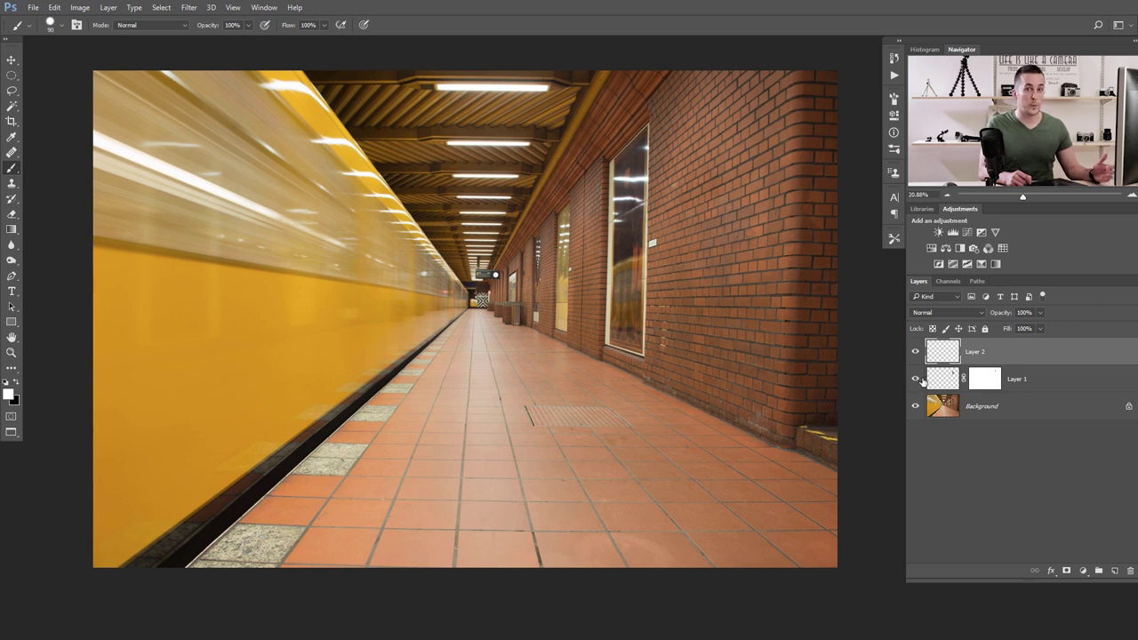
{"action": "left_click", "coordinate": [188, 8]}
{"action": "left_click", "coordinate": [213, 110]}
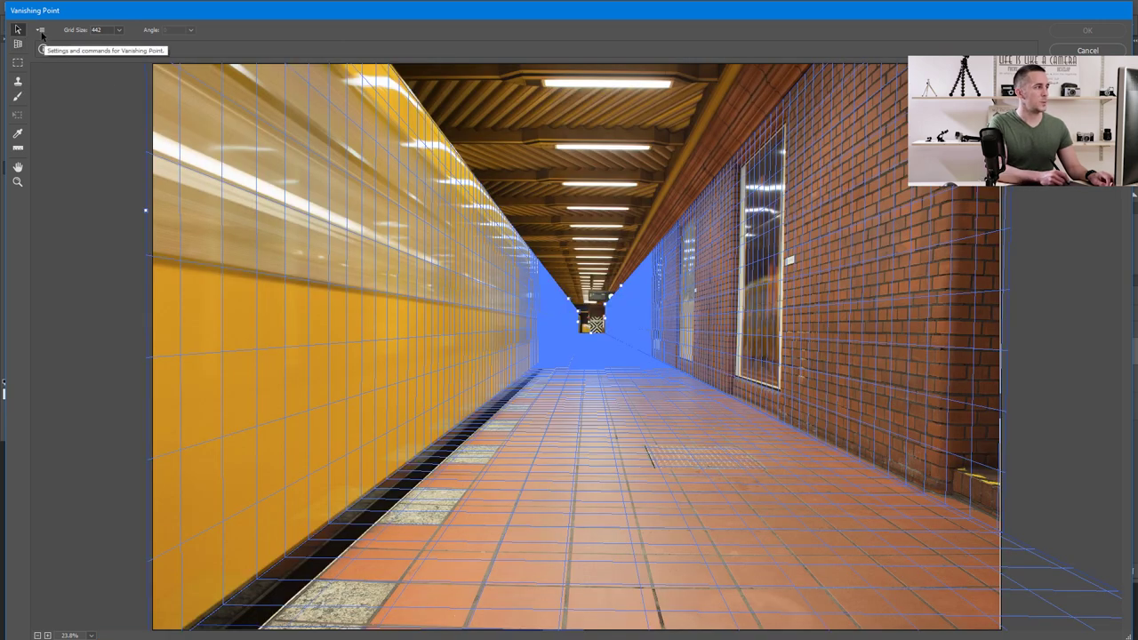
Render the perspective grids of all planes onto the empty layer and apply the filter.
{"action": "left_click", "coordinate": [40, 32]}
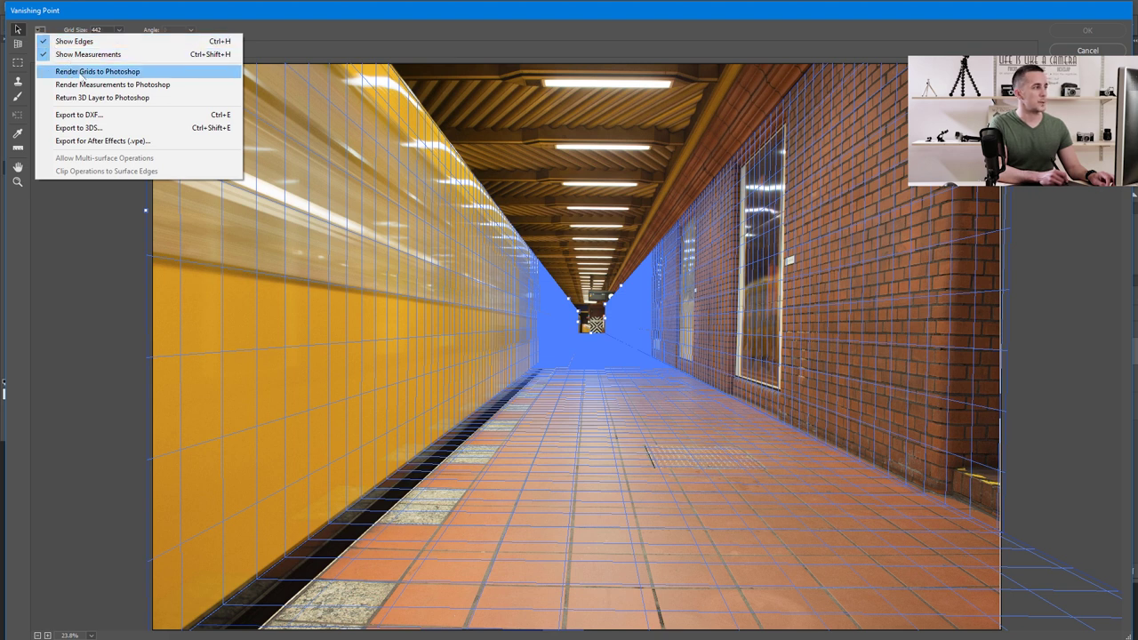
{"action": "left_click", "coordinate": [113, 72]}
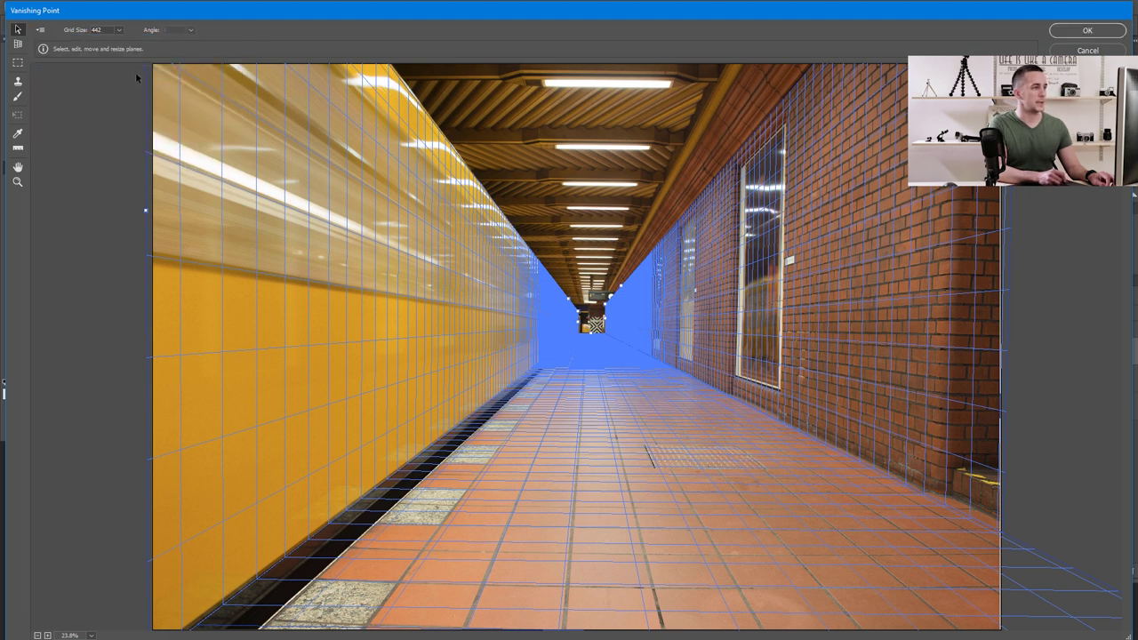
{"action": "left_click", "coordinate": [1067, 36]}
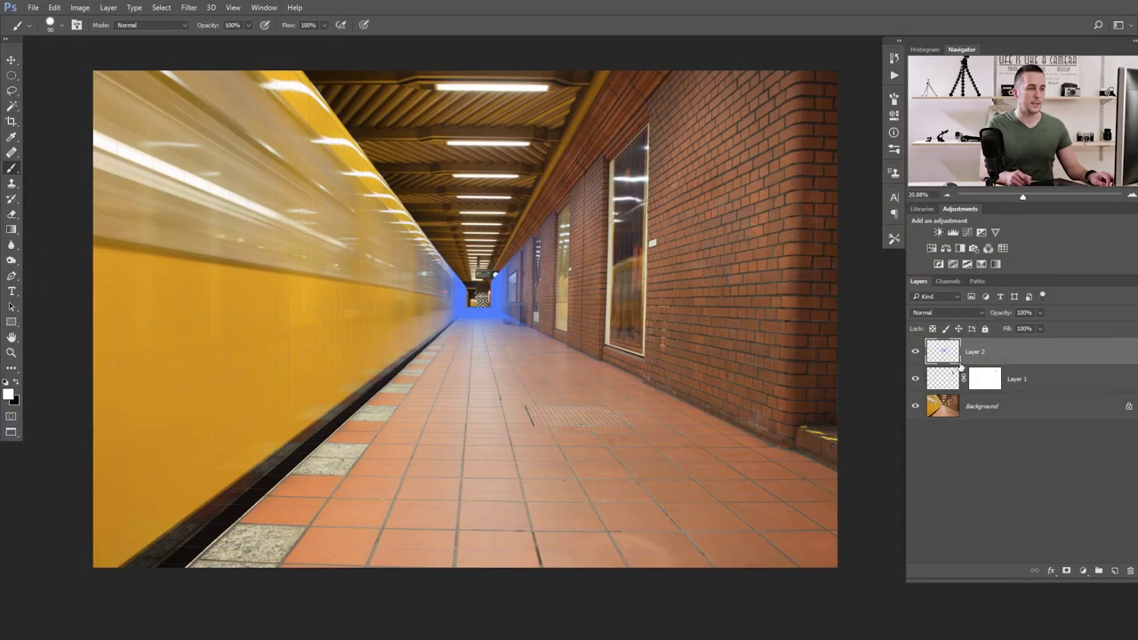
Add a new layer beneath the rendered grid layer and fill it with black.
{"action": "left_click", "coordinate": [1117, 573], "text": "ctrl"}
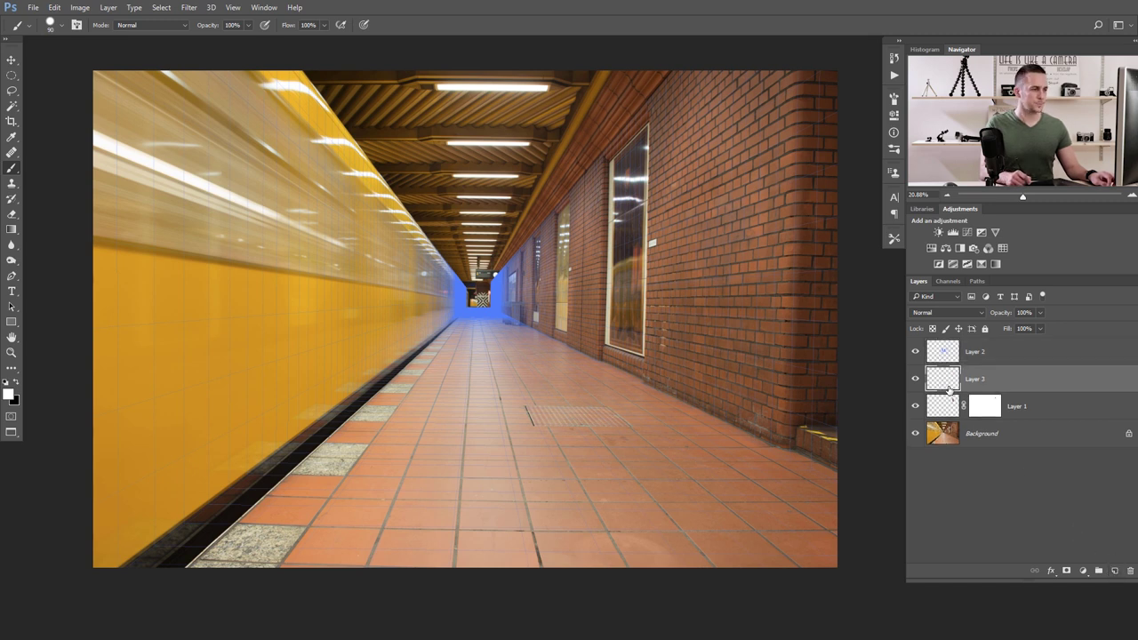
{"action": "key", "text": "ctrl+BackSpace"}
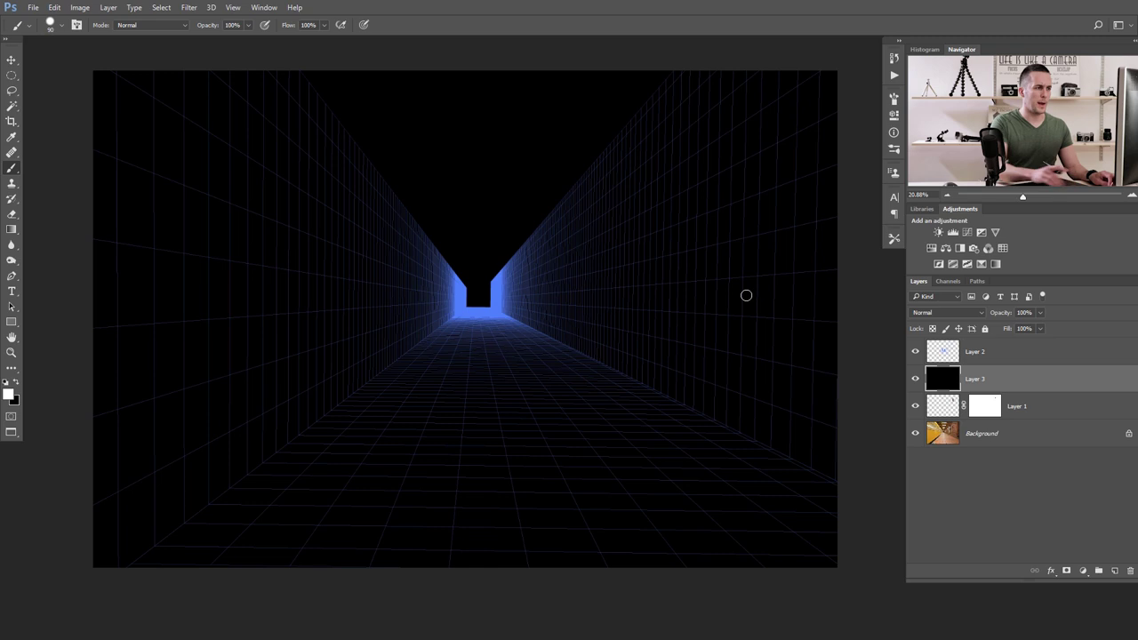
Recolor the grid layer green with a clipped Hue/Saturation adjustment: hue -129, saturation +100, lightness +4.
{"action": "left_click", "coordinate": [953, 356]}
{"action": "left_click", "coordinate": [1082, 571]}
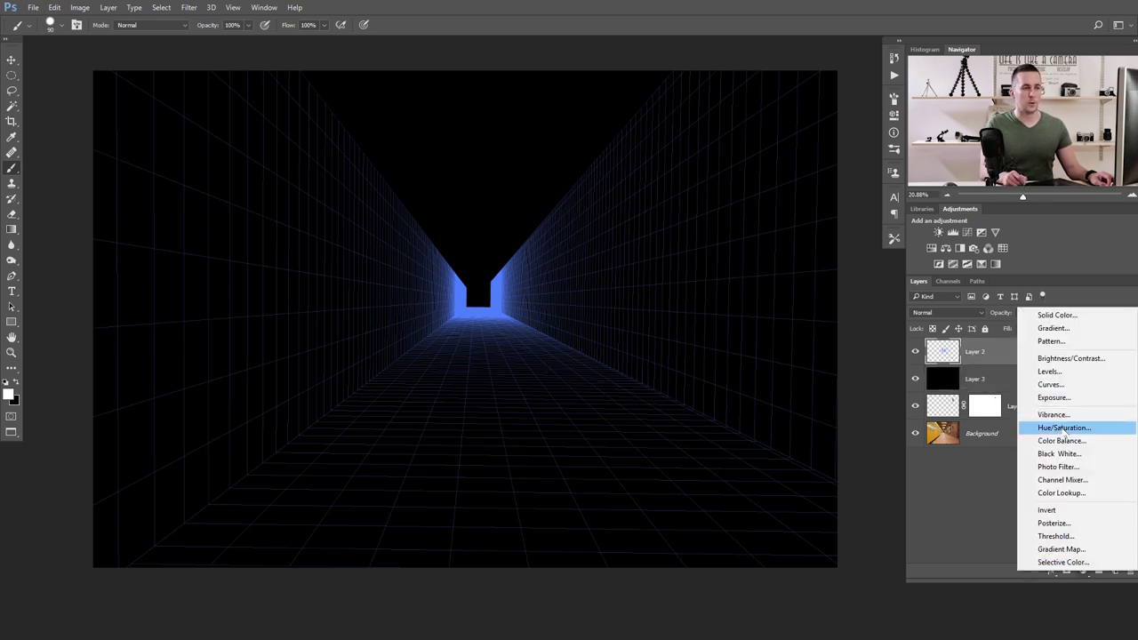
{"action": "left_click", "coordinate": [1063, 428]}
{"action": "left_click", "coordinate": [790, 398]}
{"action": "left_click_drag", "start_coordinate": [766, 168], "coordinate": [860, 191]}
{"action": "mouse_move", "coordinate": [766, 214]}
{"action": "left_mouse_down"}
{"action": "mouse_move", "coordinate": [747, 213]}
{"action": "mouse_move", "coordinate": [873, 220]}
{"action": "mouse_move", "coordinate": [710, 217]}
{"action": "mouse_move", "coordinate": [810, 220]}
{"action": "mouse_move", "coordinate": [770, 217]}
{"action": "left_mouse_up"}
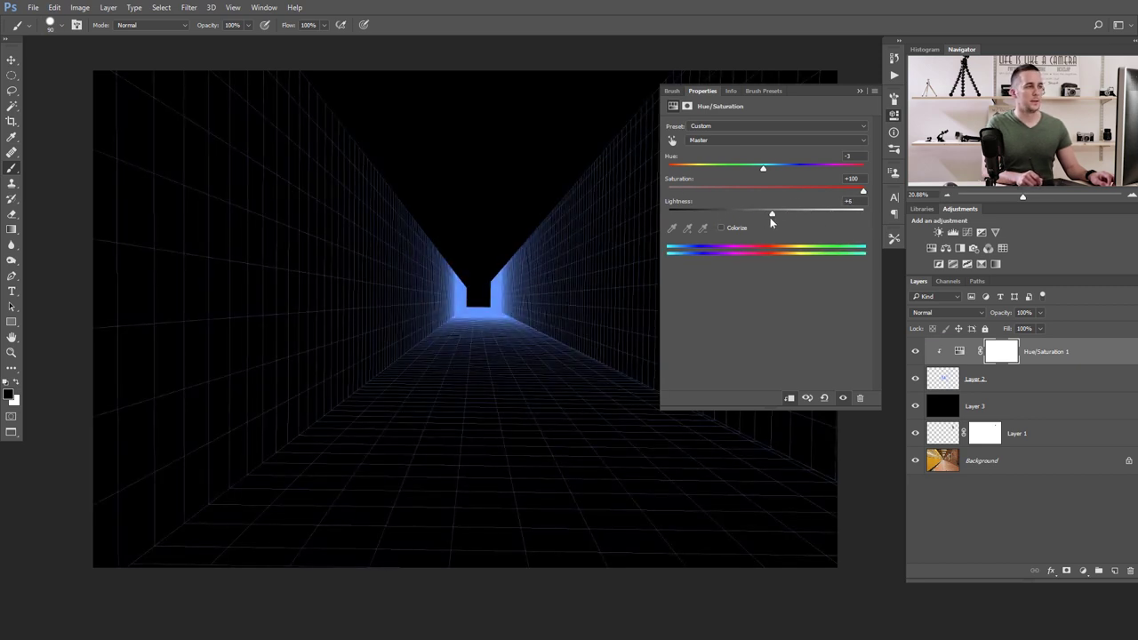
{"action": "left_click_drag", "start_coordinate": [758, 167], "coordinate": [703, 168]}
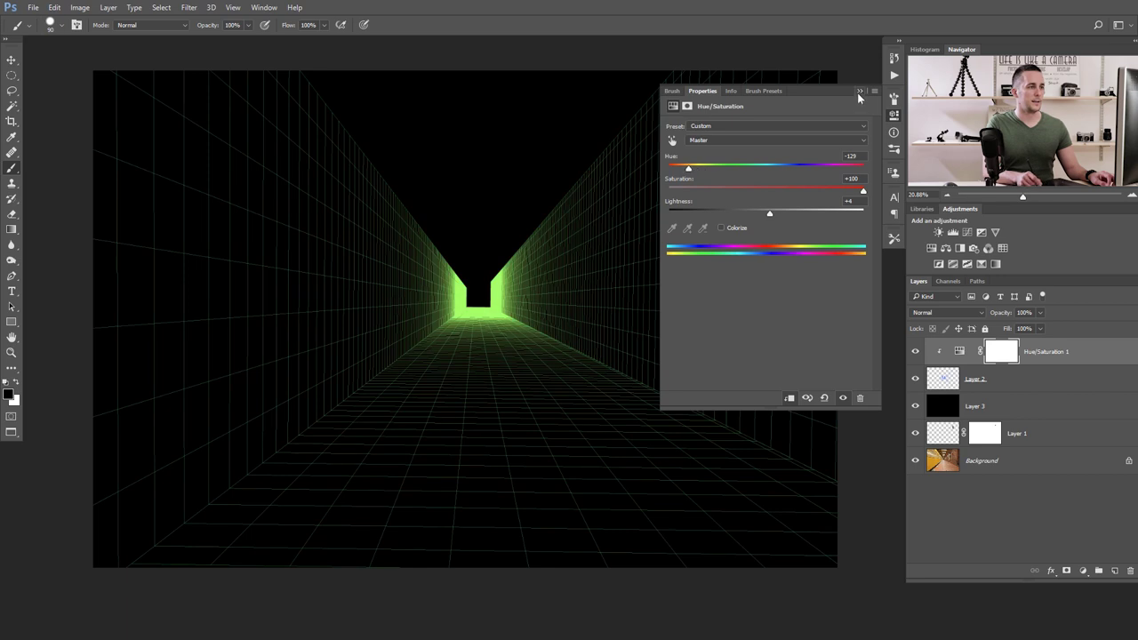
{"action": "left_click", "coordinate": [859, 91]}
Delete the Hue/Saturation adjustment, the grid layer and the black layer.
{"action": "left_click", "coordinate": [944, 384]}
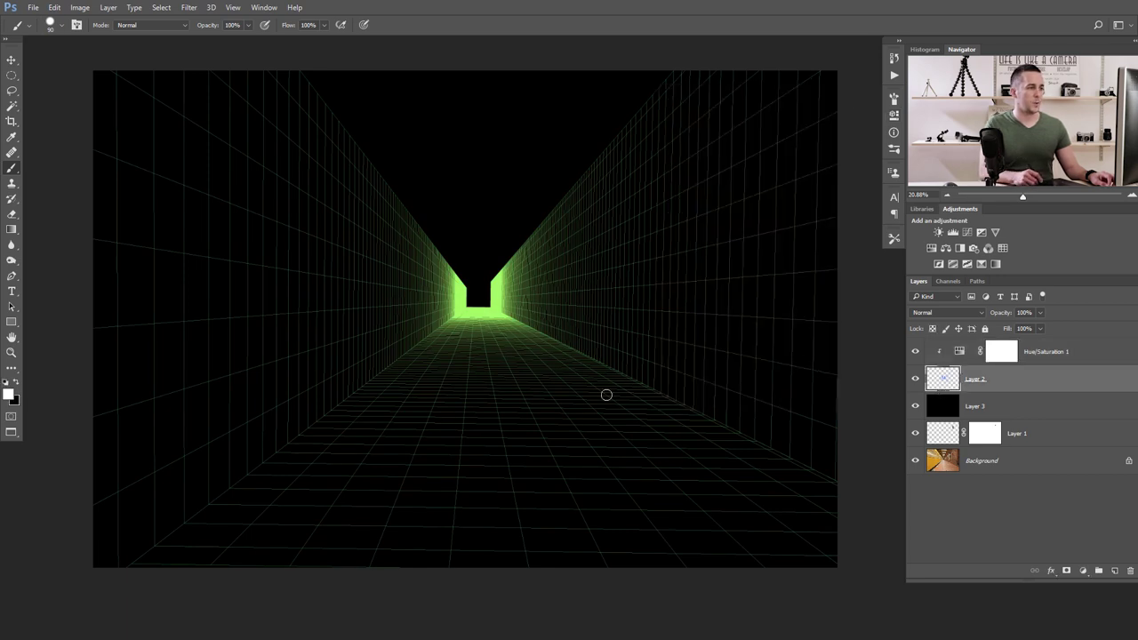
{"action": "left_click", "coordinate": [956, 353], "text": "shift"}
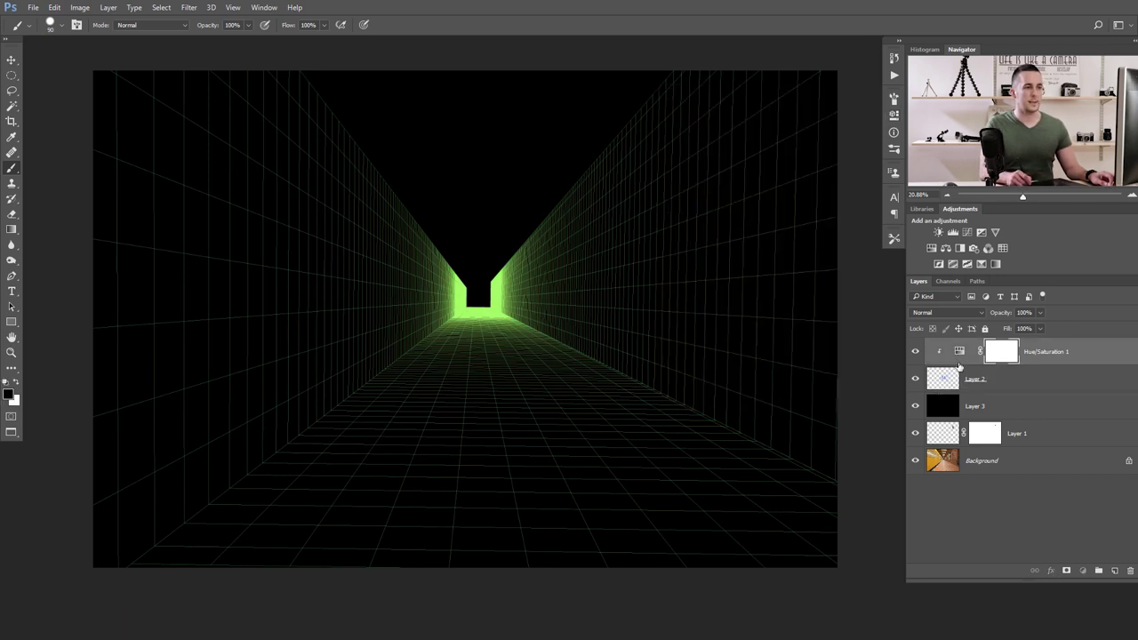
{"action": "left_click", "coordinate": [944, 407], "text": "shift"}
{"action": "key", "text": "Delete"}
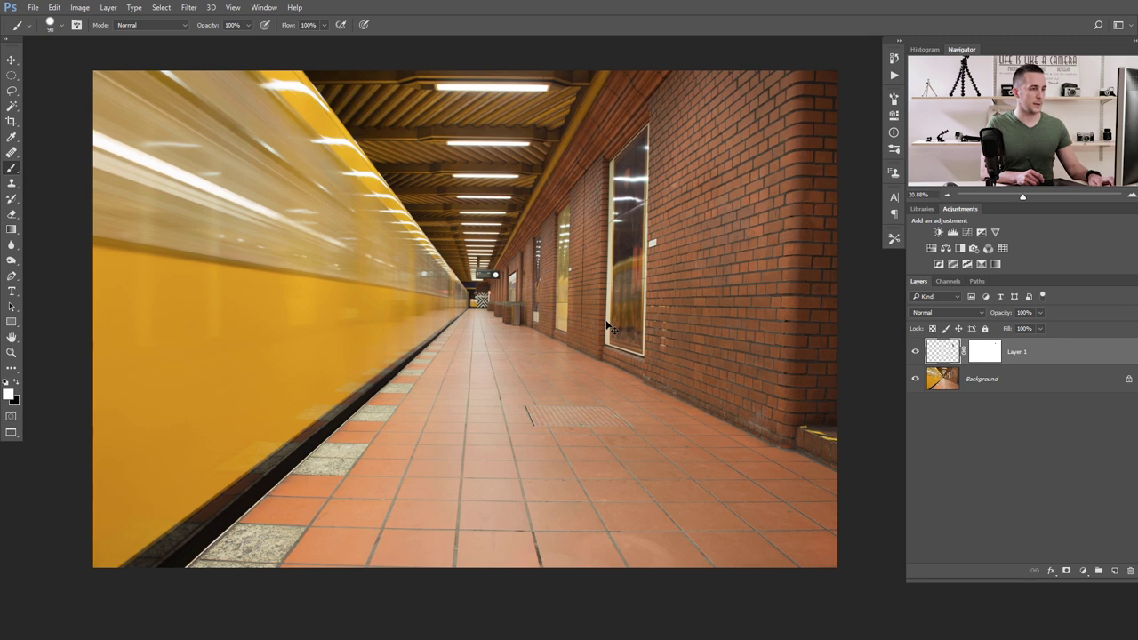
Paste the "behind the walls..." lettering as a layer and add an empty layer above it.
{"action": "key", "text": "ctrl+v"}
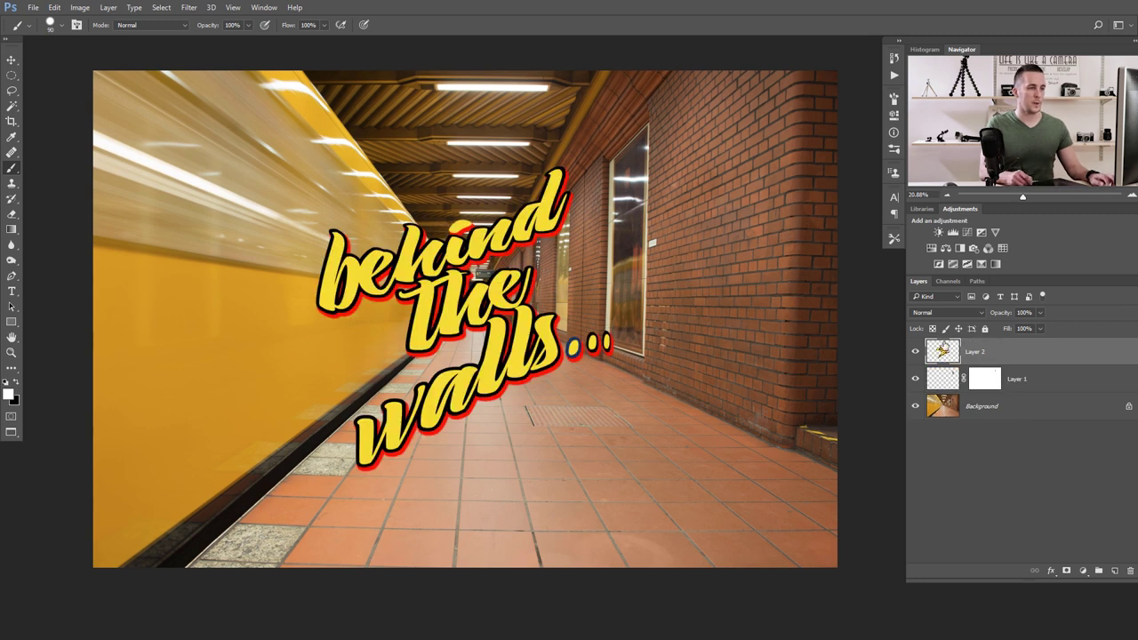
{"action": "left_click", "coordinate": [1116, 571]}
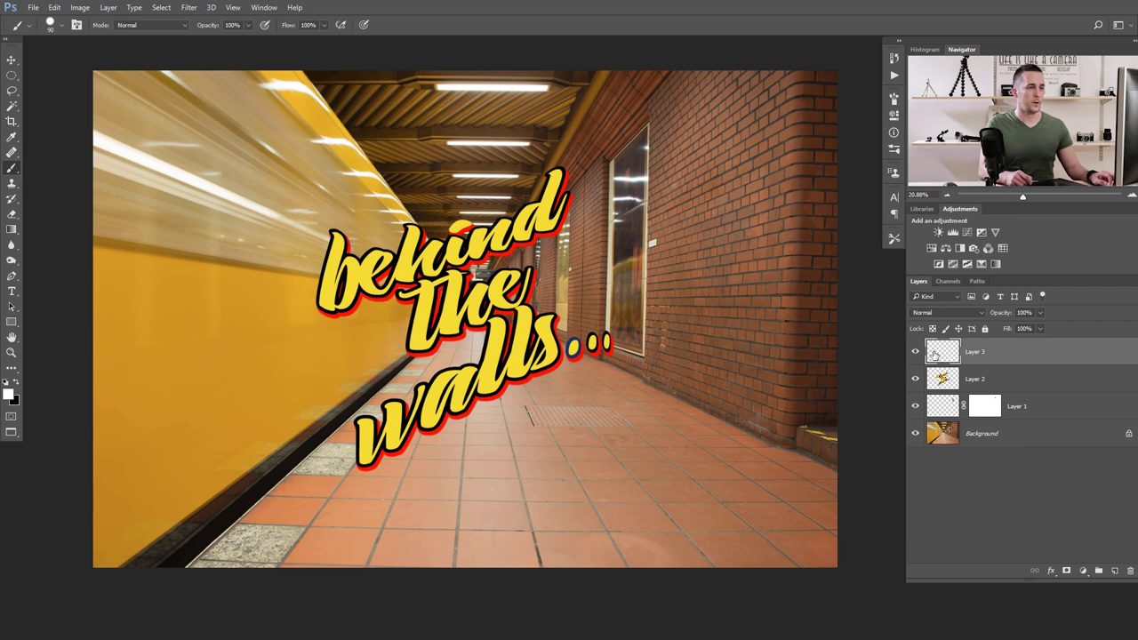
Select the lettering from its layer's outline, copy it, deselect and hide that layer.
{"action": "left_click", "coordinate": [941, 379]}
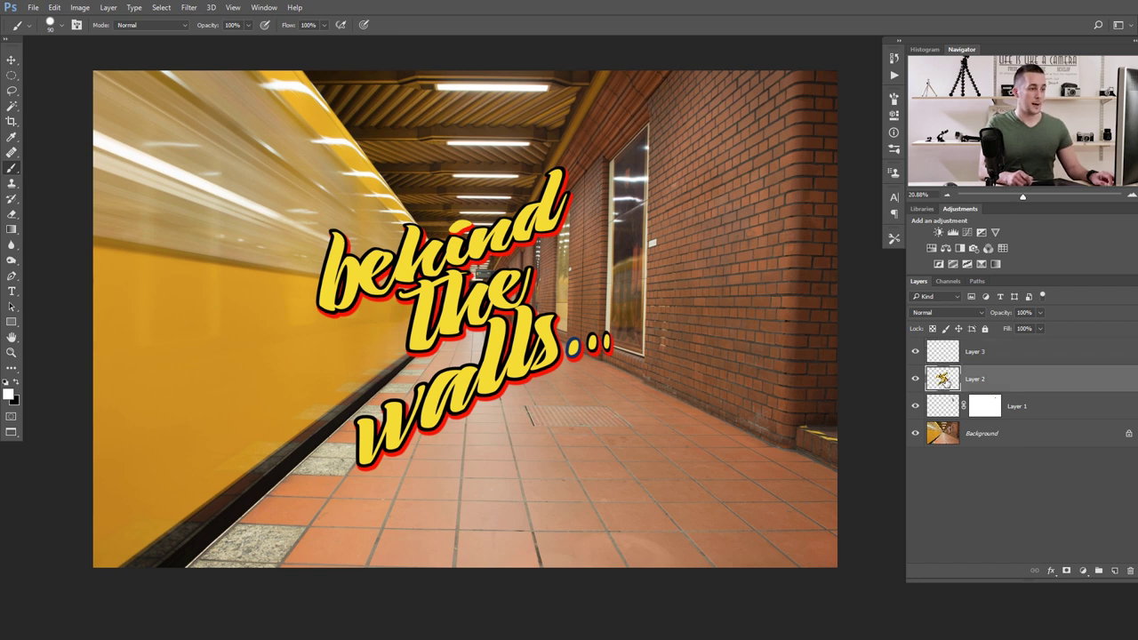
{"action": "left_click", "coordinate": [944, 383], "text": "ctrl"}
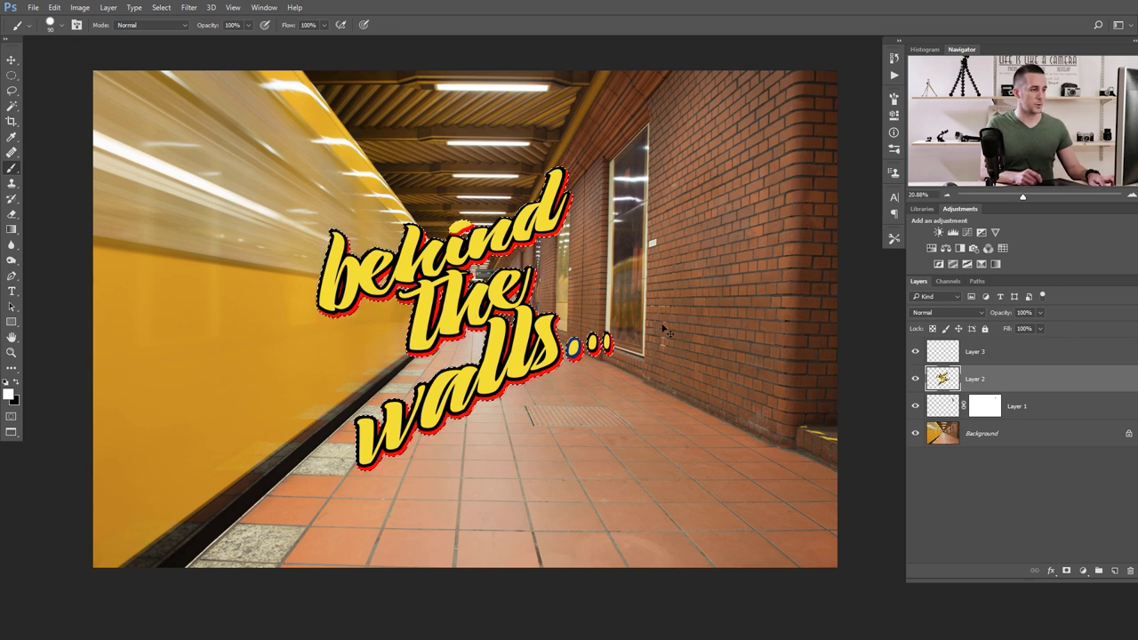
{"action": "key", "text": "ctrl+d"}
{"action": "left_click", "coordinate": [916, 380]}
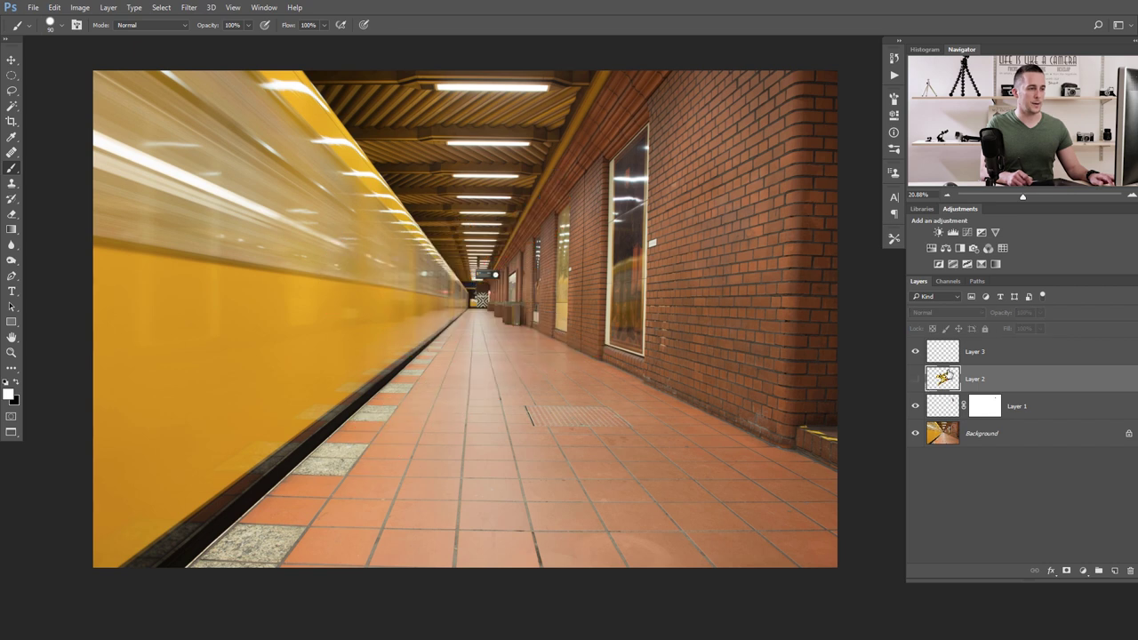
Open the Vanishing Point filter on the empty Layer 3 and paste the copied lettering into it.
{"action": "left_click", "coordinate": [941, 356]}
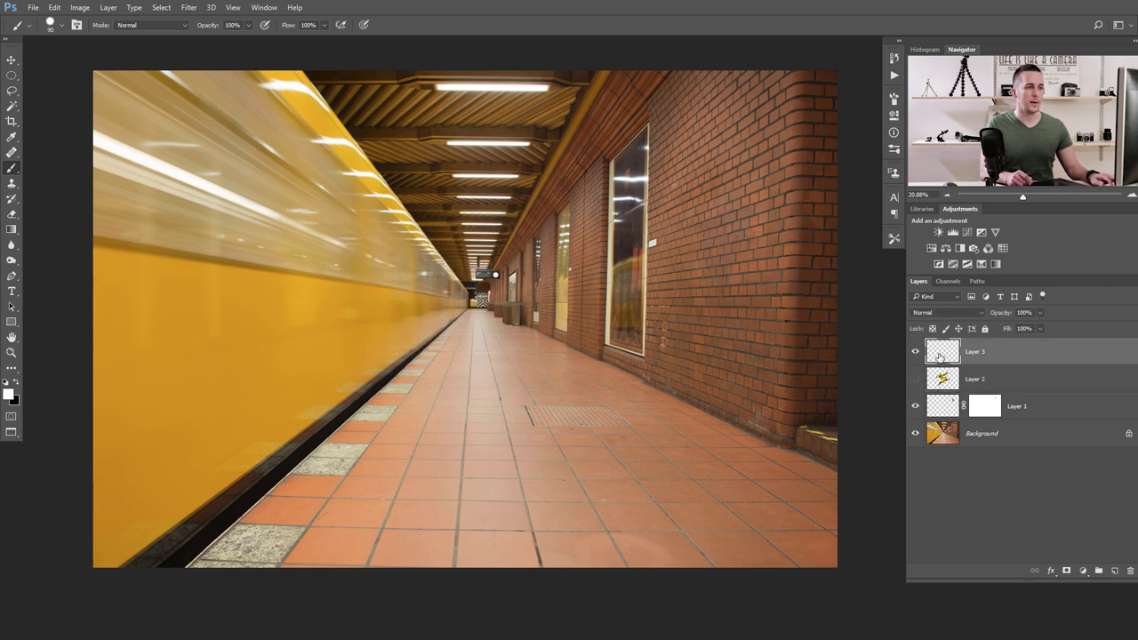
{"action": "left_click", "coordinate": [188, 7]}
{"action": "left_click", "coordinate": [267, 110]}
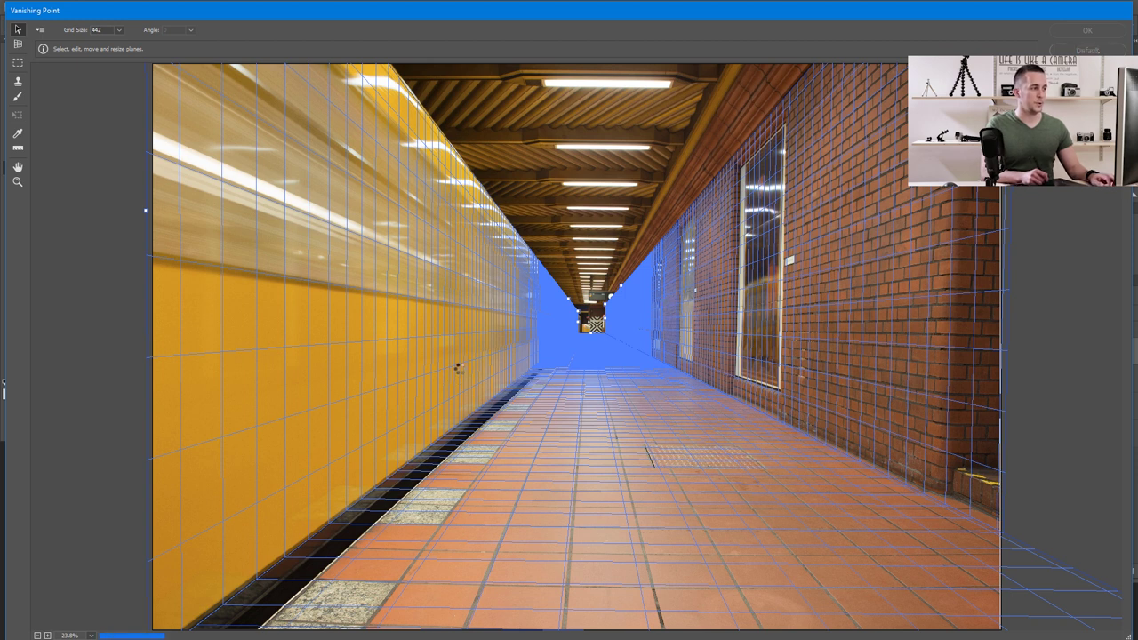
{"action": "key", "text": "ctrl+v"}
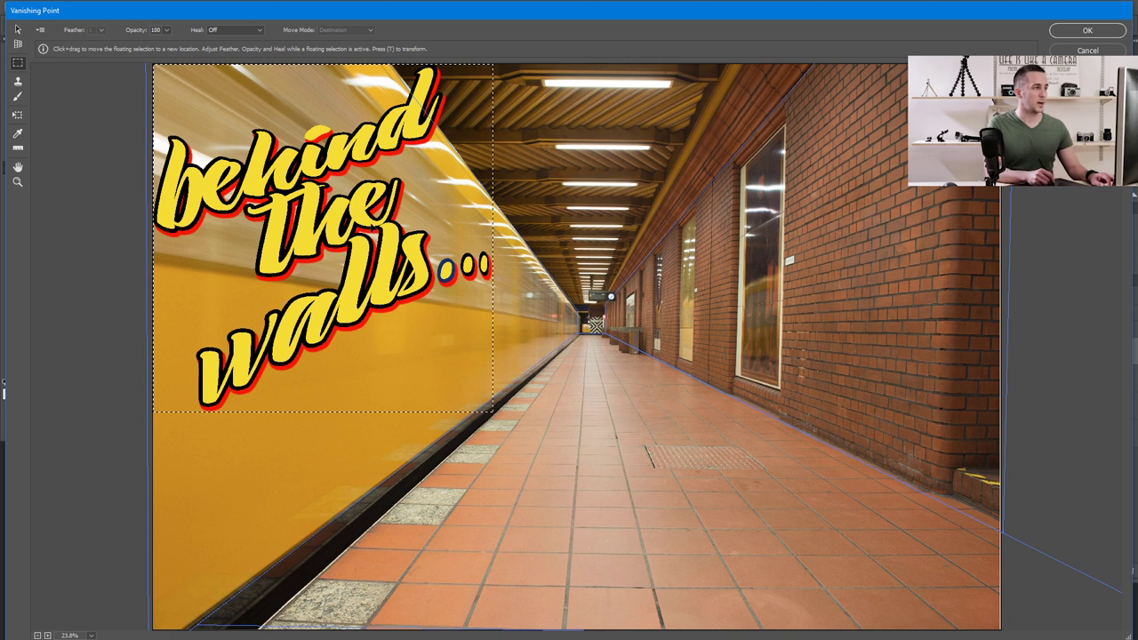
Scale down the pasted lettering, place it on the brick wall plane beyond the large framed panel, and apply the filter.
{"action": "key", "text": "t"}
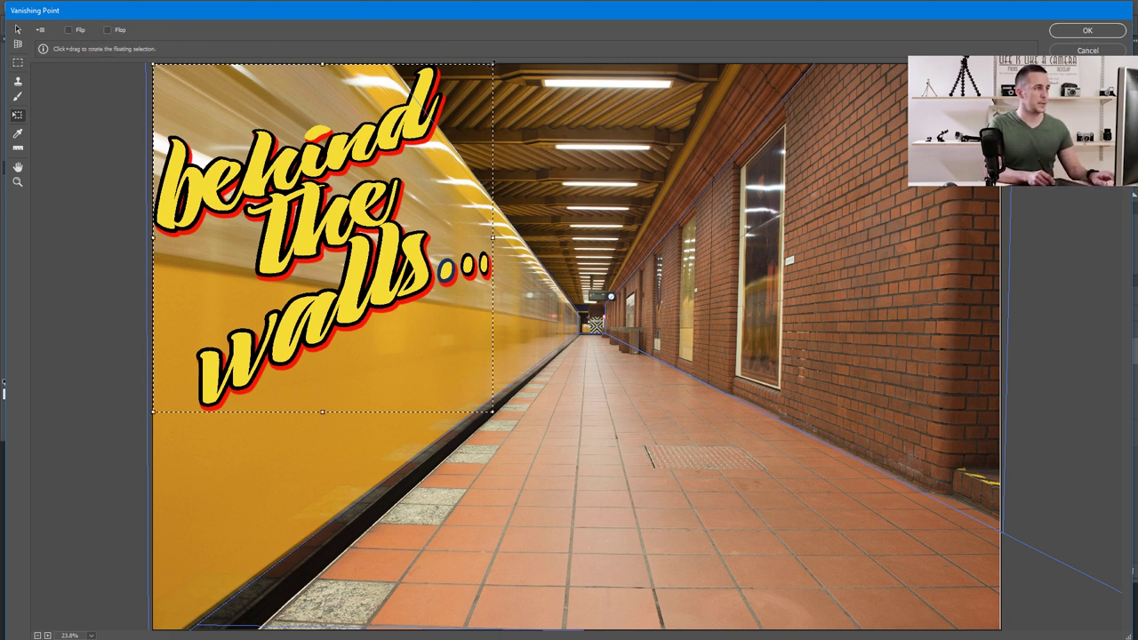
{"action": "left_click_drag", "start_coordinate": [493, 64], "coordinate": [266, 317]}
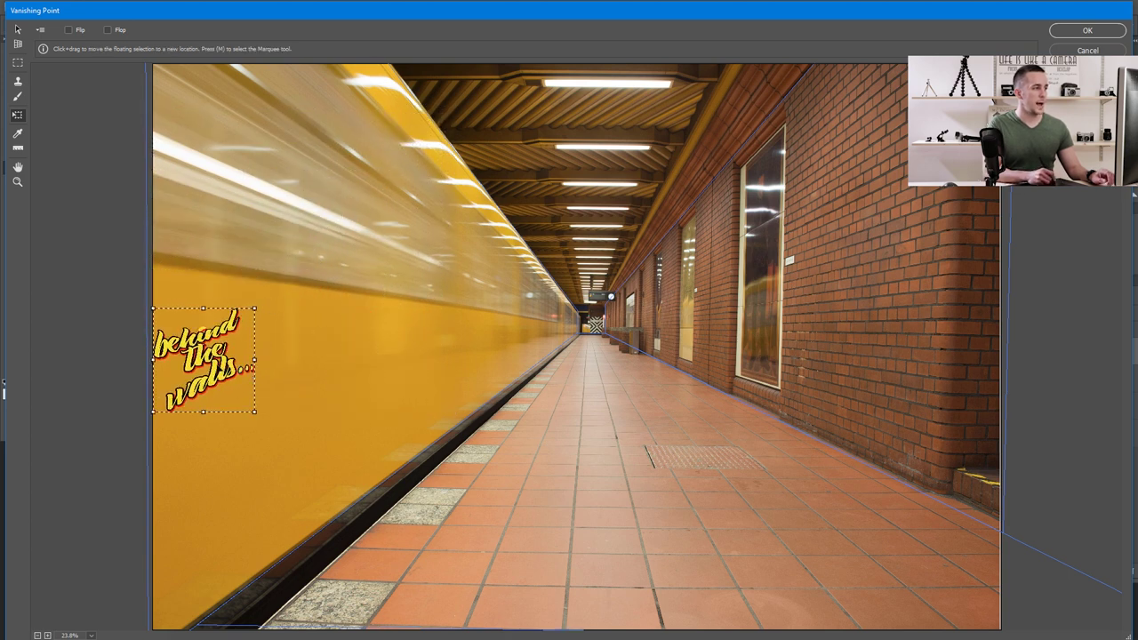
{"action": "left_click_drag", "start_coordinate": [215, 369], "coordinate": [886, 274]}
{"action": "left_click_drag", "start_coordinate": [886, 129], "coordinate": [828, 242]}
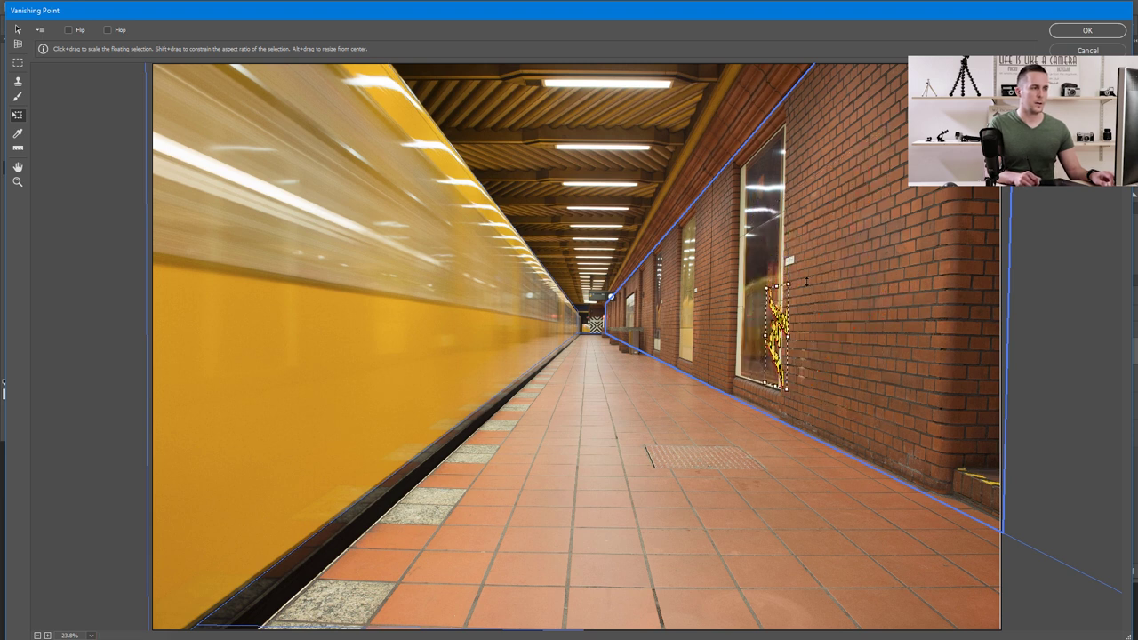
{"action": "left_click_drag", "start_coordinate": [781, 302], "coordinate": [869, 278]}
{"action": "left_click_drag", "start_coordinate": [861, 270], "coordinate": [879, 240]}
{"action": "left_click", "coordinate": [1076, 36]}
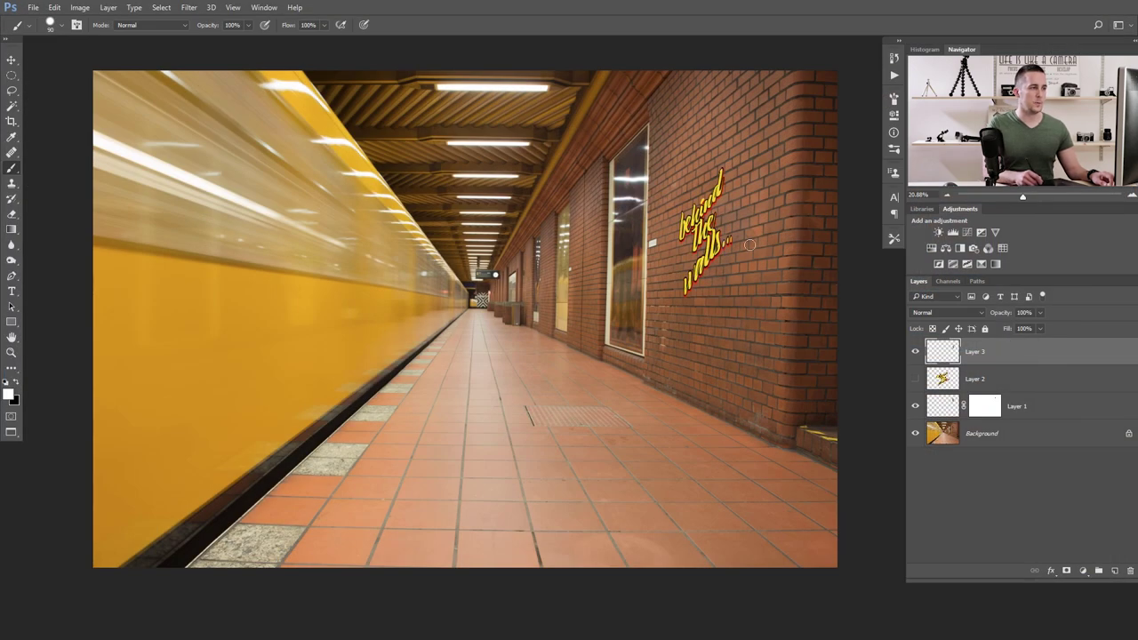
Compare the wall with and without the lettering, try Linear Burn, and set the lettering layer to Overlay at 100% opacity.
{"action": "left_click", "coordinate": [915, 351]}
{"action": "left_click", "coordinate": [915, 351]}
{"action": "left_click", "coordinate": [967, 317]}
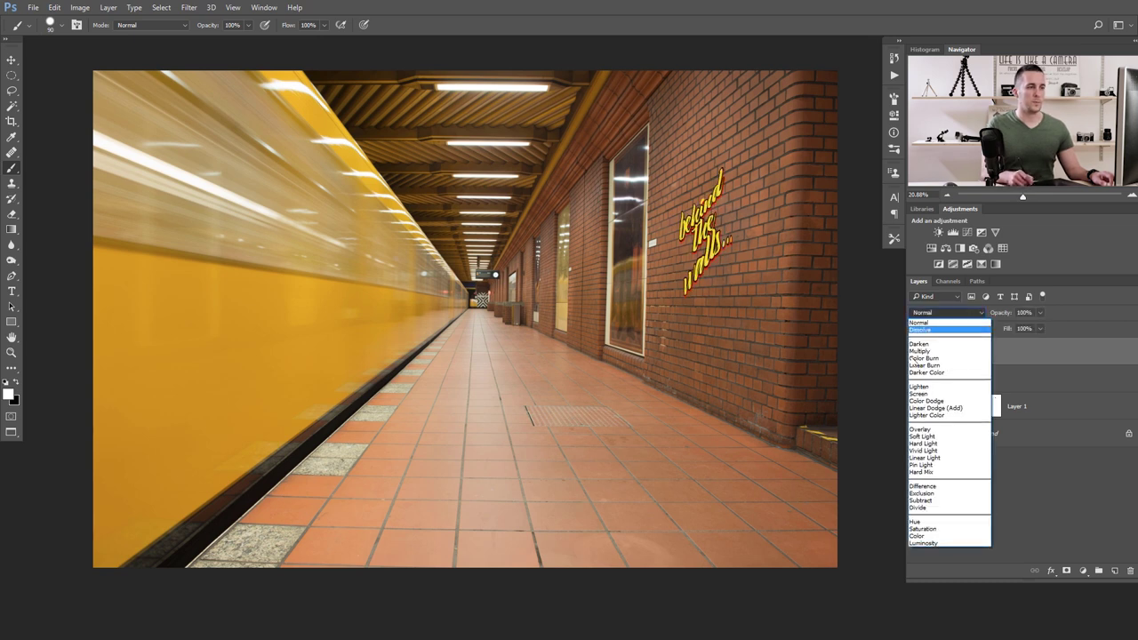
{"action": "left_click", "coordinate": [942, 368]}
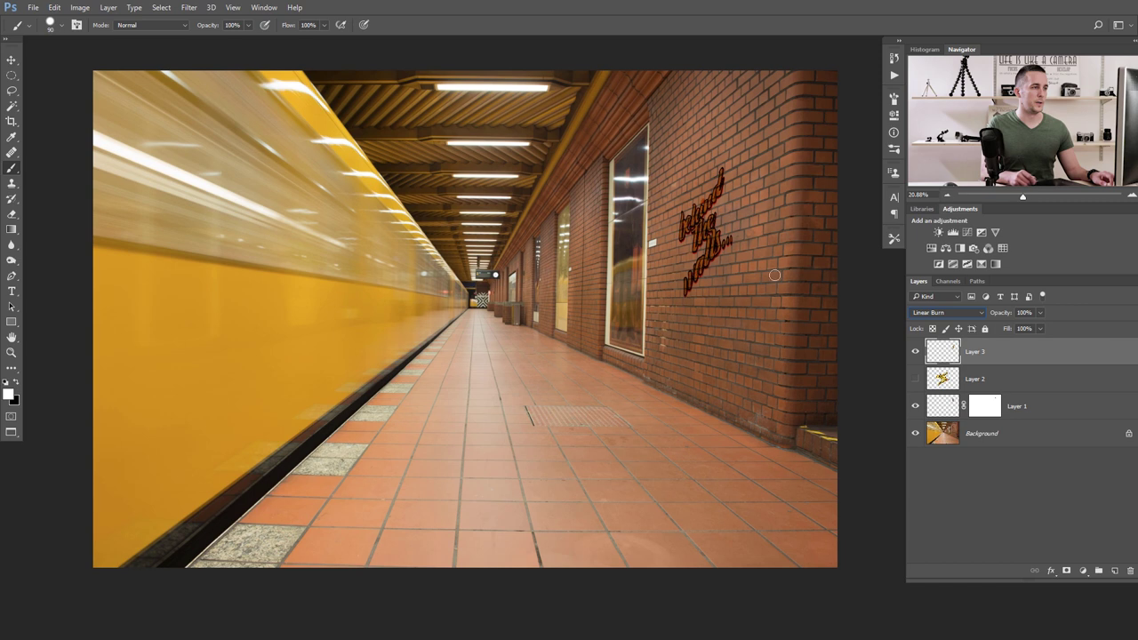
{"action": "left_click", "coordinate": [953, 313]}
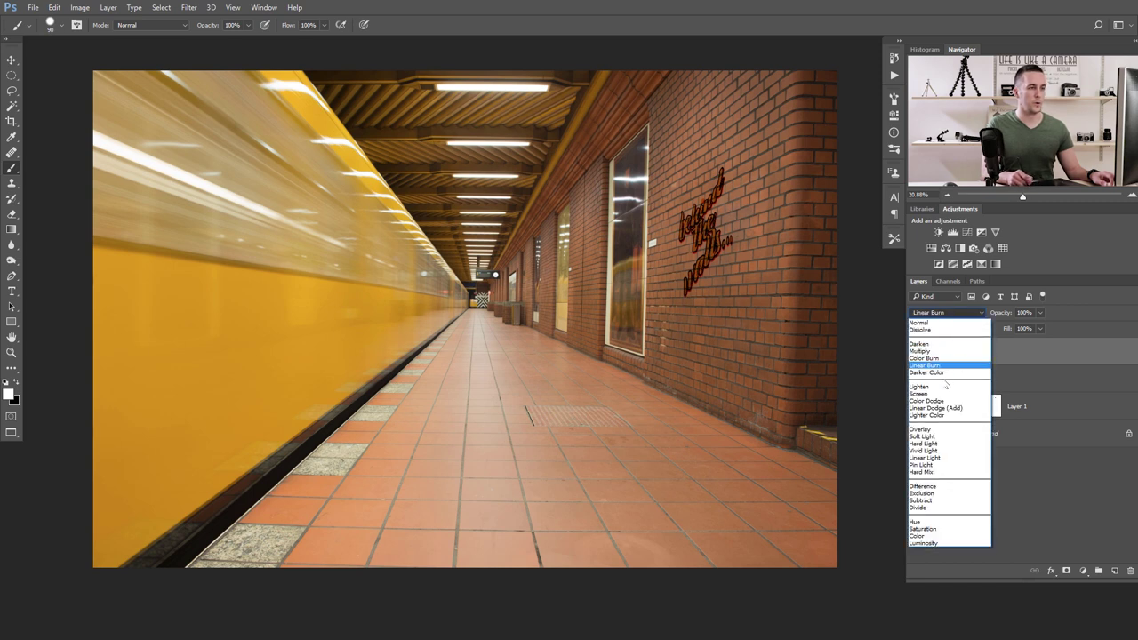
{"action": "left_click", "coordinate": [929, 430]}
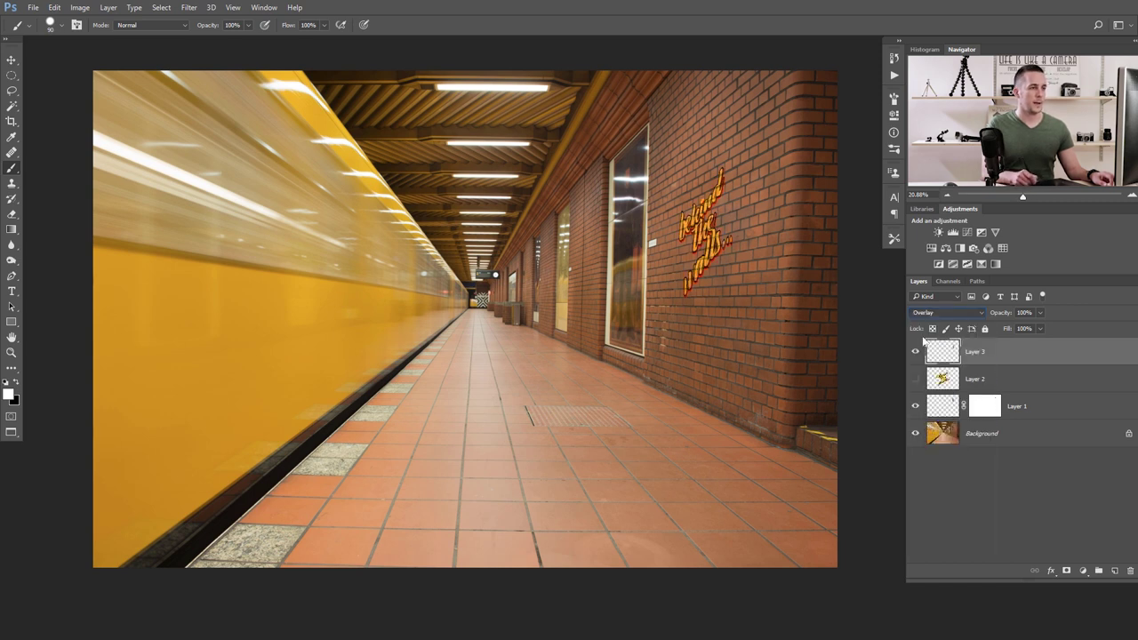
{"action": "left_click_drag", "start_coordinate": [1005, 315], "coordinate": [1028, 309]}
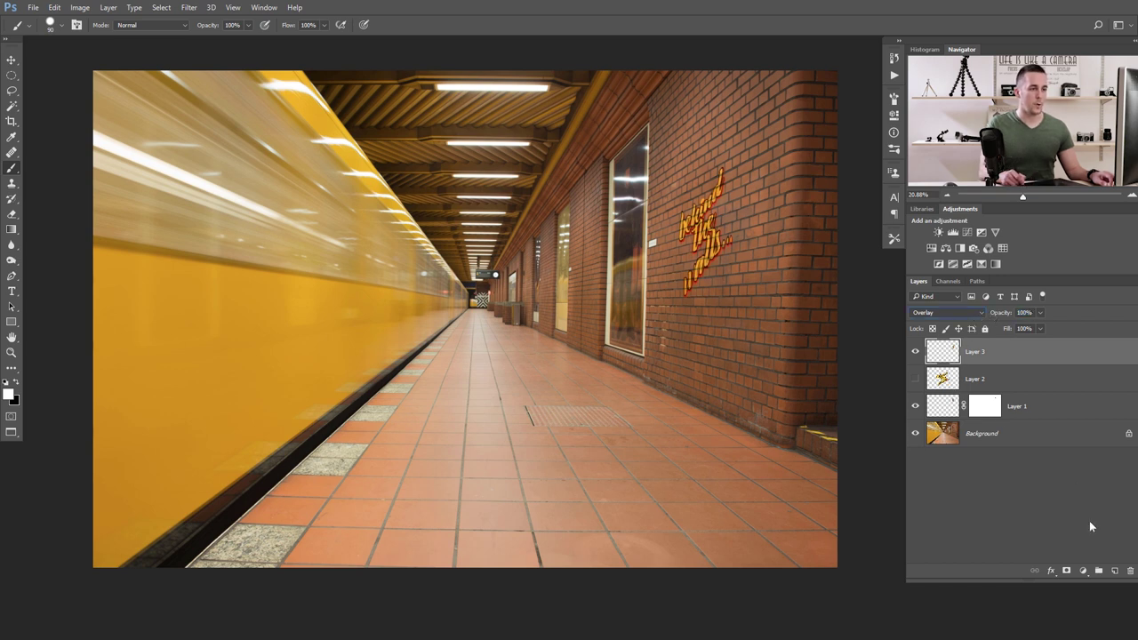
Add an empty layer on top, open Vanishing Point on it, and marquee-select the floor grate on the floor plane.
{"action": "left_click", "coordinate": [1116, 571]}
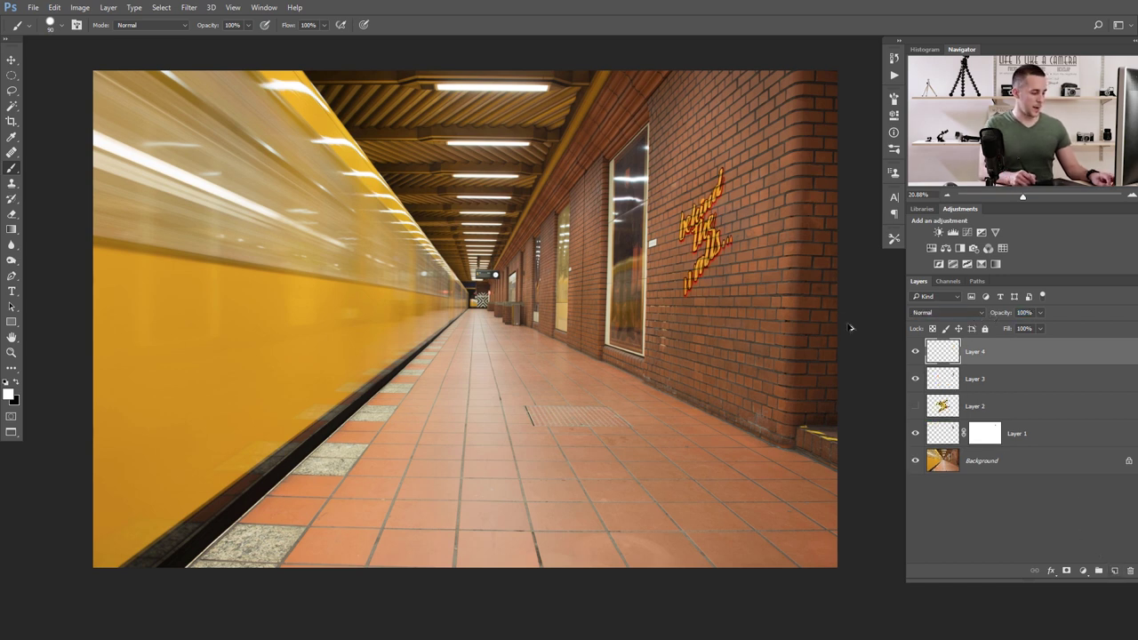
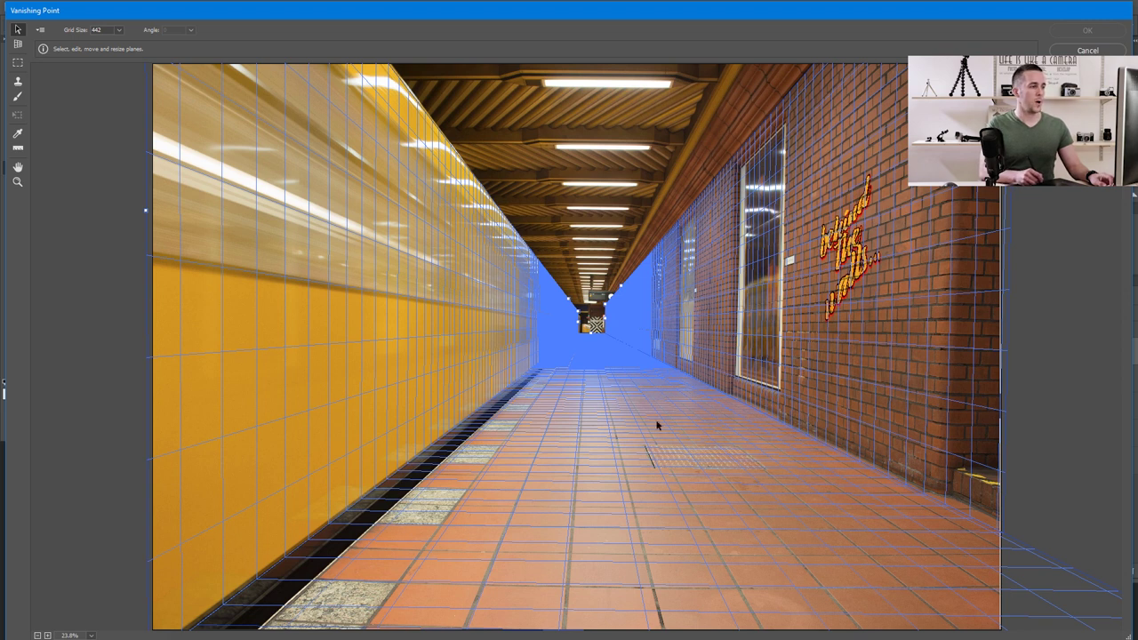
{"action": "left_click", "coordinate": [19, 68]}
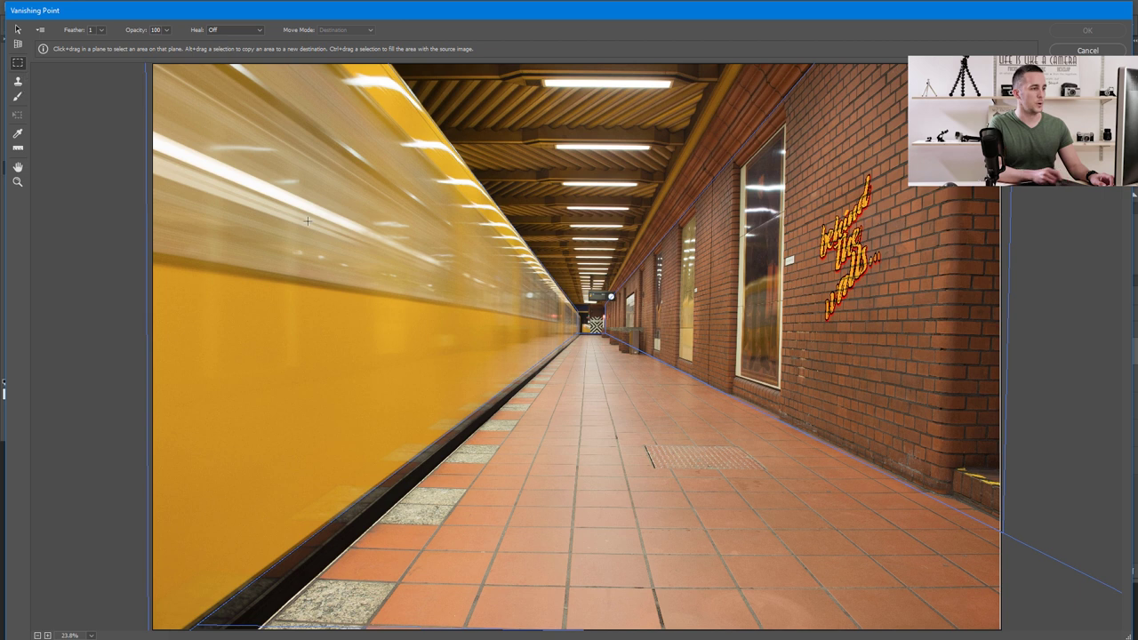
{"action": "left_click_drag", "start_coordinate": [636, 439], "coordinate": [781, 476]}
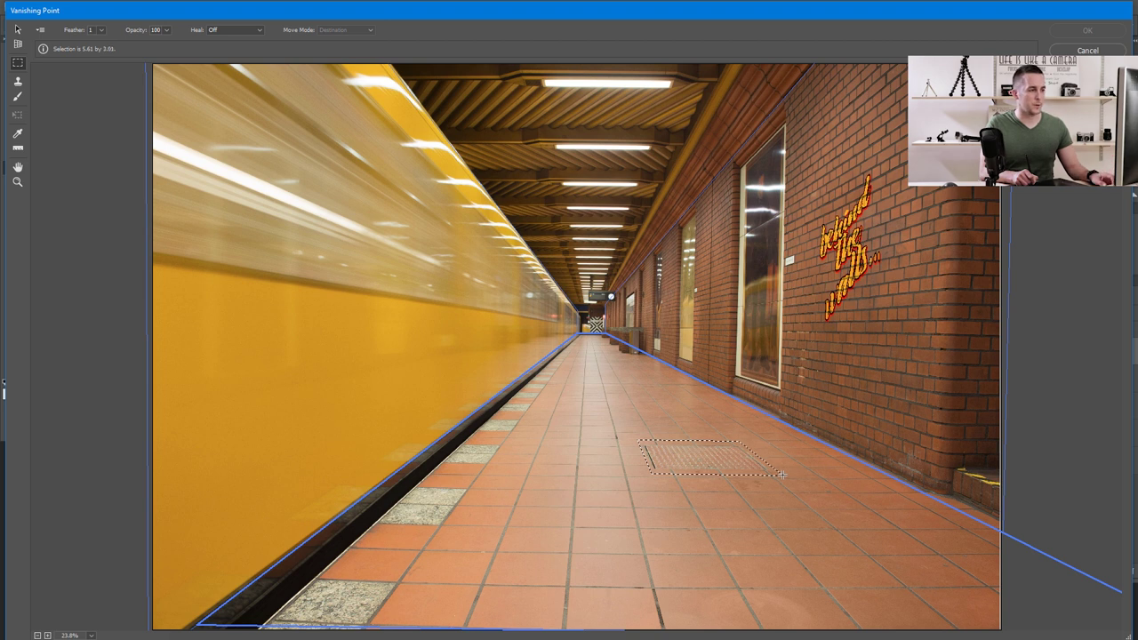
{"action": "left_click_drag", "start_coordinate": [782, 475], "coordinate": [787, 476]}
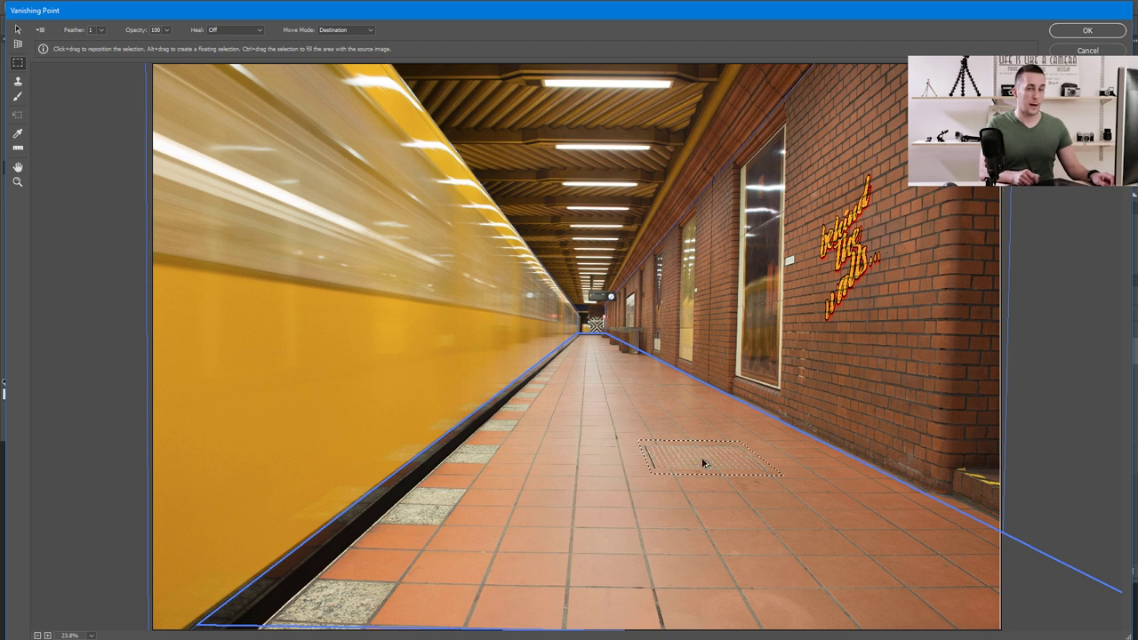
Try placing a copy of the selected floor grate farther down the platform and undo it.
{"action": "left_click_drag", "start_coordinate": [702, 462], "coordinate": [674, 422]}
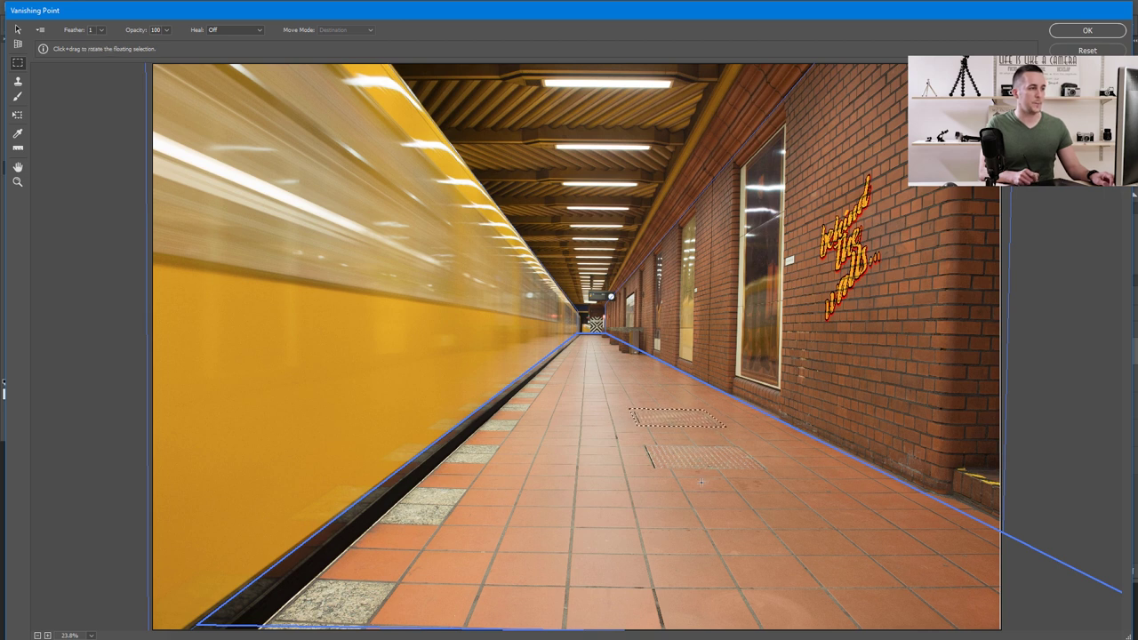
{"action": "key", "text": "ctrl+z"}
With Heal set to On, place one copy of the floor grate farther down the platform and another beside the original, and apply the filter.
{"action": "left_click", "coordinate": [218, 31]}
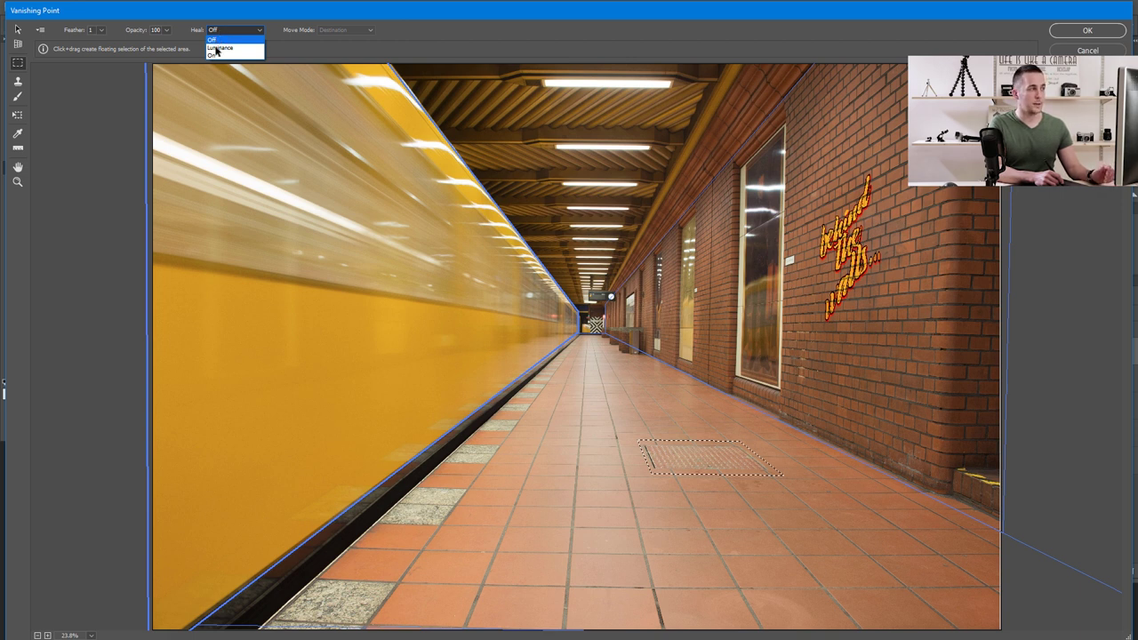
{"action": "left_click", "coordinate": [213, 56]}
{"action": "key", "text": "alt"}
{"action": "left_click_drag", "start_coordinate": [692, 451], "coordinate": [641, 380]}
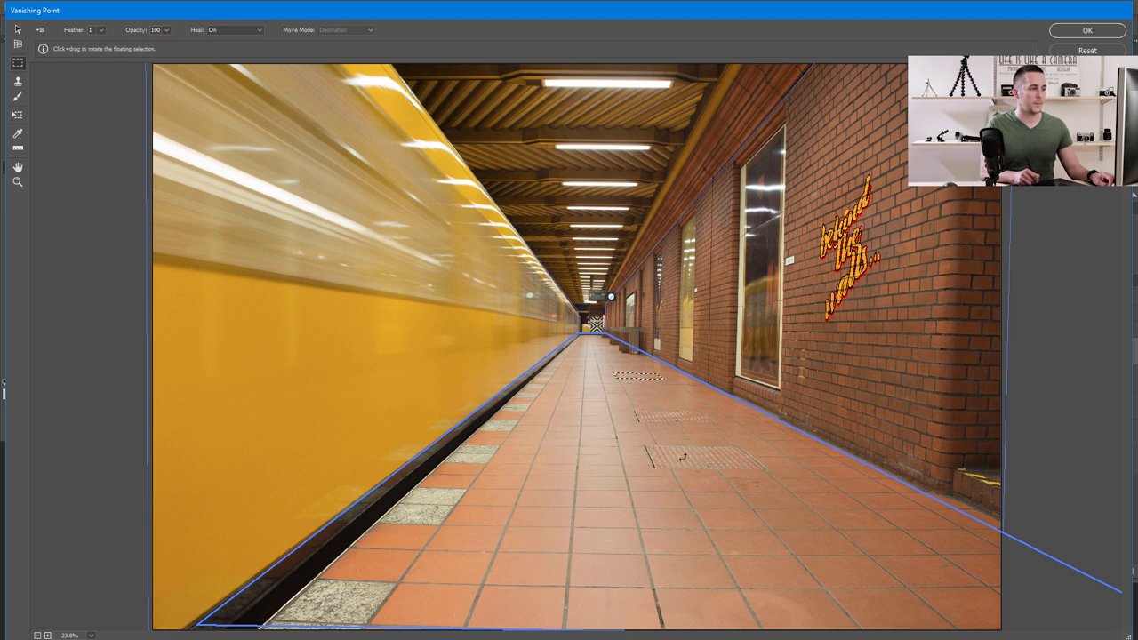
{"action": "mouse_move", "coordinate": [636, 377]}
{"action": "left_mouse_down"}
{"action": "mouse_move", "coordinate": [580, 460]}
{"action": "mouse_move", "coordinate": [575, 448]}
{"action": "left_mouse_up"}
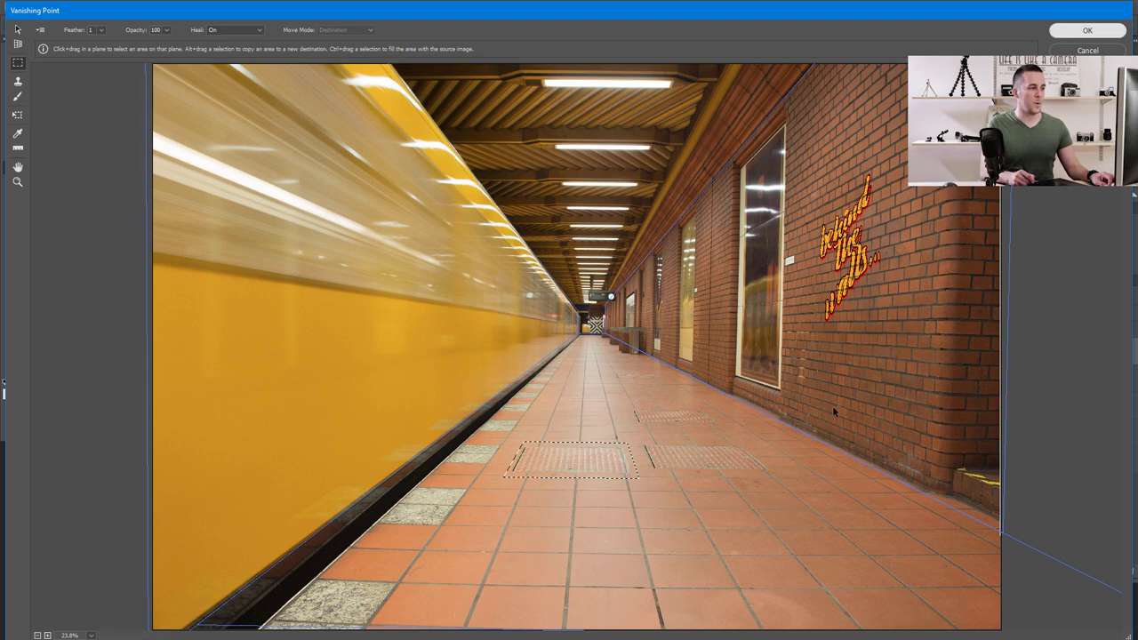
{"action": "key", "text": "Return"}
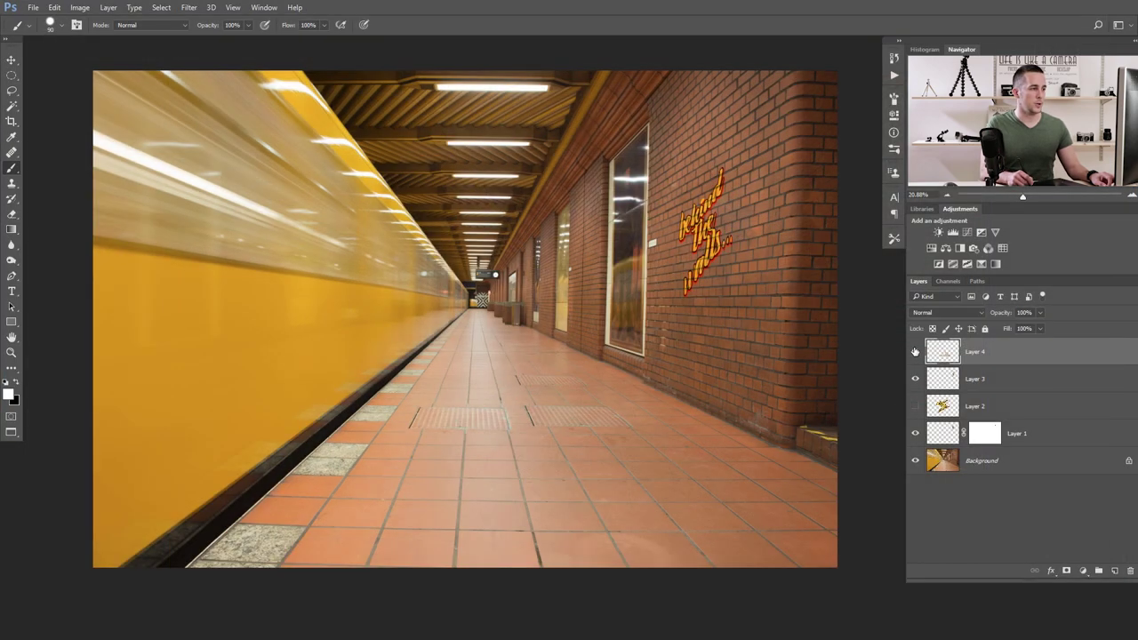
Add a layer mask to the copied-grates layer and paint black along the near copy's edges to blend it into the floor tiles.
{"action": "left_click_drag", "start_coordinate": [463, 433], "coordinate": [561, 444]}
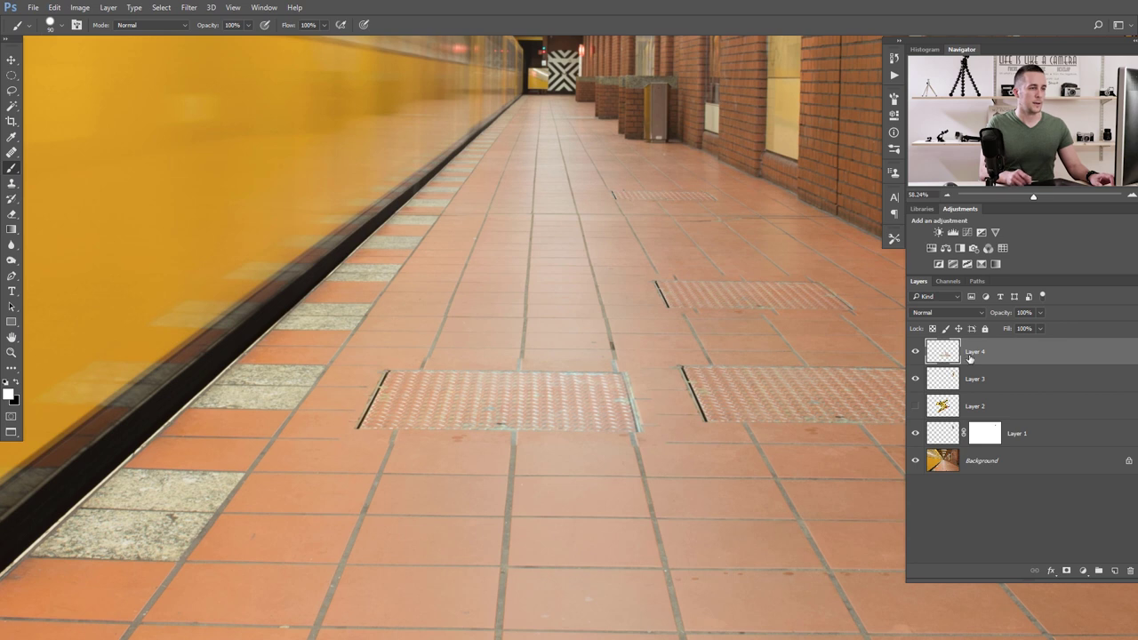
{"action": "left_click", "coordinate": [1069, 570]}
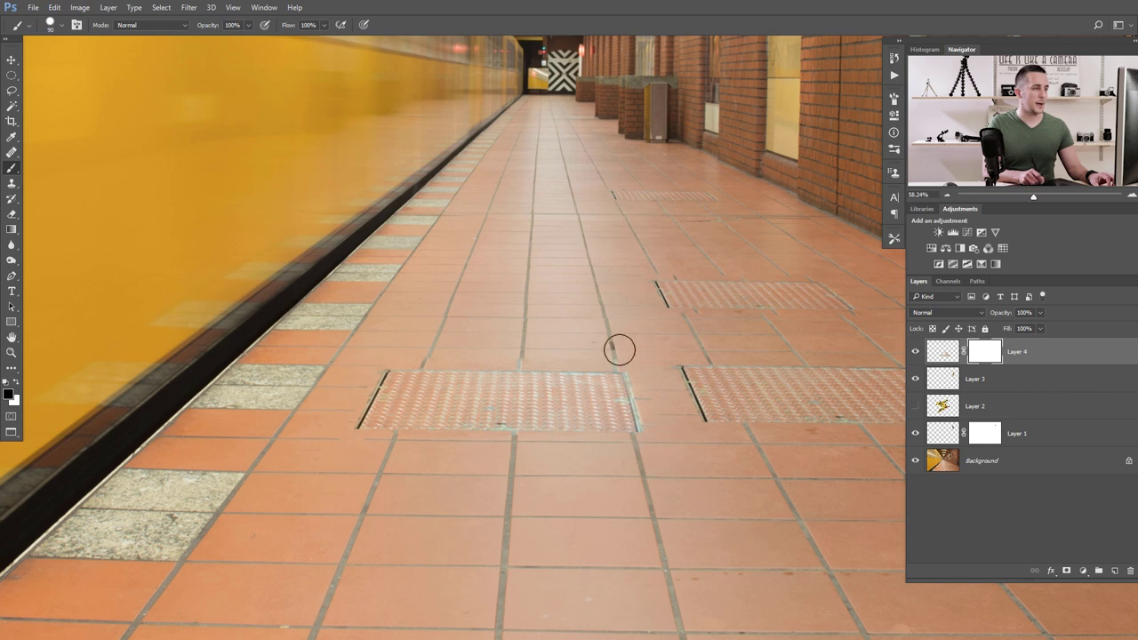
{"action": "mouse_move", "coordinate": [427, 355]}
{"action": "left_mouse_down"}
{"action": "mouse_move", "coordinate": [646, 355]}
{"action": "mouse_move", "coordinate": [636, 338]}
{"action": "mouse_move", "coordinate": [616, 461]}
{"action": "mouse_move", "coordinate": [641, 459]}
{"action": "mouse_move", "coordinate": [601, 348]}
{"action": "mouse_move", "coordinate": [554, 466]}
{"action": "mouse_move", "coordinate": [600, 456]}
{"action": "mouse_move", "coordinate": [574, 366]}
{"action": "mouse_move", "coordinate": [585, 348]}
{"action": "mouse_move", "coordinate": [472, 441]}
{"action": "mouse_move", "coordinate": [468, 355]}
{"action": "mouse_move", "coordinate": [451, 346]}
{"action": "mouse_move", "coordinate": [399, 383]}
{"action": "left_mouse_up"}
{"action": "key", "text": "ctrl+z"}
{"action": "scroll", "coordinate": [600, 401], "scroll_direction": "down", "scroll_amount": 5}
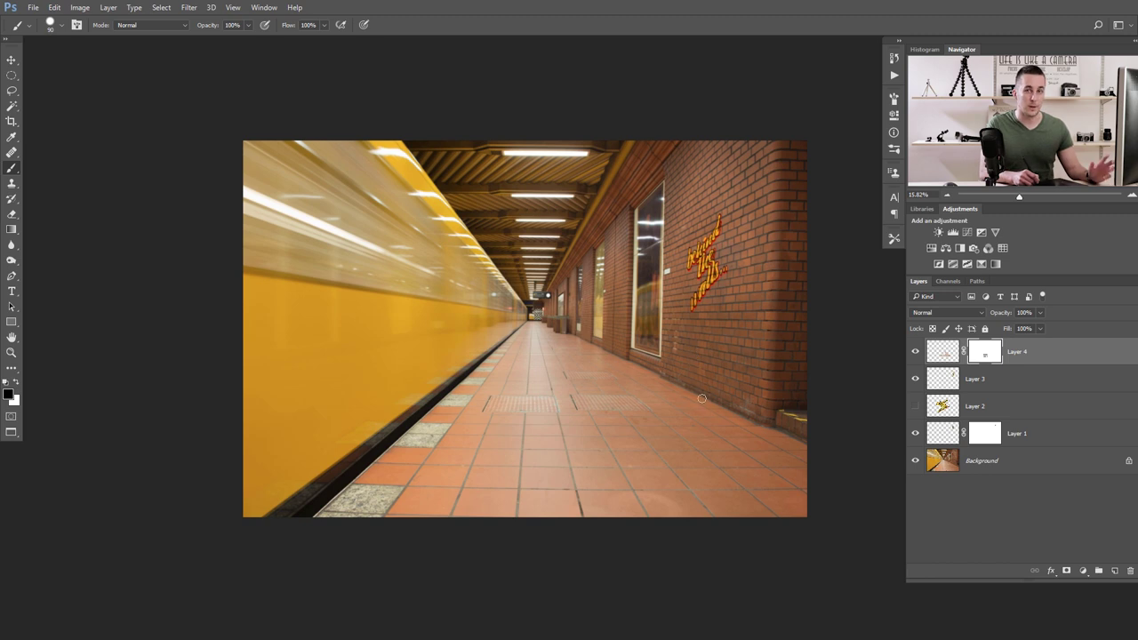
Add an empty layer on top, open Vanishing Point on it, and try Brush strokes with Heal set to On along the train's side.
{"action": "left_click", "coordinate": [1115, 572]}
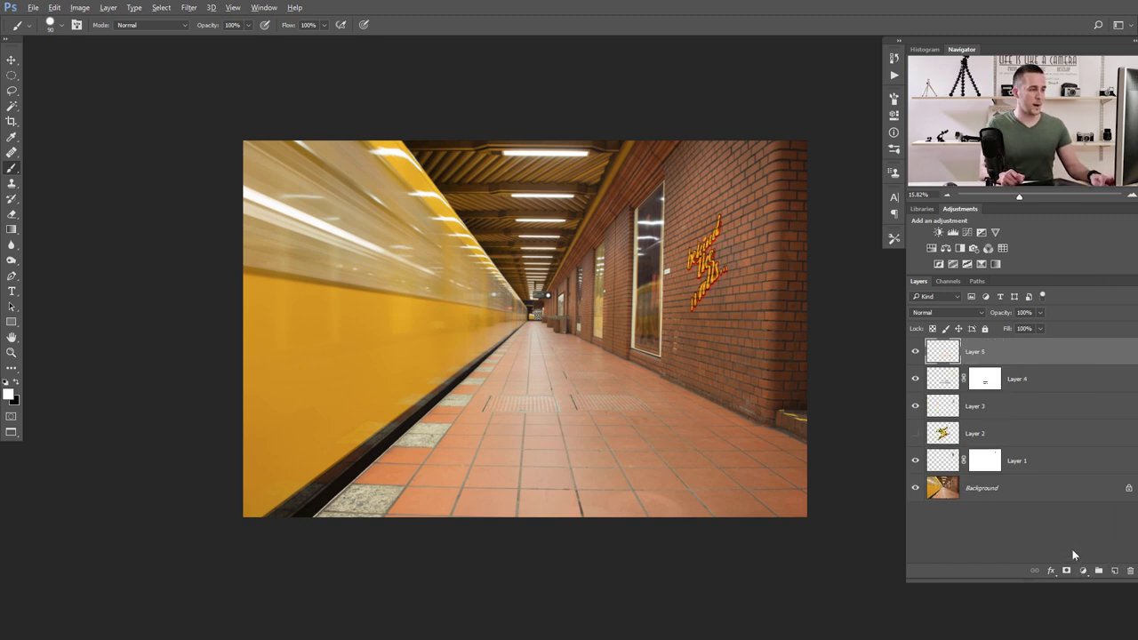
{"action": "key", "text": "ctrl+alt+v"}
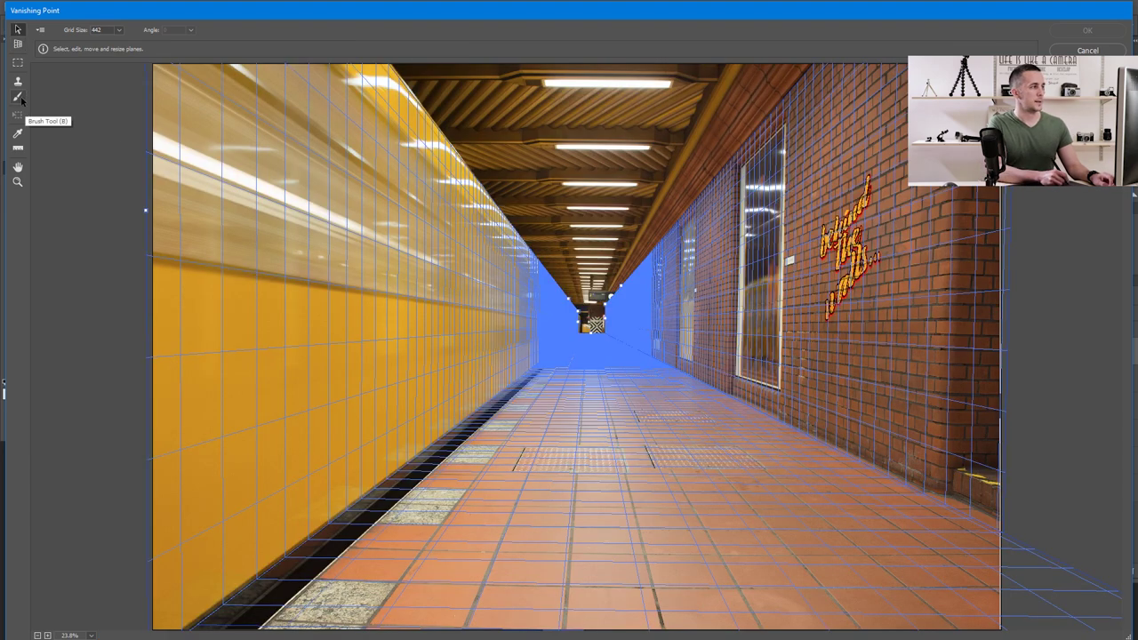
{"action": "left_click", "coordinate": [18, 100]}
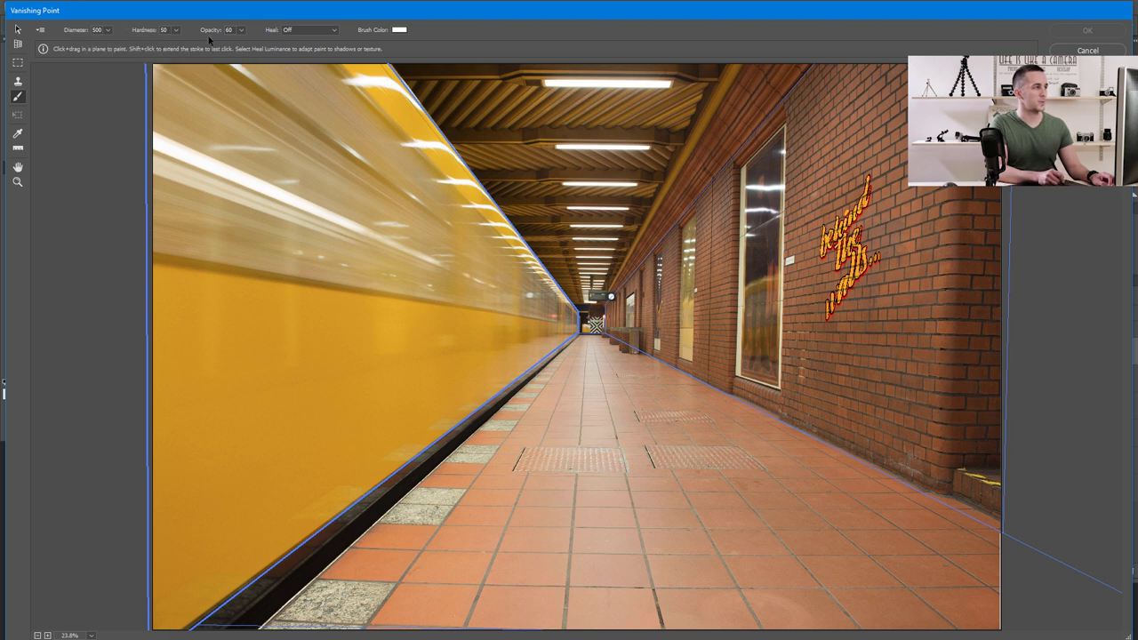
{"action": "left_click", "coordinate": [300, 29]}
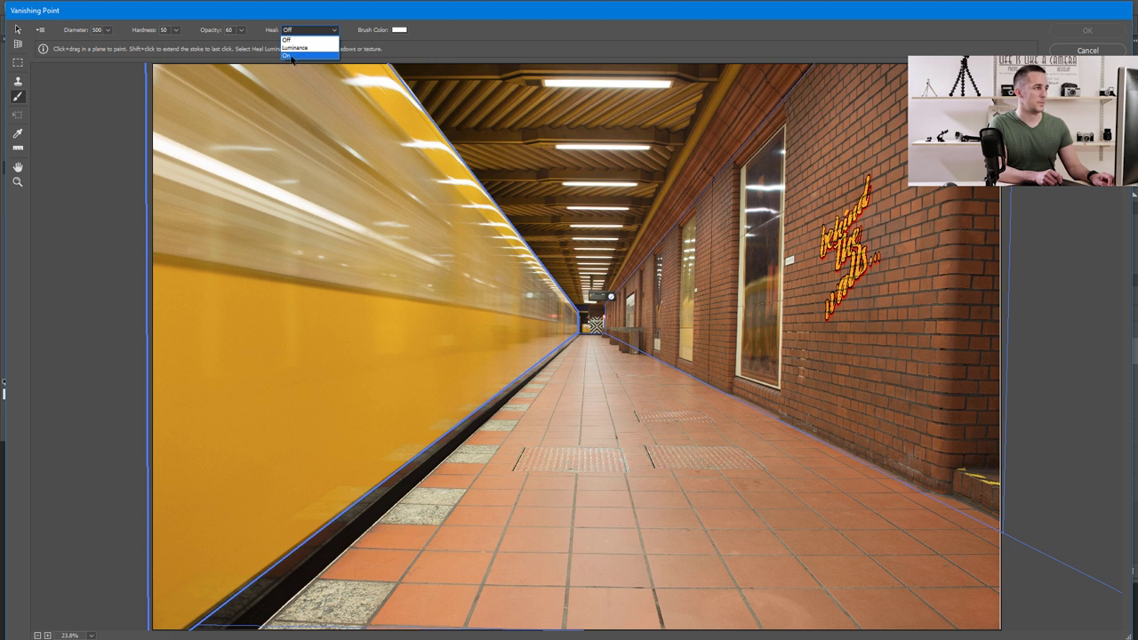
{"action": "left_click", "coordinate": [292, 57]}
{"action": "mouse_move", "coordinate": [306, 434]}
{"action": "left_mouse_down"}
{"action": "mouse_move", "coordinate": [335, 360]}
{"action": "mouse_move", "coordinate": [379, 340]}
{"action": "mouse_move", "coordinate": [404, 343]}
{"action": "mouse_move", "coordinate": [399, 375]}
{"action": "mouse_move", "coordinate": [432, 358]}
{"action": "mouse_move", "coordinate": [442, 294]}
{"action": "mouse_move", "coordinate": [382, 191]}
{"action": "left_mouse_up"}
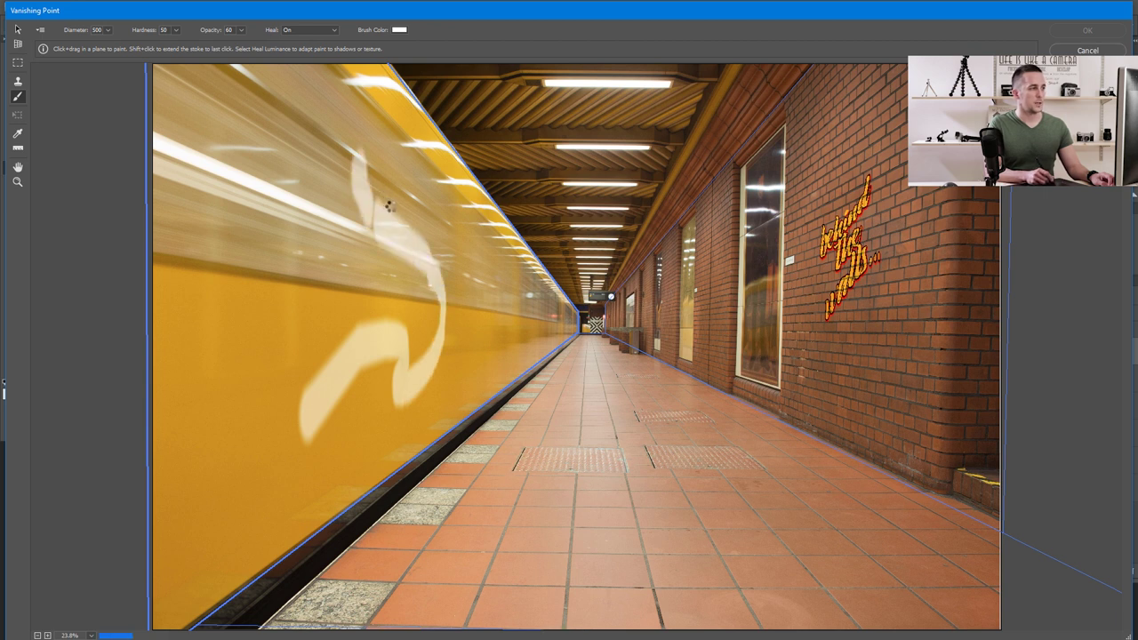
{"action": "left_click_drag", "start_coordinate": [388, 206], "coordinate": [389, 206]}
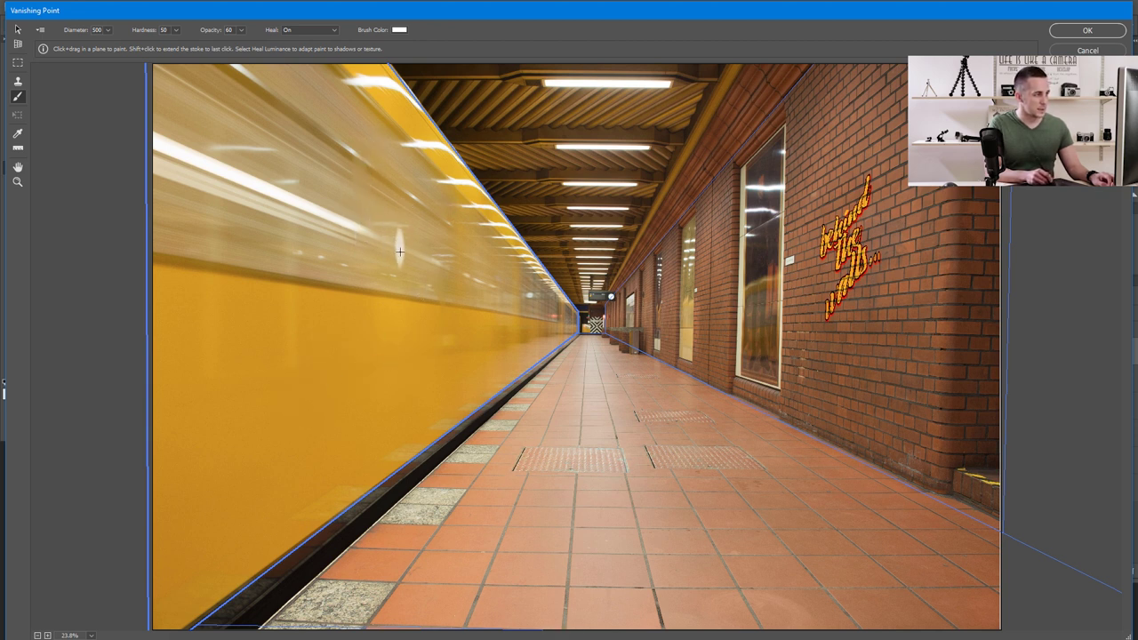
{"action": "mouse_move", "coordinate": [367, 173]}
{"action": "left_mouse_down"}
{"action": "mouse_move", "coordinate": [369, 209]}
{"action": "mouse_move", "coordinate": [396, 218]}
{"action": "mouse_move", "coordinate": [368, 181]}
{"action": "left_mouse_up"}
With Heal set to Off and a red brush color, paint a continuous stroke across the train, floor and brick wall, and apply the filter.
{"action": "left_click", "coordinate": [303, 30]}
{"action": "left_click", "coordinate": [297, 33]}
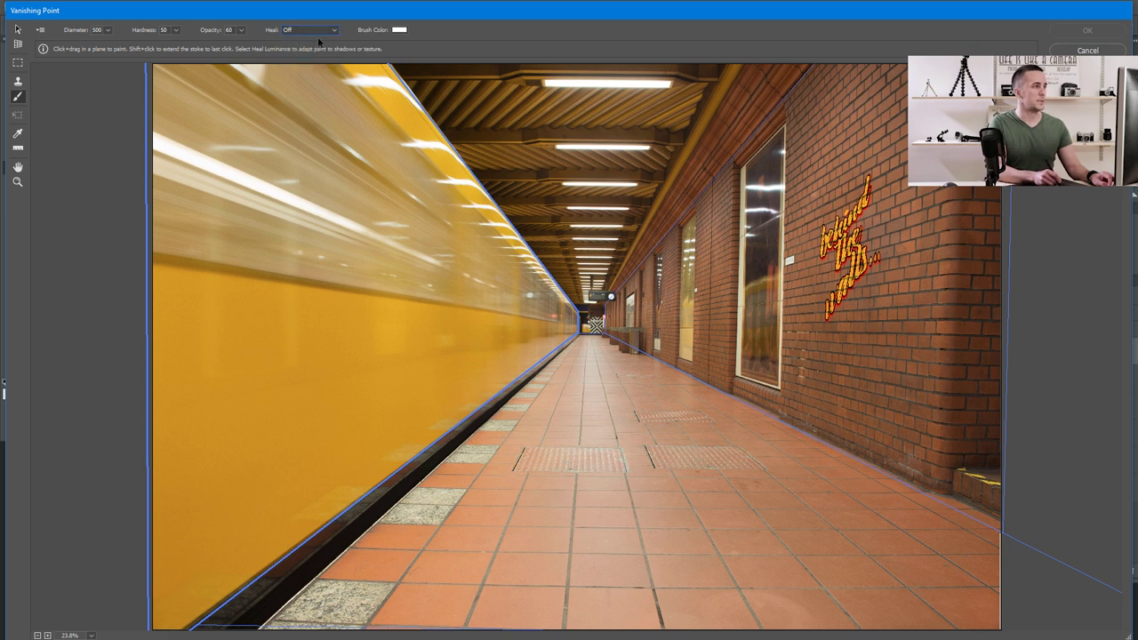
{"action": "left_click", "coordinate": [402, 32]}
{"action": "left_click_drag", "start_coordinate": [761, 397], "coordinate": [881, 351]}
{"action": "left_click", "coordinate": [970, 360]}
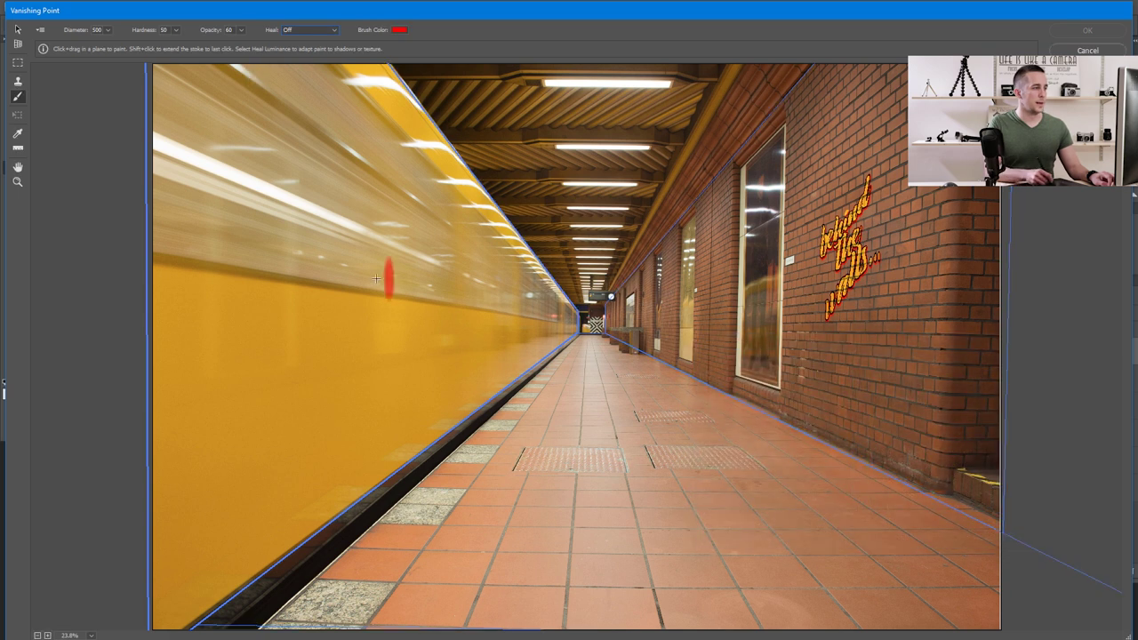
{"action": "mouse_move", "coordinate": [232, 311]}
{"action": "left_mouse_down"}
{"action": "mouse_move", "coordinate": [382, 347]}
{"action": "mouse_move", "coordinate": [515, 337]}
{"action": "mouse_move", "coordinate": [513, 323]}
{"action": "mouse_move", "coordinate": [478, 324]}
{"action": "mouse_move", "coordinate": [378, 406]}
{"action": "mouse_move", "coordinate": [340, 422]}
{"action": "mouse_move", "coordinate": [313, 414]}
{"action": "mouse_move", "coordinate": [388, 411]}
{"action": "mouse_move", "coordinate": [452, 453]}
{"action": "mouse_move", "coordinate": [713, 451]}
{"action": "mouse_move", "coordinate": [671, 428]}
{"action": "mouse_move", "coordinate": [643, 475]}
{"action": "mouse_move", "coordinate": [665, 496]}
{"action": "mouse_move", "coordinate": [728, 497]}
{"action": "mouse_move", "coordinate": [851, 437]}
{"action": "left_mouse_up"}
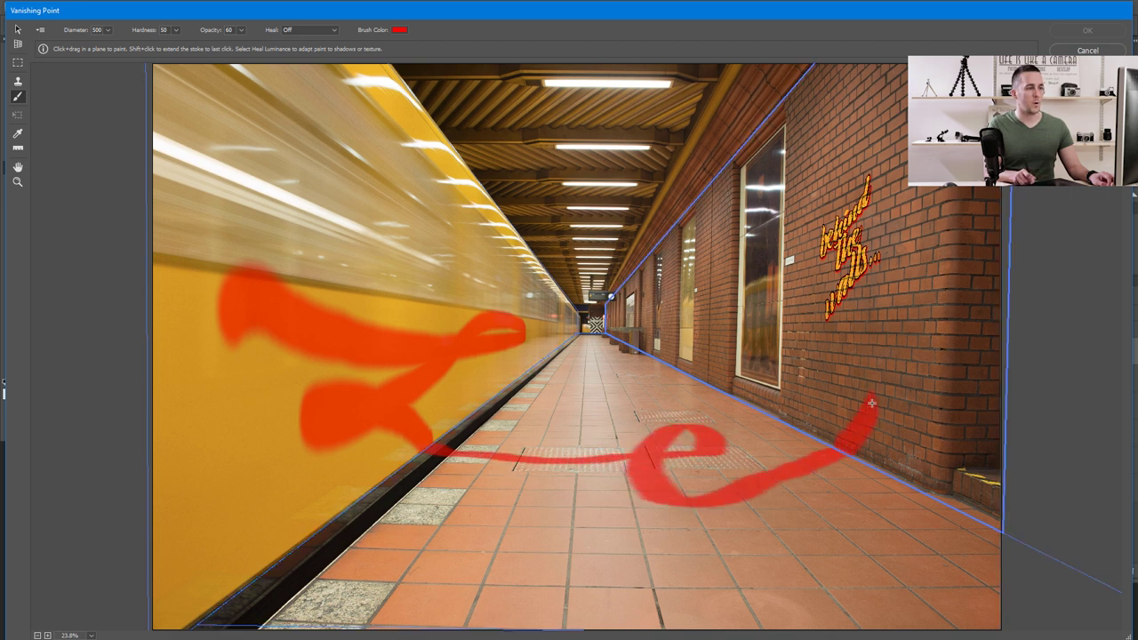
{"action": "mouse_move", "coordinate": [886, 315]}
{"action": "left_mouse_down"}
{"action": "mouse_move", "coordinate": [835, 249]}
{"action": "mouse_move", "coordinate": [844, 190]}
{"action": "mouse_move", "coordinate": [888, 185]}
{"action": "mouse_move", "coordinate": [895, 215]}
{"action": "left_mouse_up"}
{"action": "left_click", "coordinate": [1087, 32]}
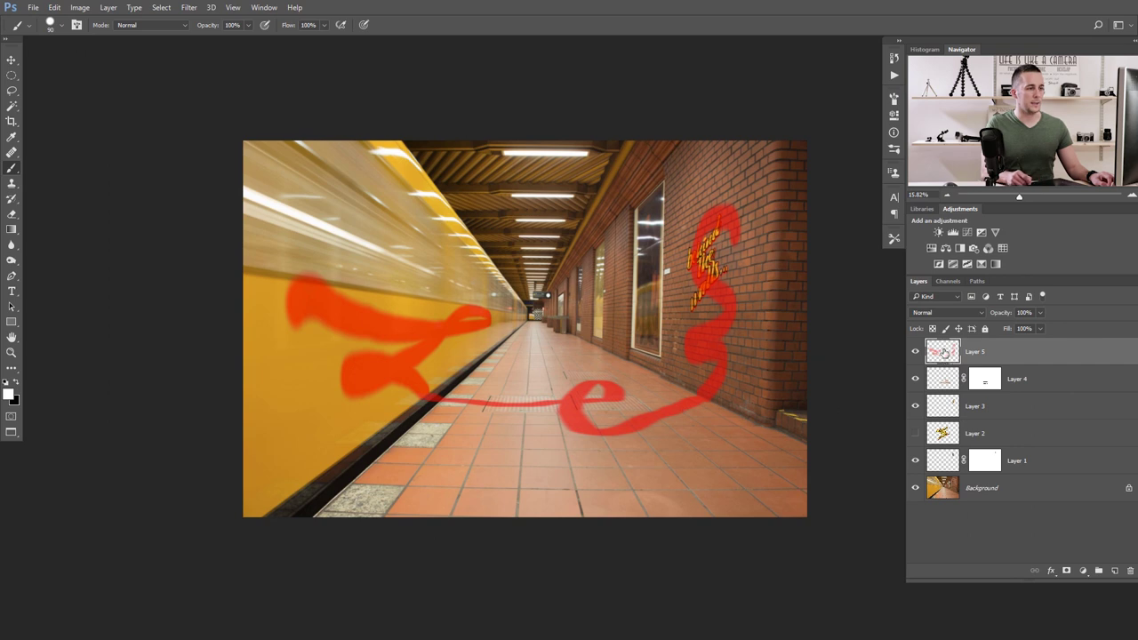
Compare the photo with and without the red brush stroke, and delete its layer.
{"action": "left_click", "coordinate": [916, 352]}
{"action": "left_click", "coordinate": [917, 353]}
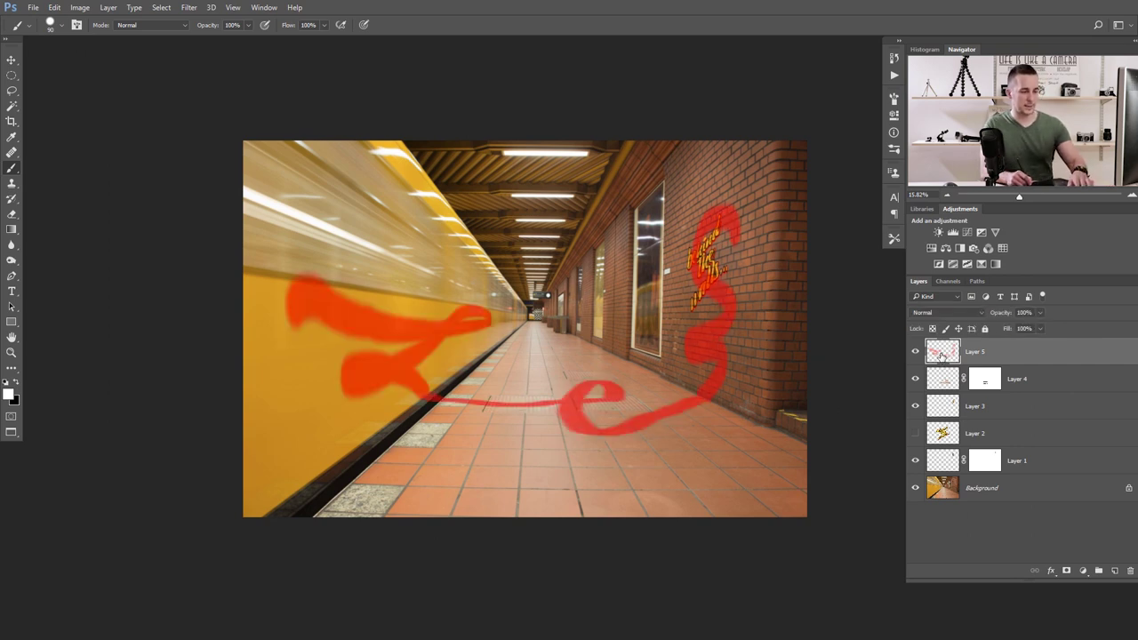
{"action": "key", "text": "Delete"}
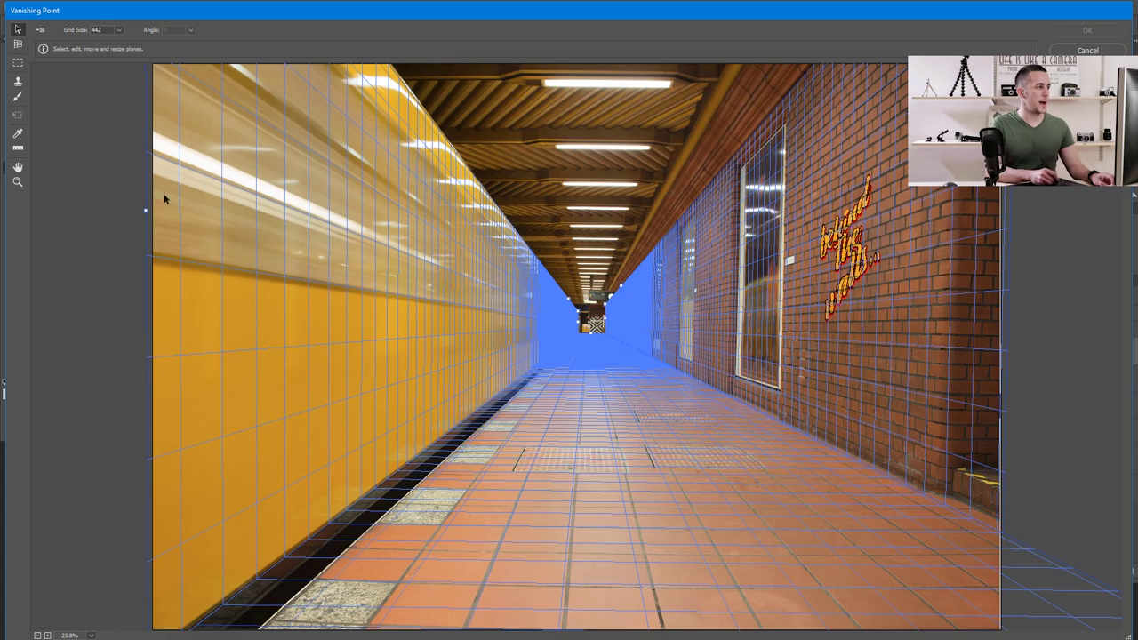
Measure the platform's width on the floor plane in Vanishing Point and set that measurement's length to 3.5.
{"action": "left_click", "coordinate": [19, 150]}
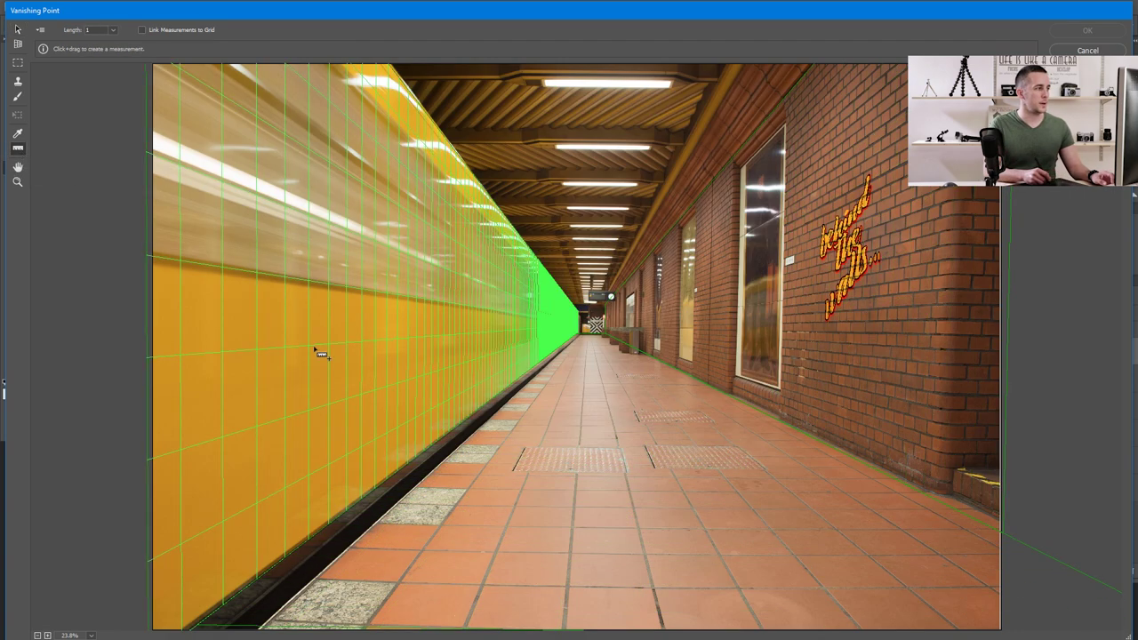
{"action": "left_click", "coordinate": [442, 486]}
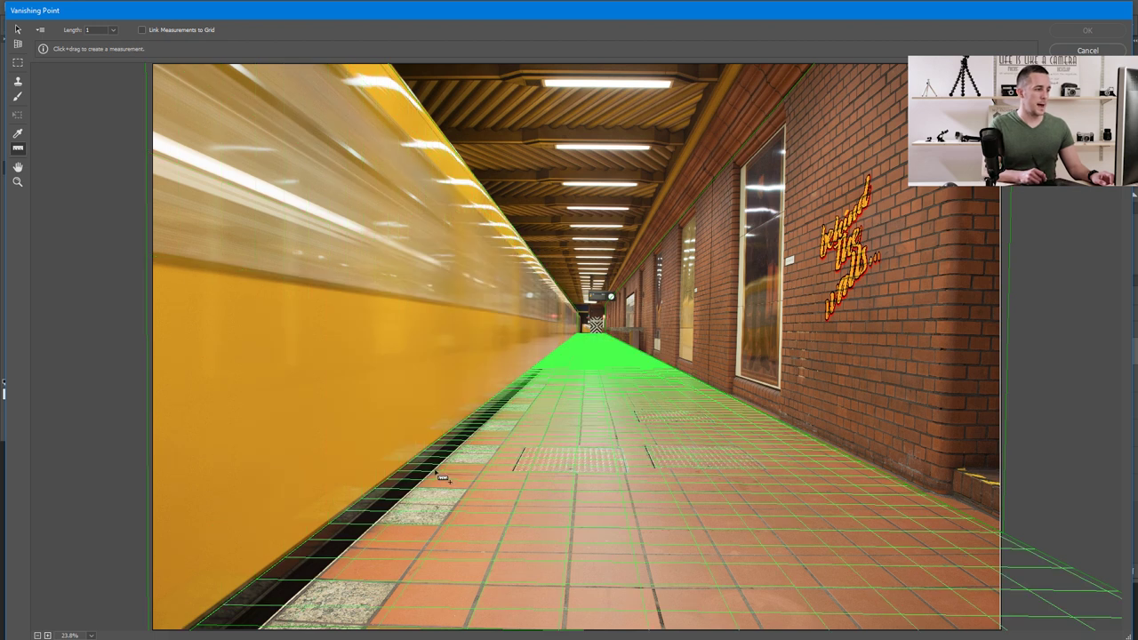
{"action": "left_click_drag", "start_coordinate": [442, 479], "coordinate": [859, 473]}
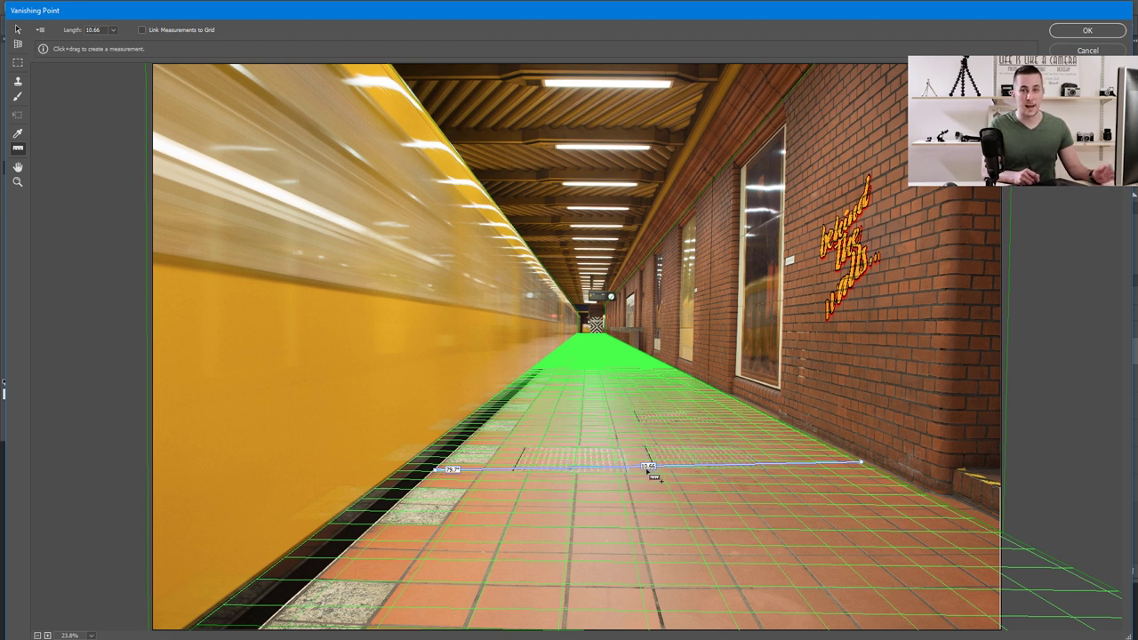
{"action": "left_click", "coordinate": [346, 260]}
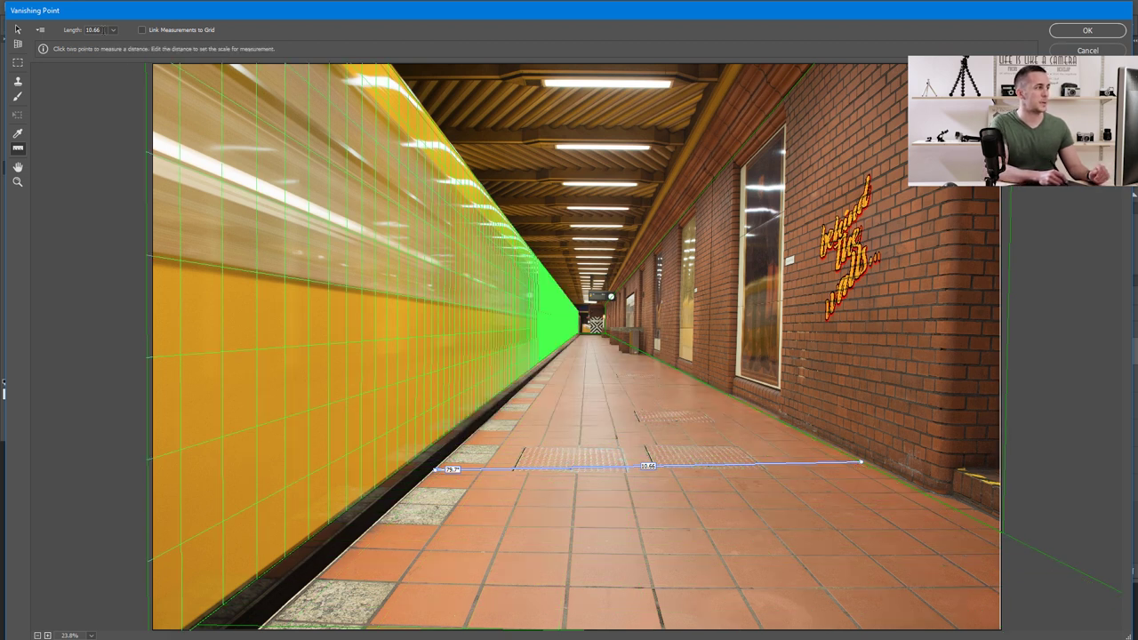
{"action": "left_click", "coordinate": [699, 477]}
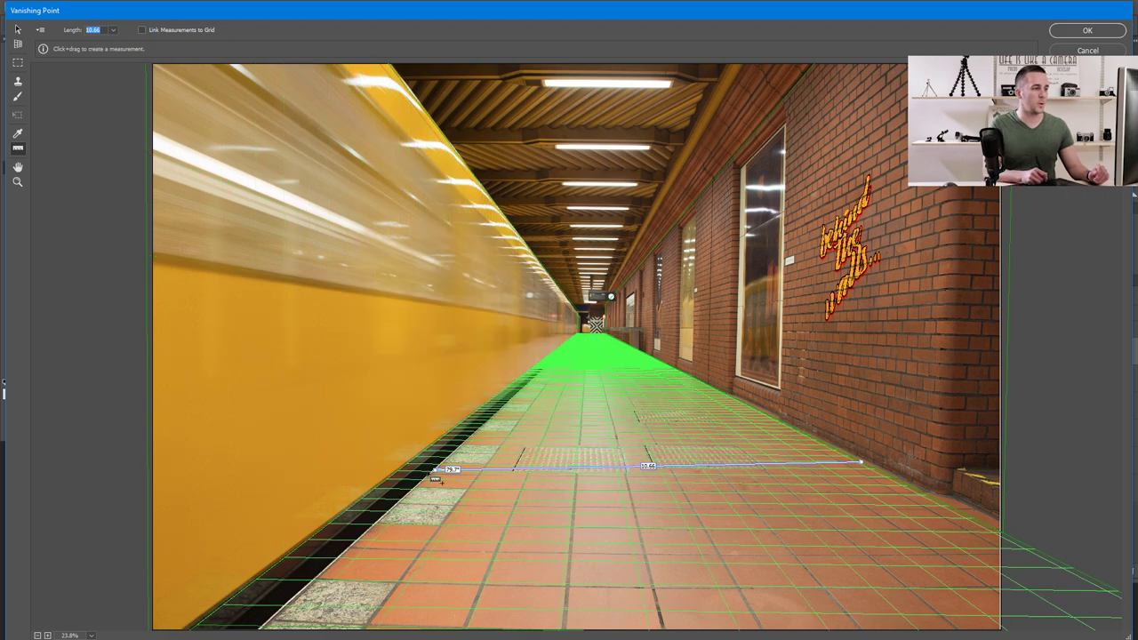
{"action": "left_click", "coordinate": [374, 364]}
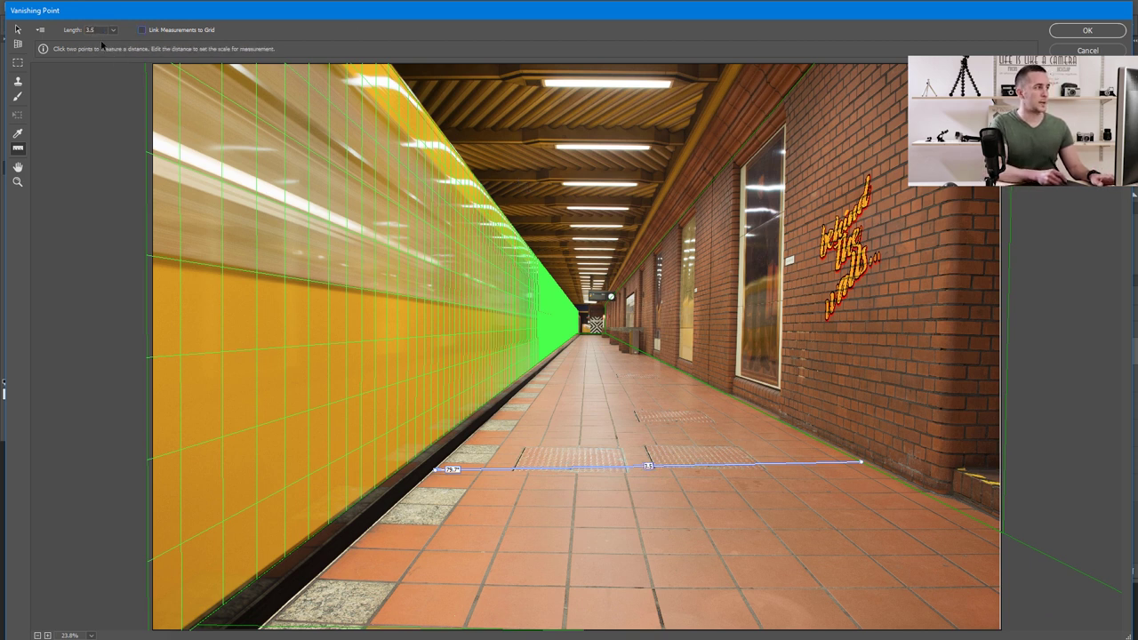
{"action": "left_click", "coordinate": [663, 472]}
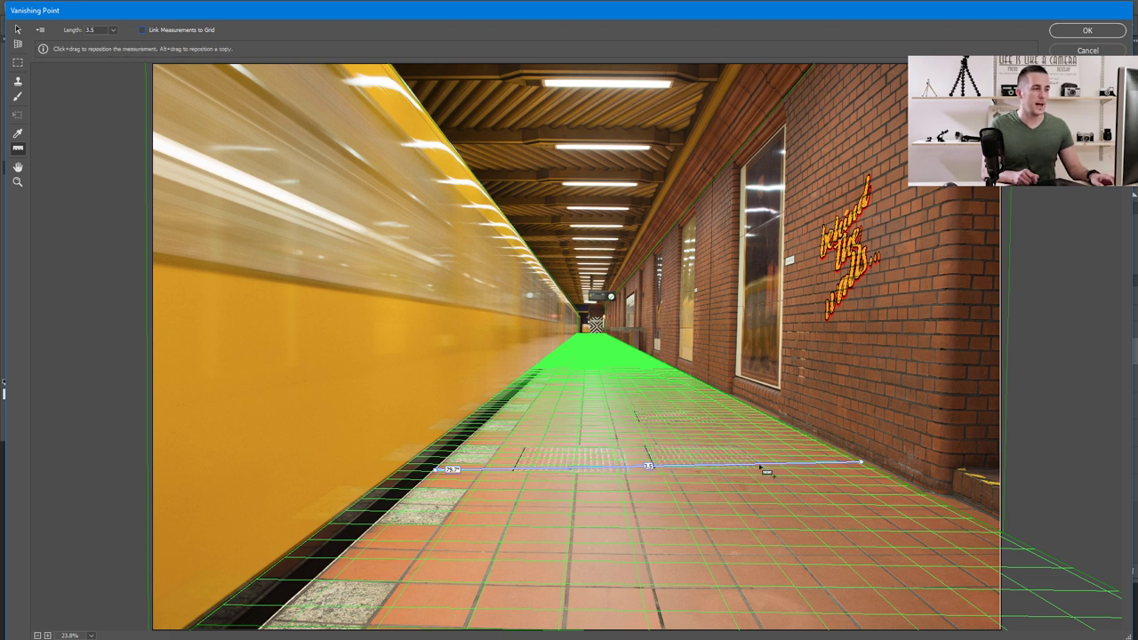
Measure the height of the brick wall beside the large framed panel and the height of the train.
{"action": "left_click", "coordinate": [860, 412]}
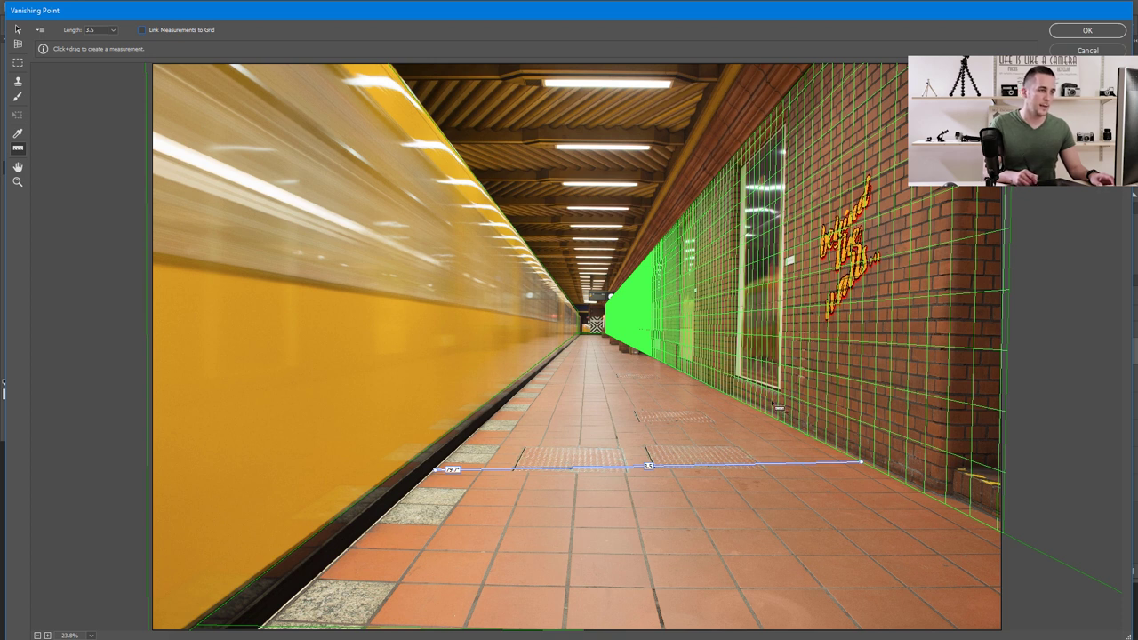
{"action": "left_click_drag", "start_coordinate": [787, 420], "coordinate": [789, 92]}
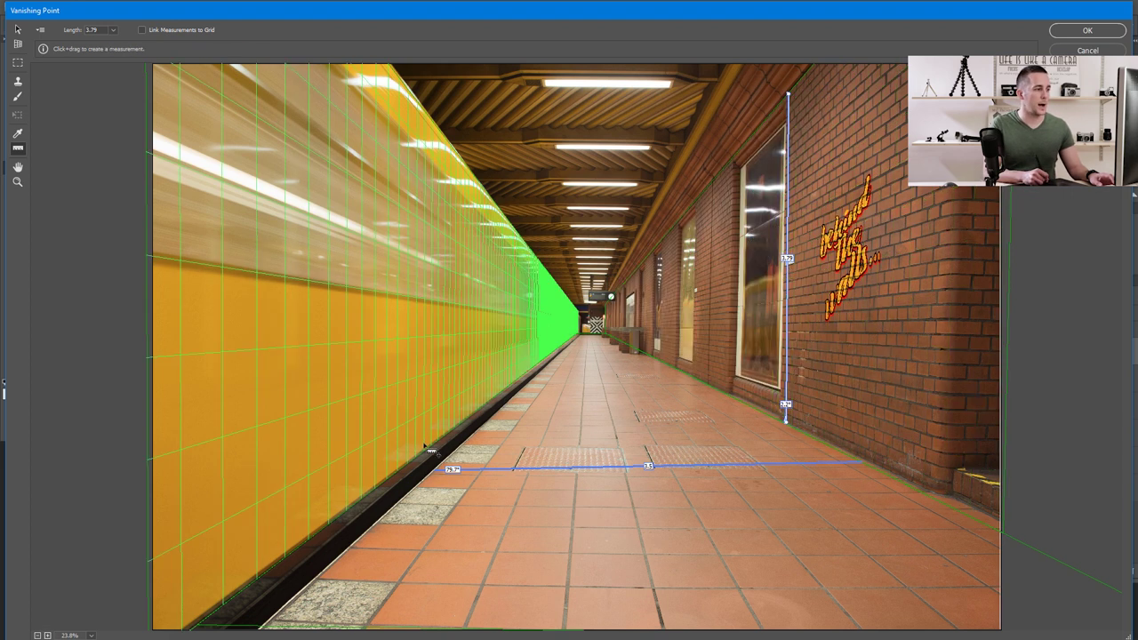
{"action": "left_click_drag", "start_coordinate": [425, 442], "coordinate": [411, 123]}
{"action": "left_click_drag", "start_coordinate": [411, 90], "coordinate": [415, 92]}
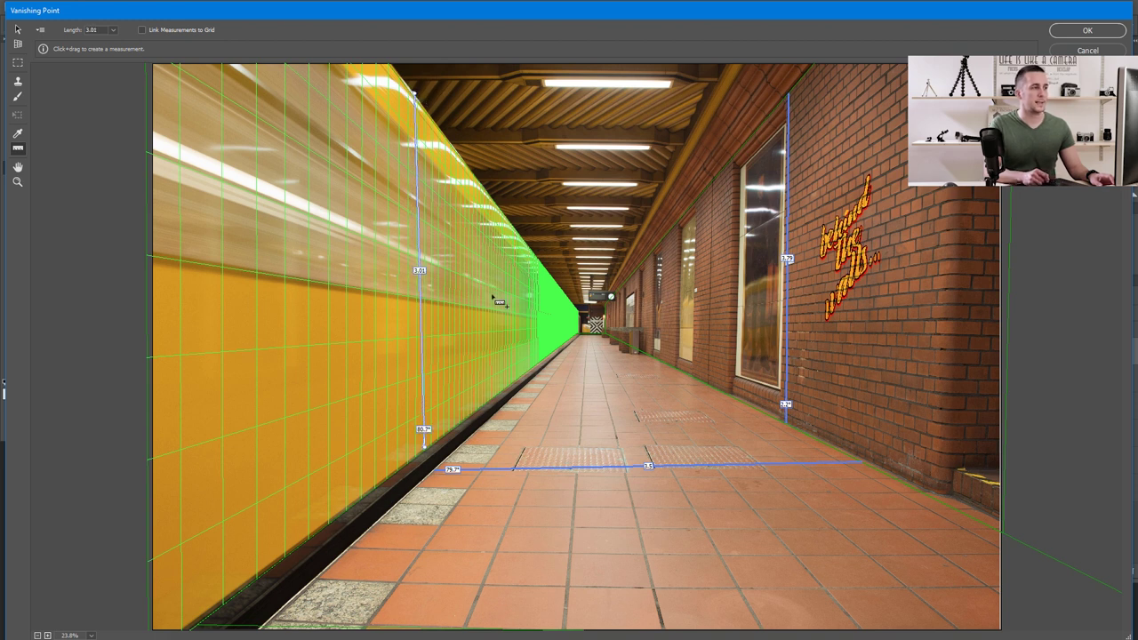
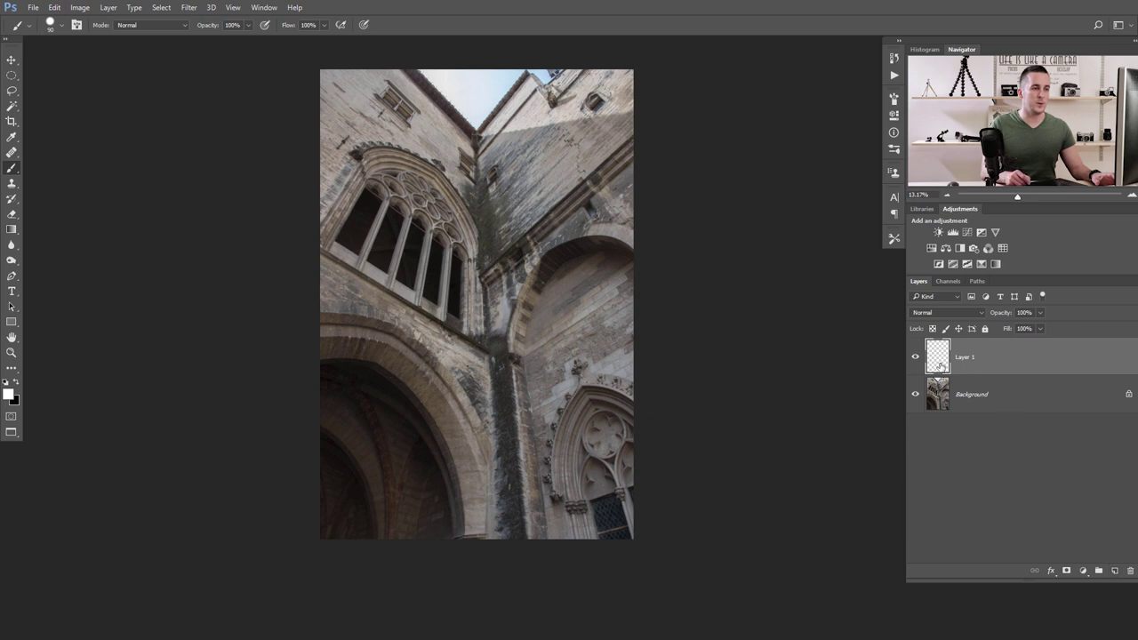
Open Vanishing Point on the stone building's empty layer and create a four-corner plane over the wall with the tall arched window.
{"action": "left_click", "coordinate": [189, 8]}
{"action": "left_click", "coordinate": [209, 109]}
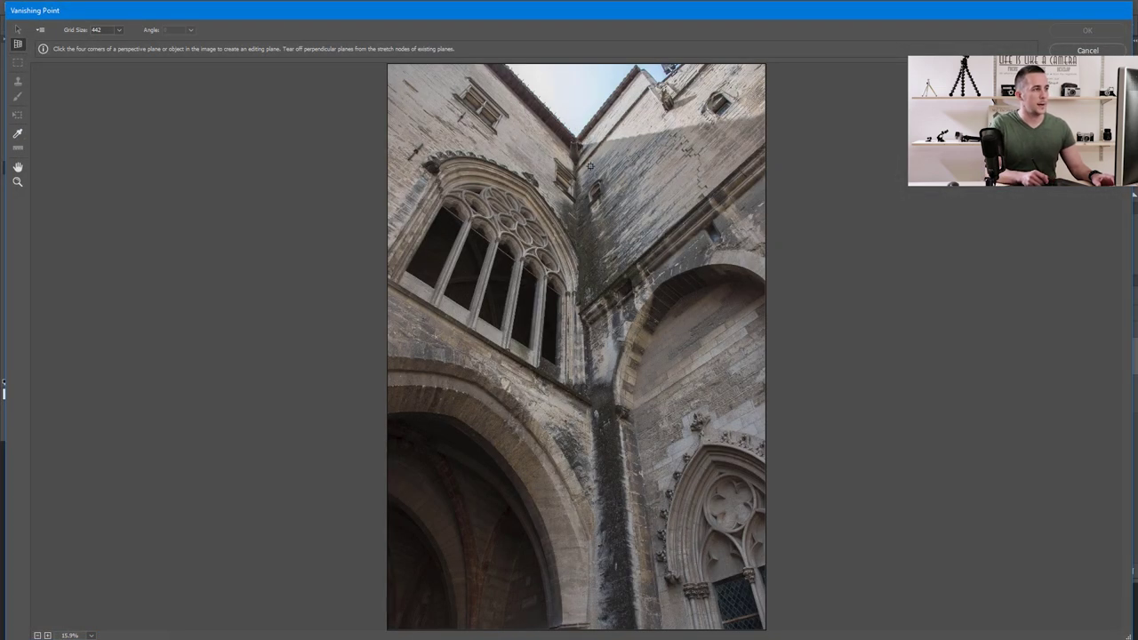
{"action": "left_click", "coordinate": [578, 137]}
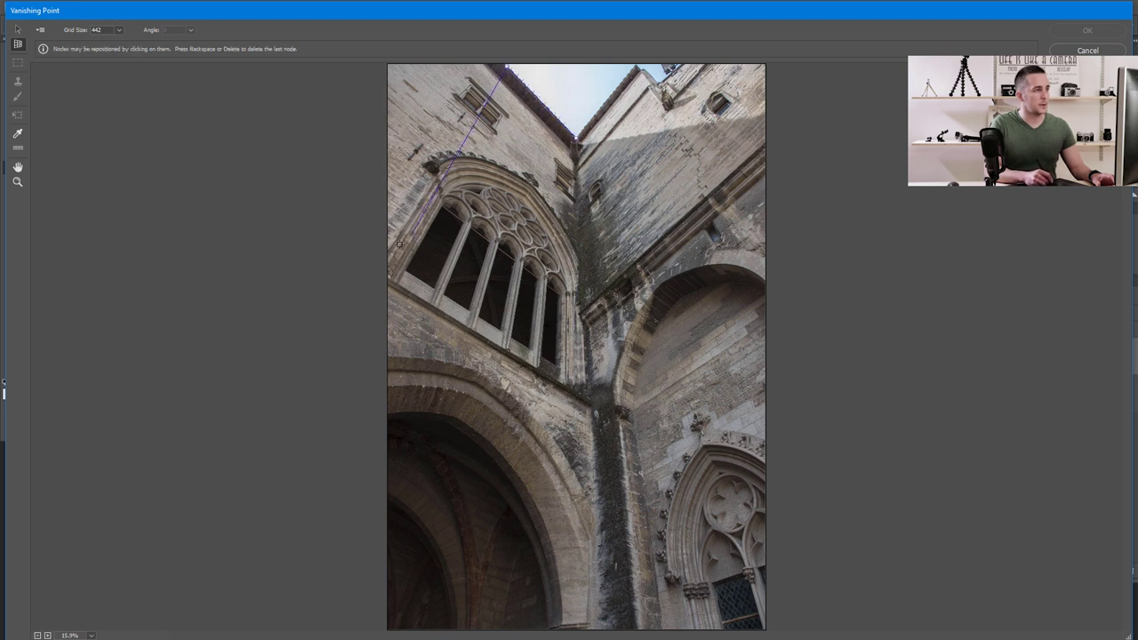
{"action": "left_click", "coordinate": [362, 285]}
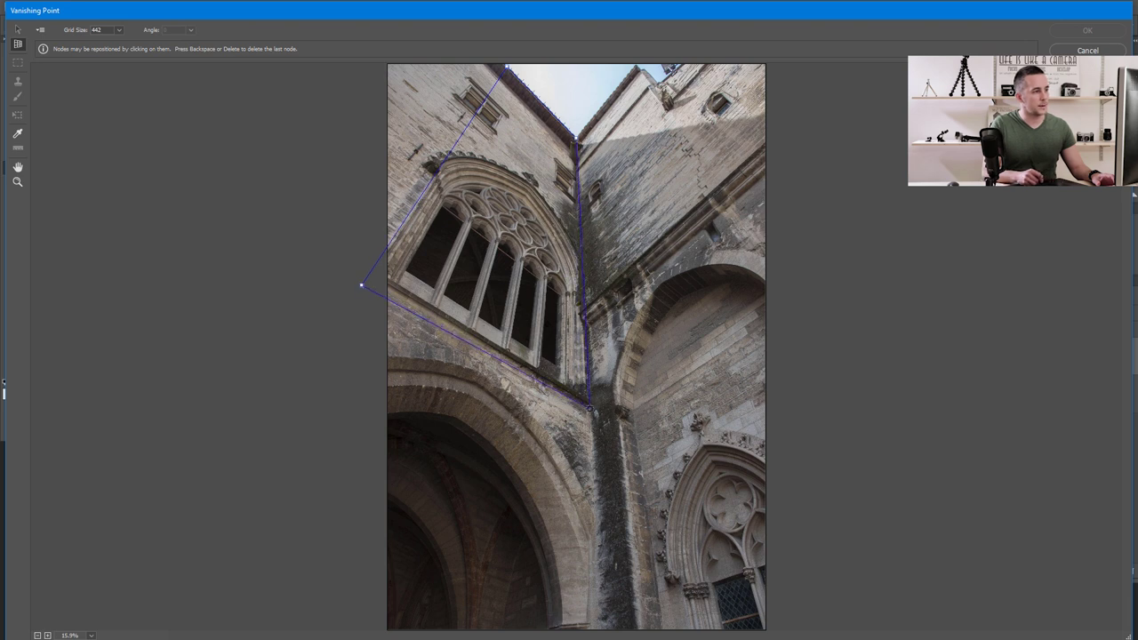
{"action": "left_click", "coordinate": [589, 410]}
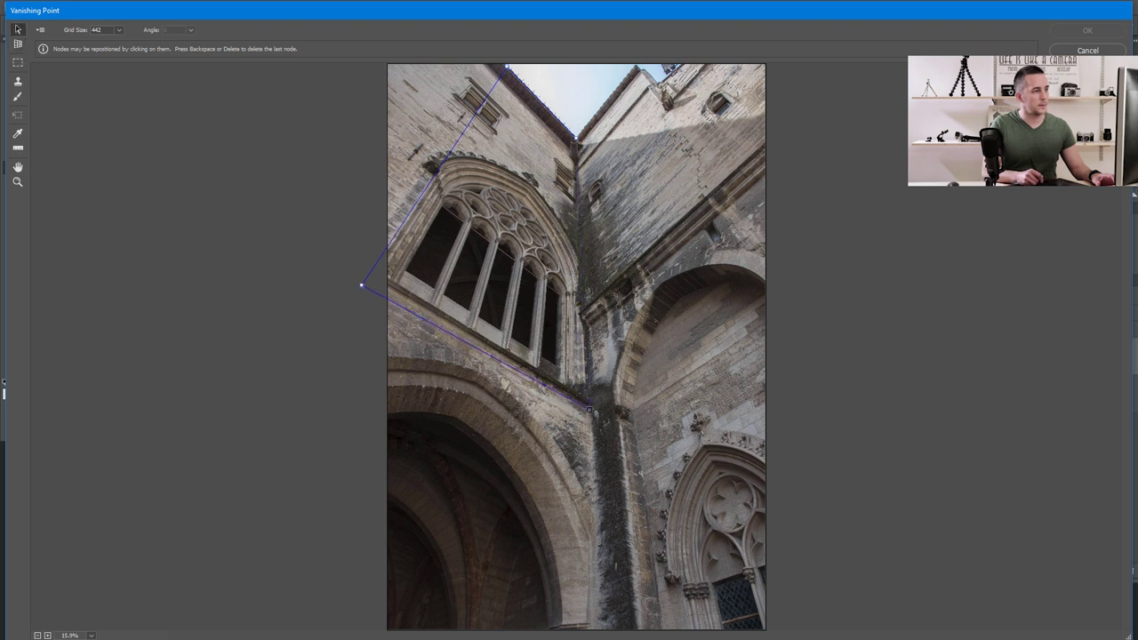
{"action": "left_click_drag", "start_coordinate": [589, 411], "coordinate": [588, 414]}
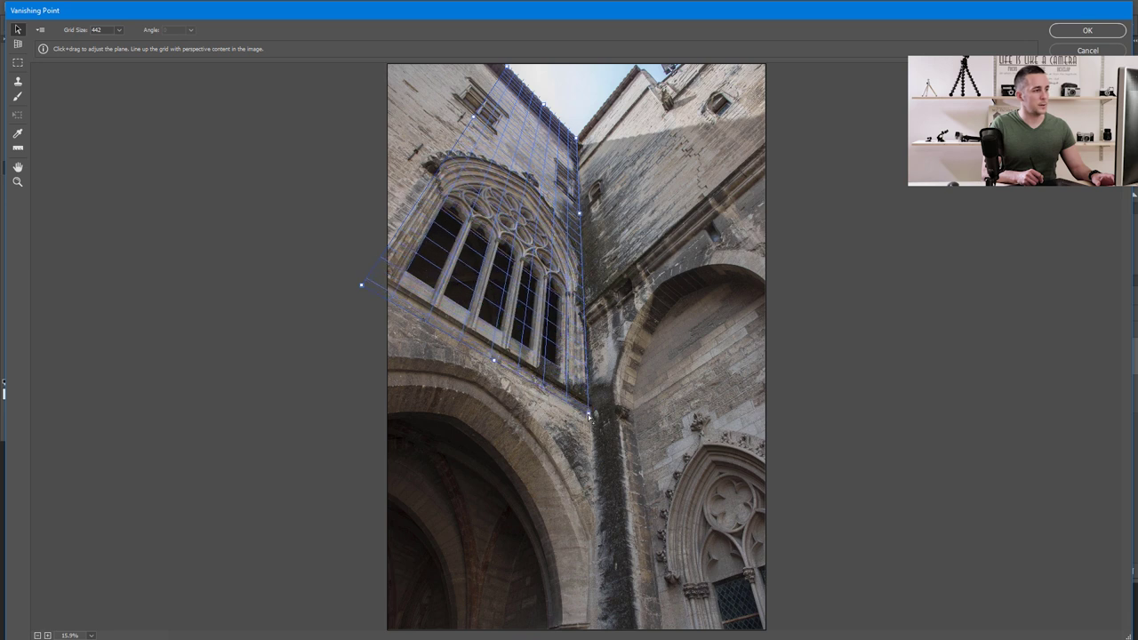
Adjust the outer corner of the arched-window wall's plane and pull a connected perpendicular plane from its inner edge over the adjoining wall.
{"action": "left_click_drag", "start_coordinate": [361, 284], "coordinate": [355, 287]}
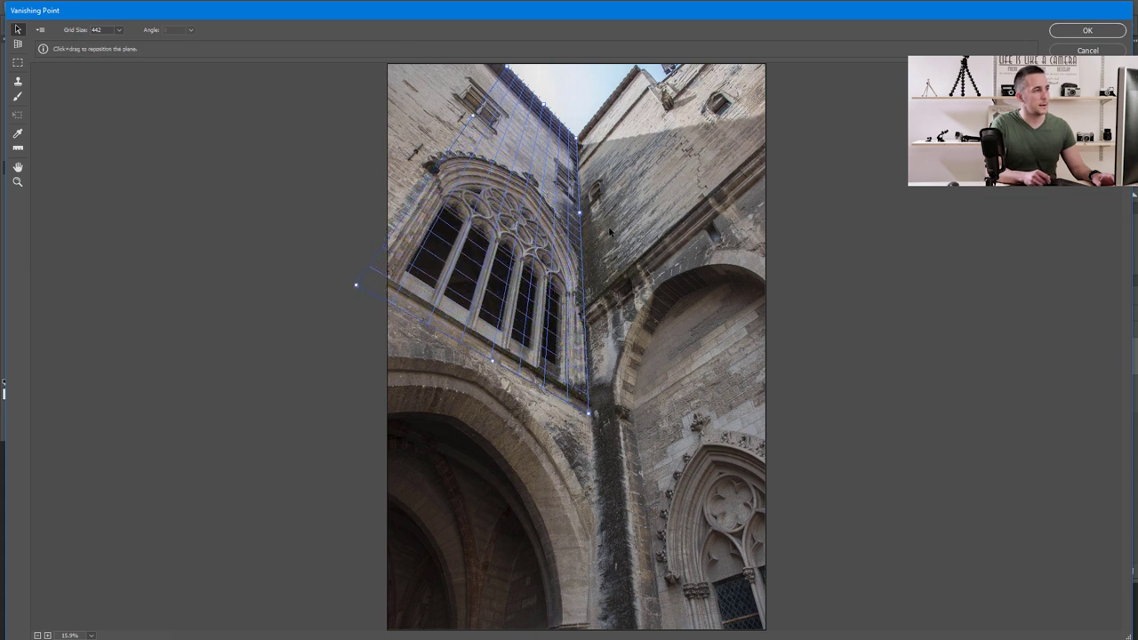
{"action": "left_click_drag", "start_coordinate": [580, 214], "coordinate": [708, 133]}
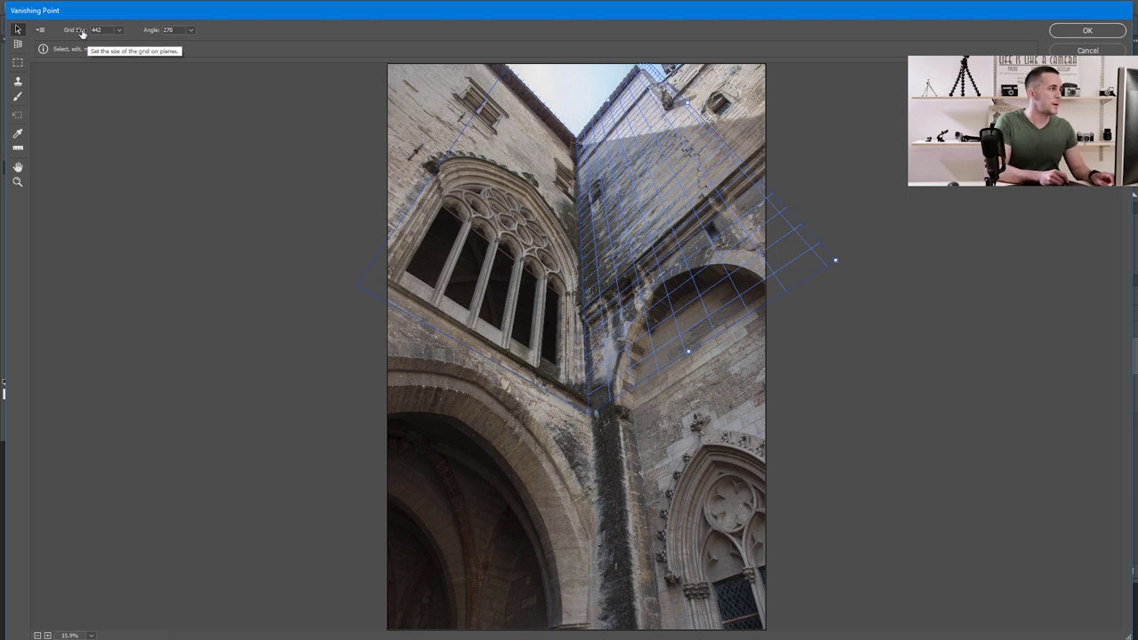
Set the grid size to 540.46 and extend the arched-window wall's plane outward past the photo's edge to cover the small upper window.
{"action": "left_click_drag", "start_coordinate": [94, 46], "coordinate": [66, 46]}
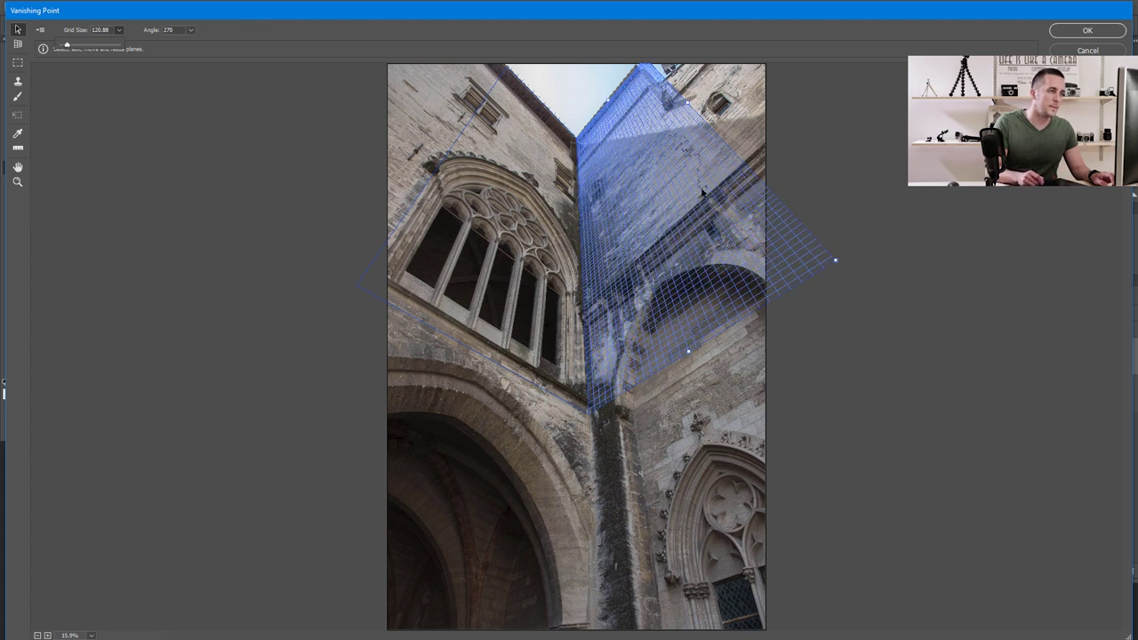
{"action": "left_click_drag", "start_coordinate": [66, 47], "coordinate": [391, 129]}
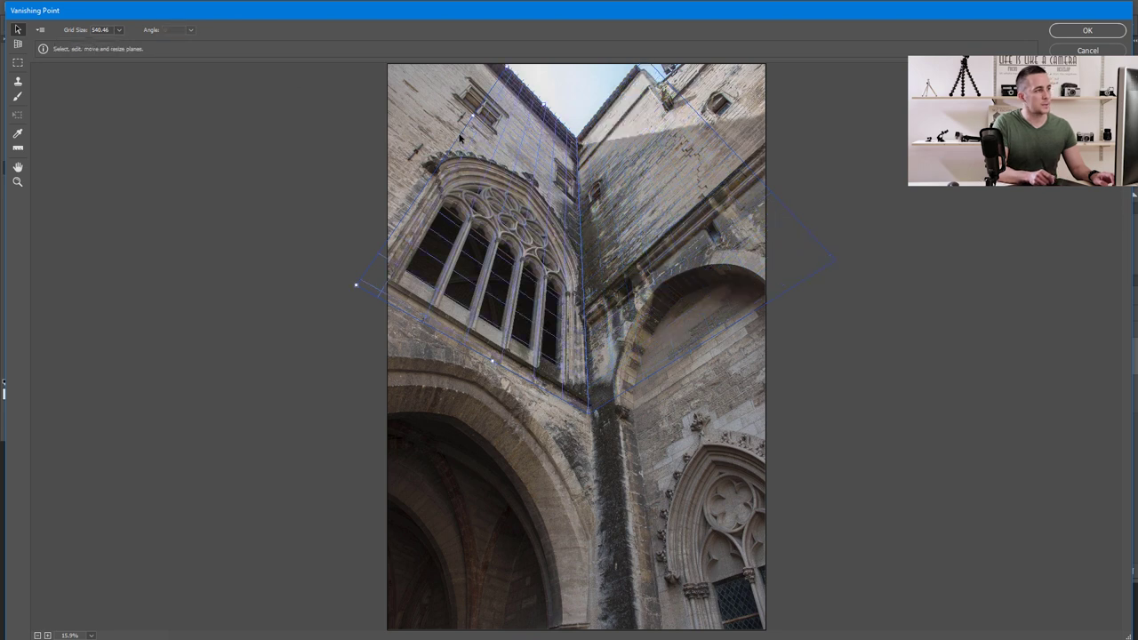
{"action": "left_click_drag", "start_coordinate": [356, 284], "coordinate": [504, 111]}
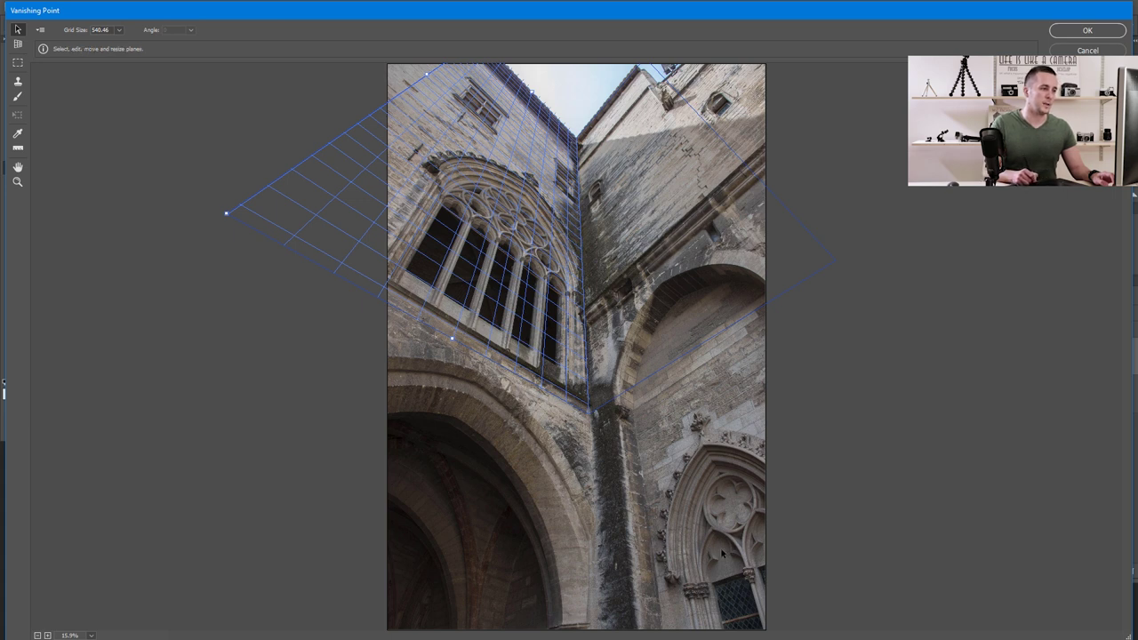
Clone the small upper window onto the adjoining wall near the roofline, using the Stamp tool with Heal set to On.
{"action": "left_click", "coordinate": [18, 81]}
{"action": "left_click", "coordinate": [309, 33]}
{"action": "left_click", "coordinate": [293, 58]}
{"action": "key", "text": "alt"}
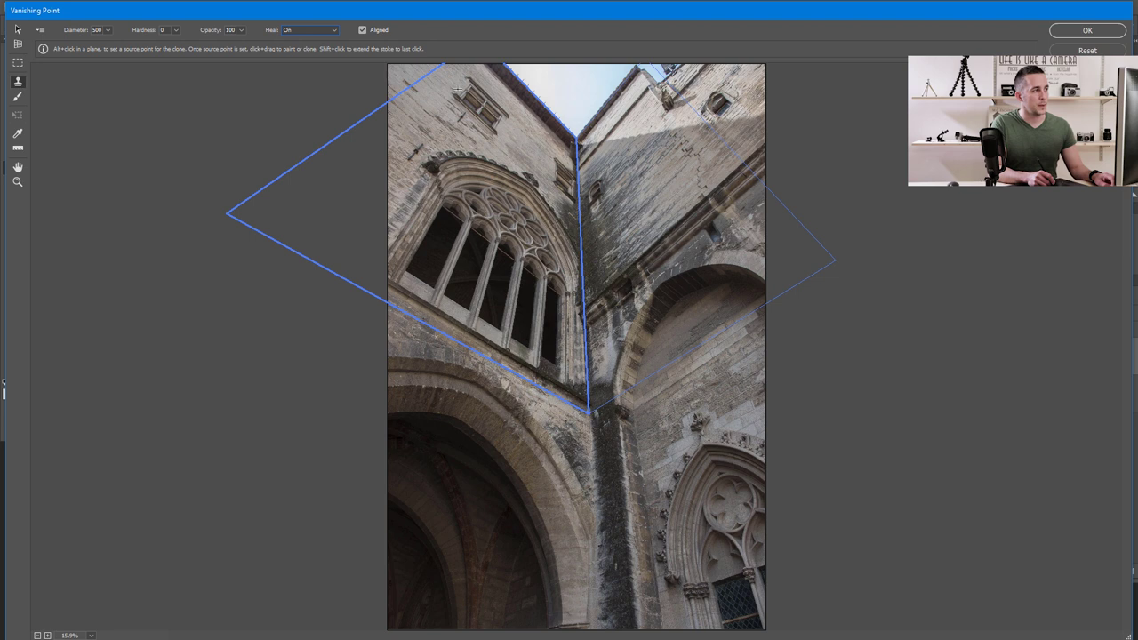
{"action": "left_click", "coordinate": [466, 77], "text": "alt"}
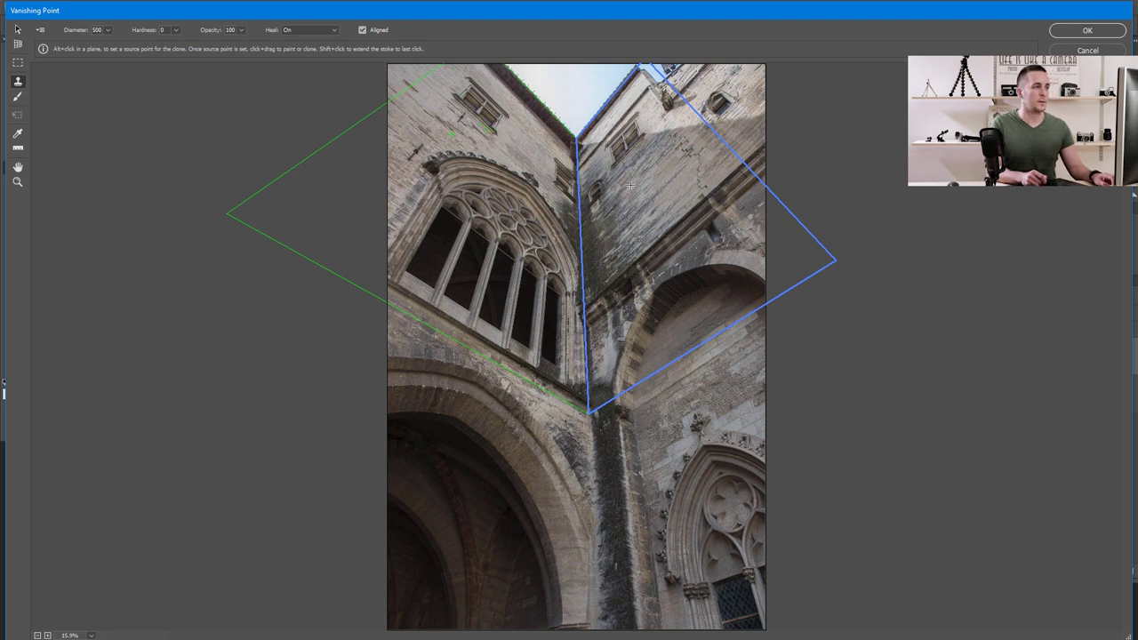
Clone the small window a second time onto the adjoining wall just above the stone ledge, and apply the Vanishing Point edits.
{"action": "left_click", "coordinate": [470, 78], "text": "alt"}
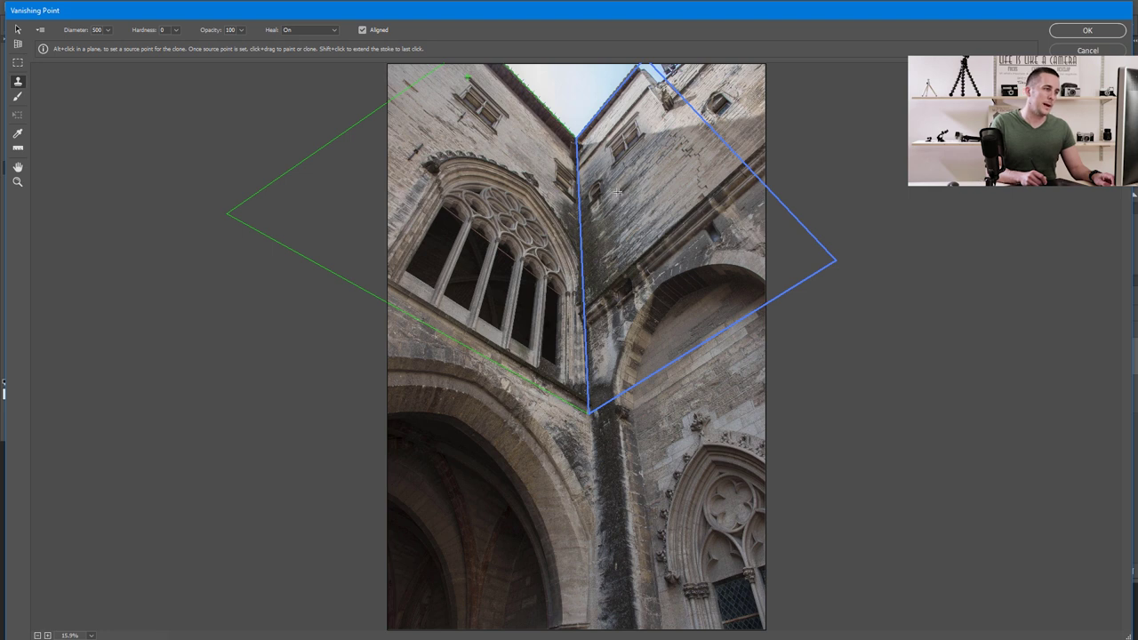
{"action": "mouse_move", "coordinate": [627, 189]}
{"action": "left_mouse_down"}
{"action": "mouse_move", "coordinate": [652, 170]}
{"action": "mouse_move", "coordinate": [620, 195]}
{"action": "mouse_move", "coordinate": [618, 218]}
{"action": "mouse_move", "coordinate": [660, 176]}
{"action": "mouse_move", "coordinate": [670, 200]}
{"action": "mouse_move", "coordinate": [634, 229]}
{"action": "mouse_move", "coordinate": [642, 190]}
{"action": "mouse_move", "coordinate": [630, 192]}
{"action": "mouse_move", "coordinate": [663, 208]}
{"action": "mouse_move", "coordinate": [697, 197]}
{"action": "left_mouse_up"}
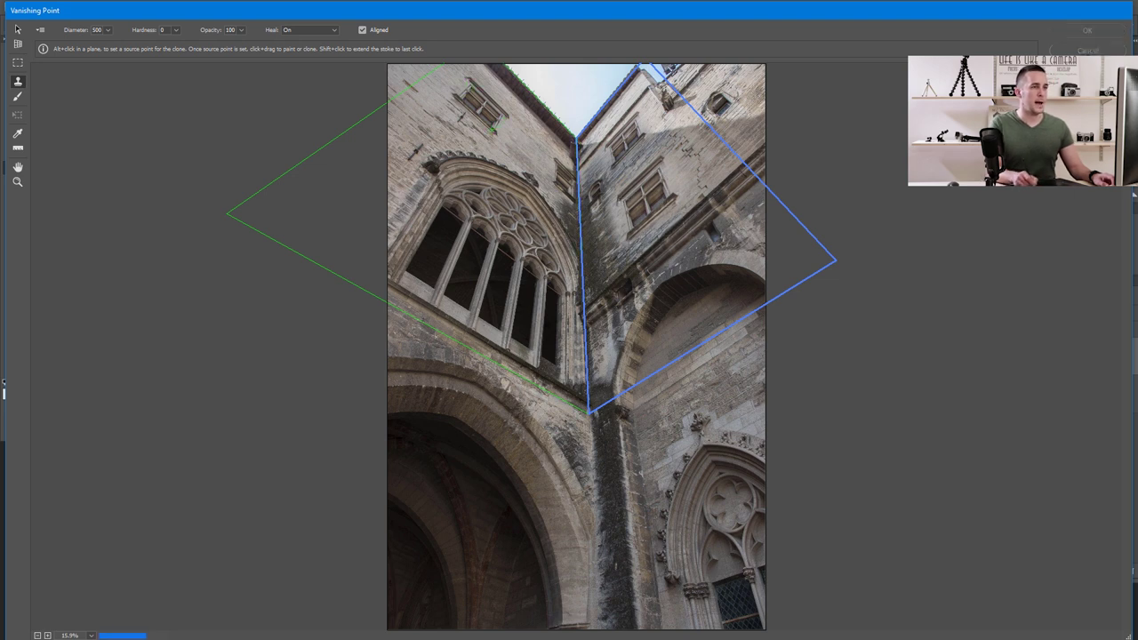
{"action": "left_click", "coordinate": [600, 254], "text": "alt"}
{"action": "left_click", "coordinate": [1089, 31]}
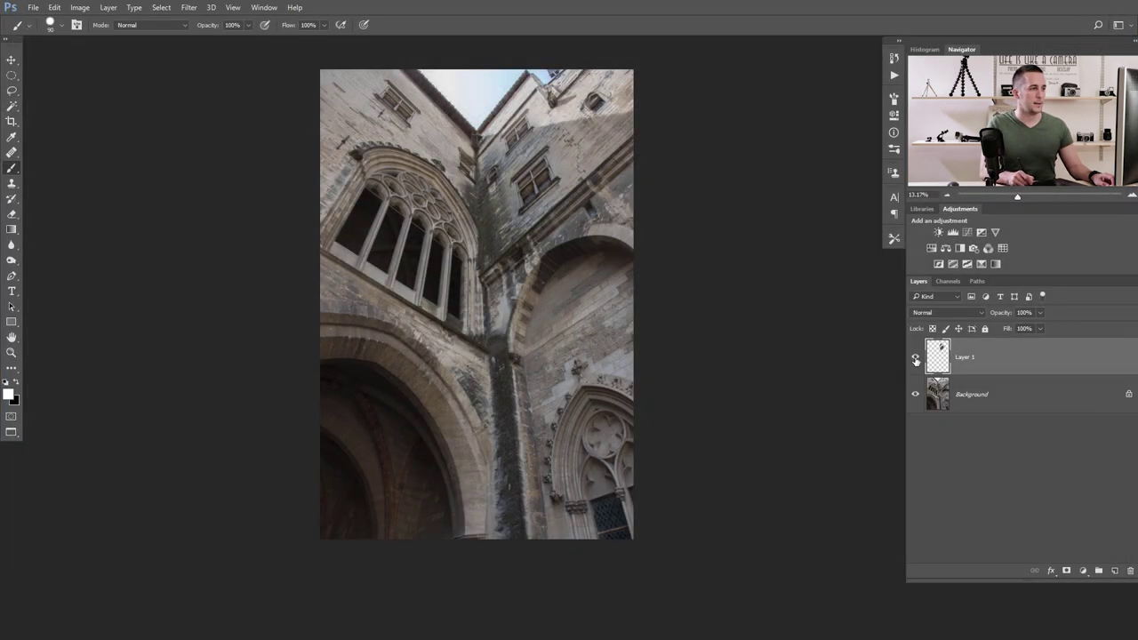
Compare the building photo with and without the two cloned windows on Layer 1.
{"action": "left_click", "coordinate": [916, 359]}
{"action": "left_click", "coordinate": [917, 359]}
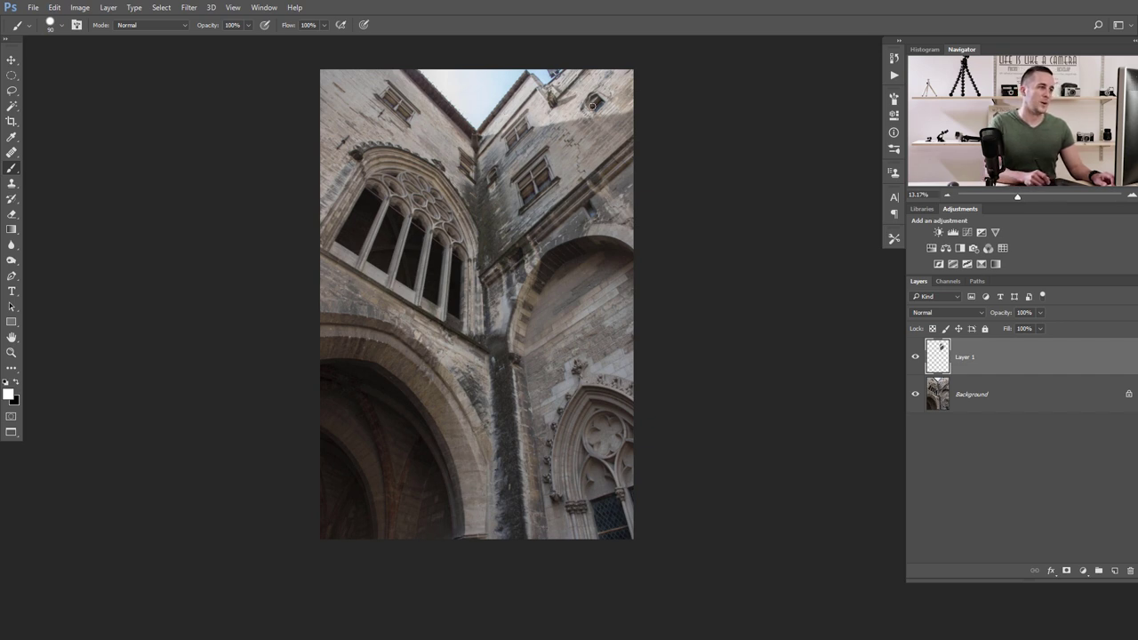
{"action": "left_click", "coordinate": [921, 358]}
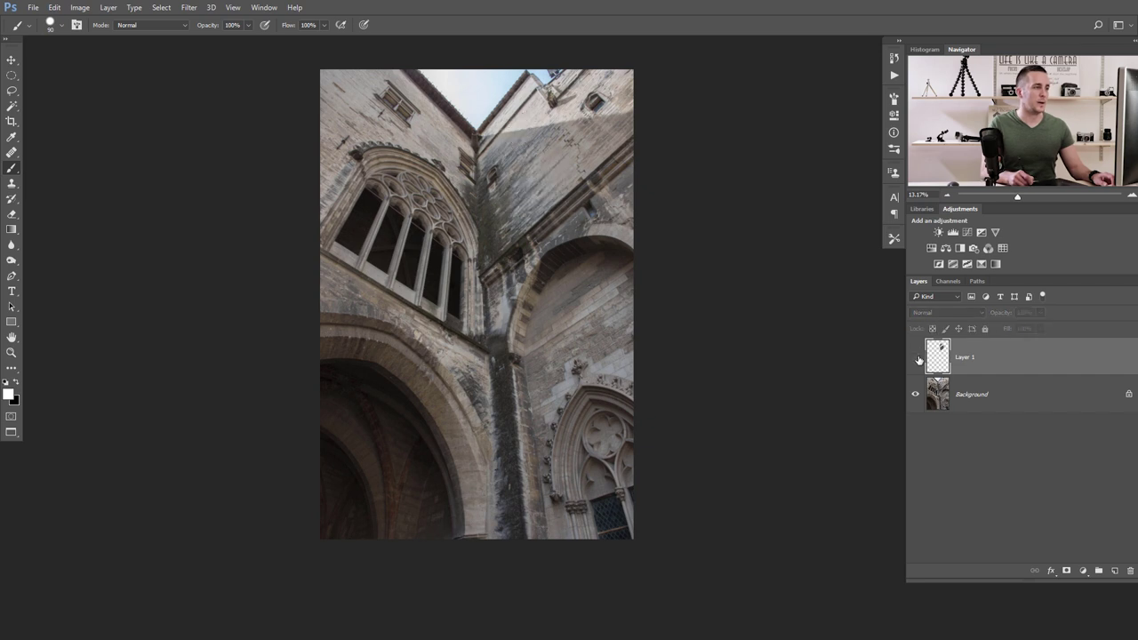
{"action": "left_click", "coordinate": [917, 358]}
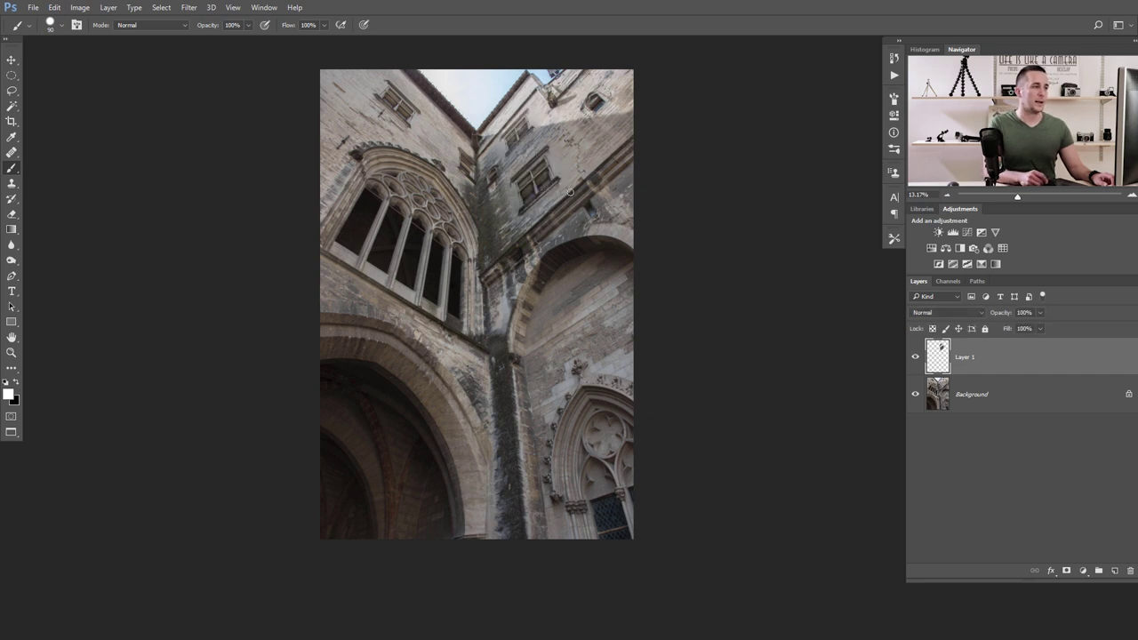